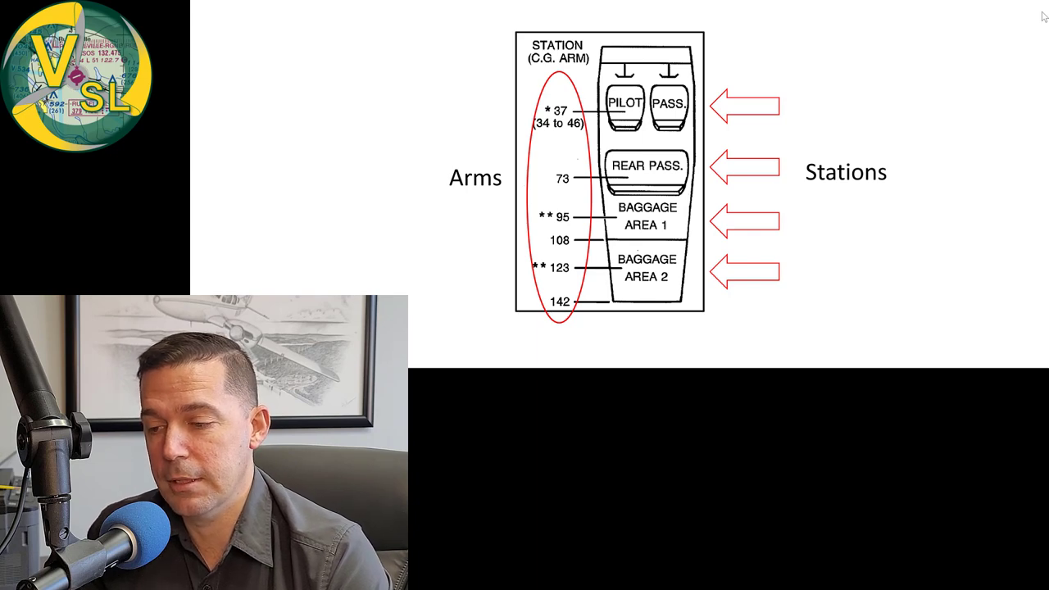
Advance to the Sample Loading Problem table with weights 340, 216, 340 and 65
key(Right)
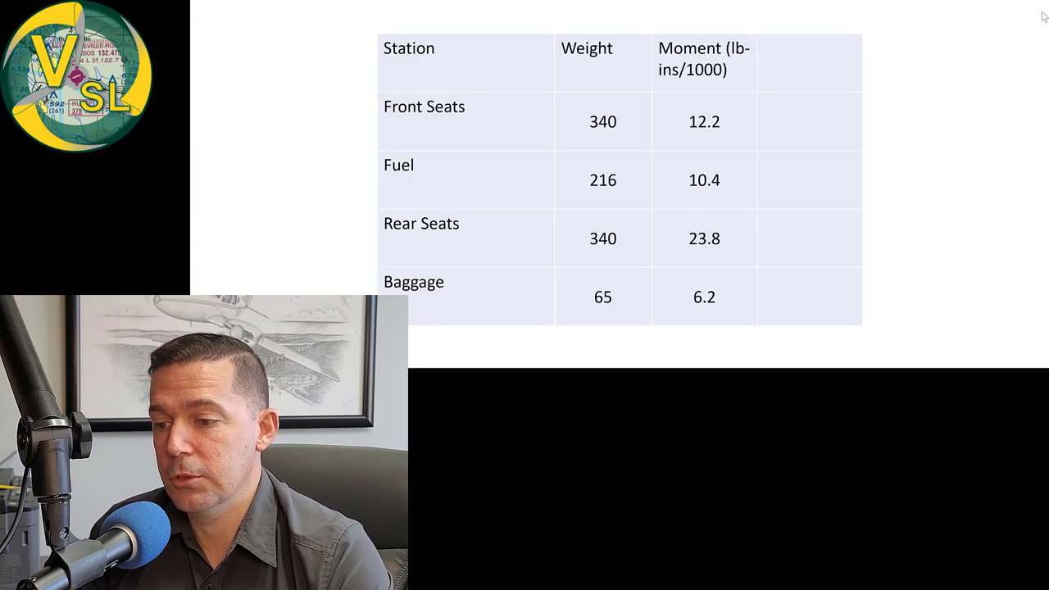
Reveal the x 1000 and Expanded Moment columns, then show the station arm table (35.9, 48.1, 70, 95.4)
key(Right)
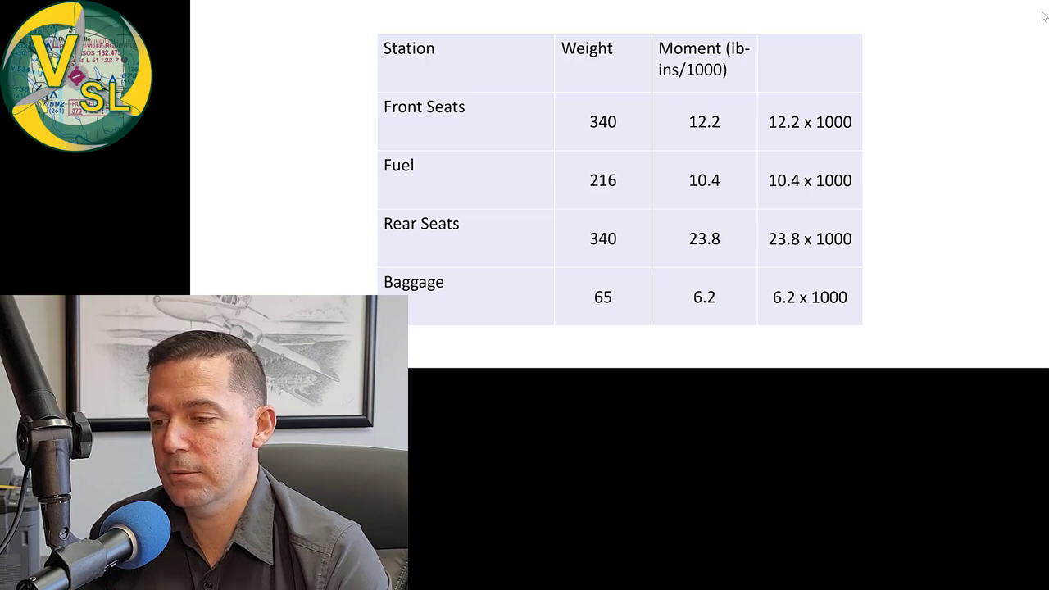
key(Right)
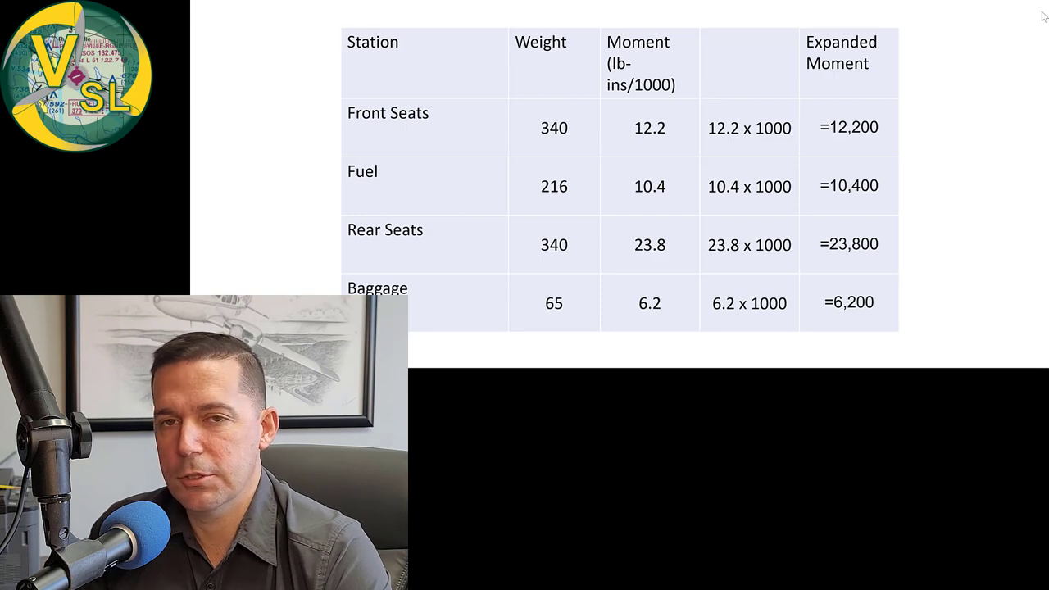
key(Right)
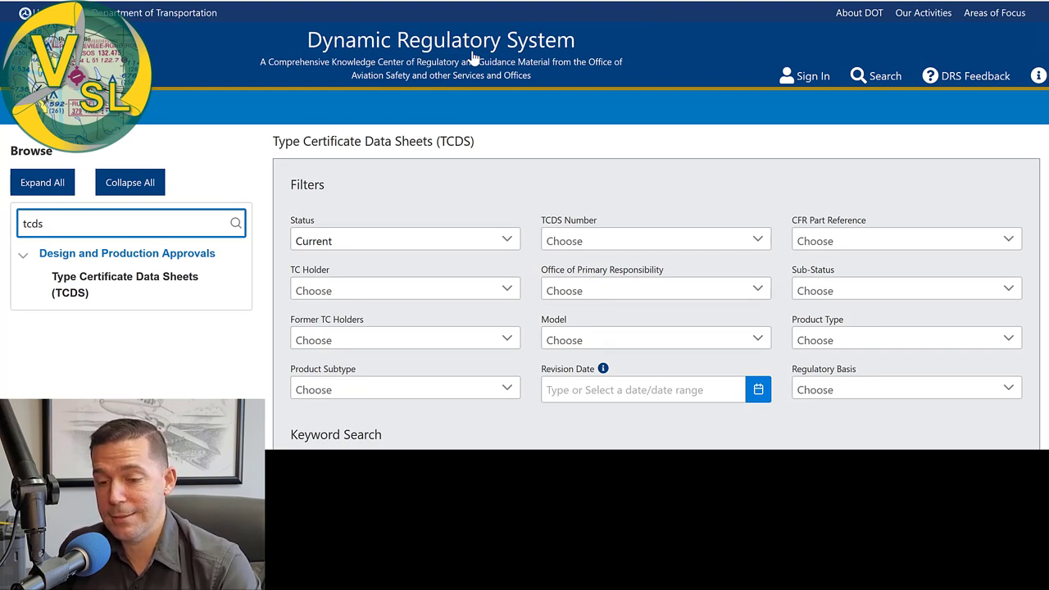
Filter the TCDS list to model 172F (USAF T-41A) via a '172' search, leaving TCDS 3A12
click(96, 227)
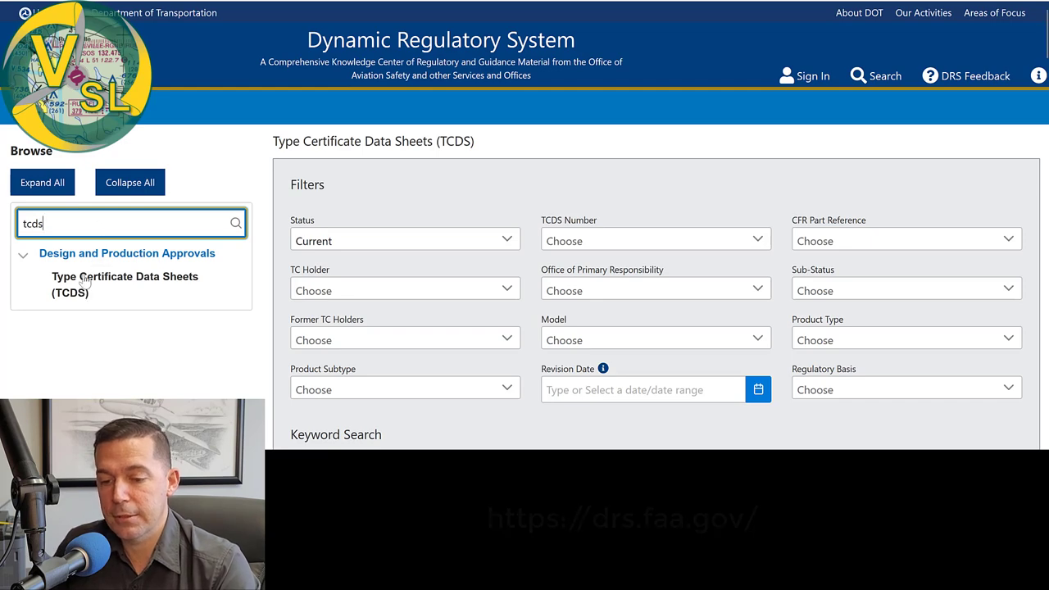
scroll(490, 176, down, 2)
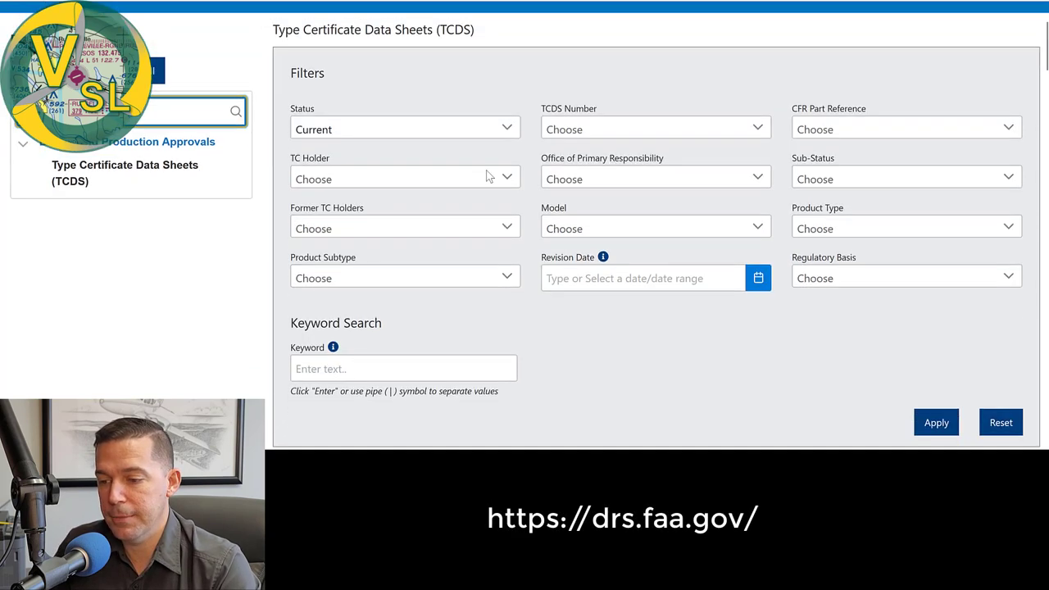
scroll(459, 159, up, 2)
scroll(524, 147, down, 2)
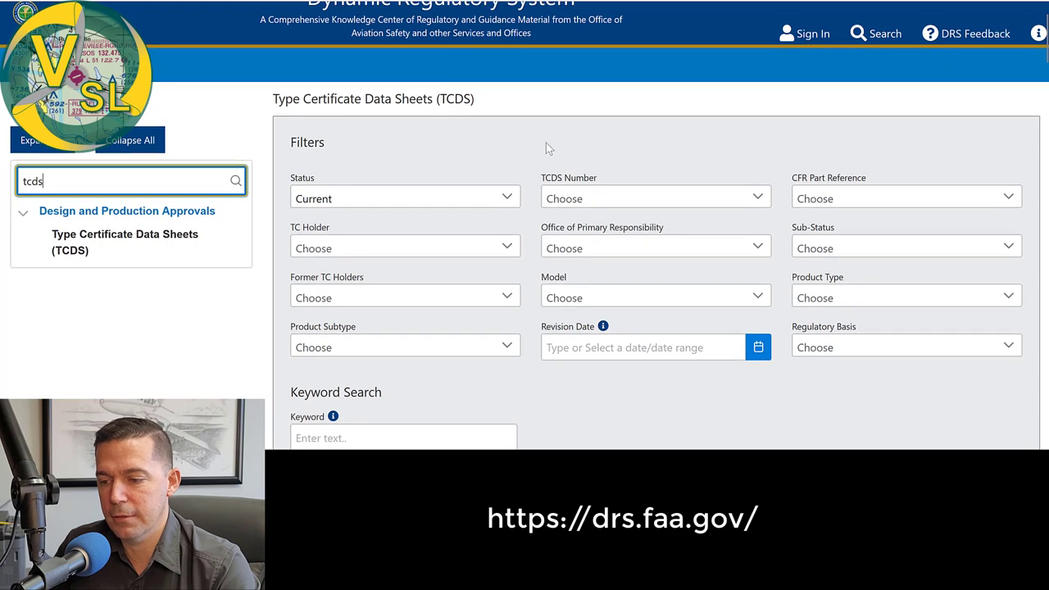
scroll(621, 176, down, 1)
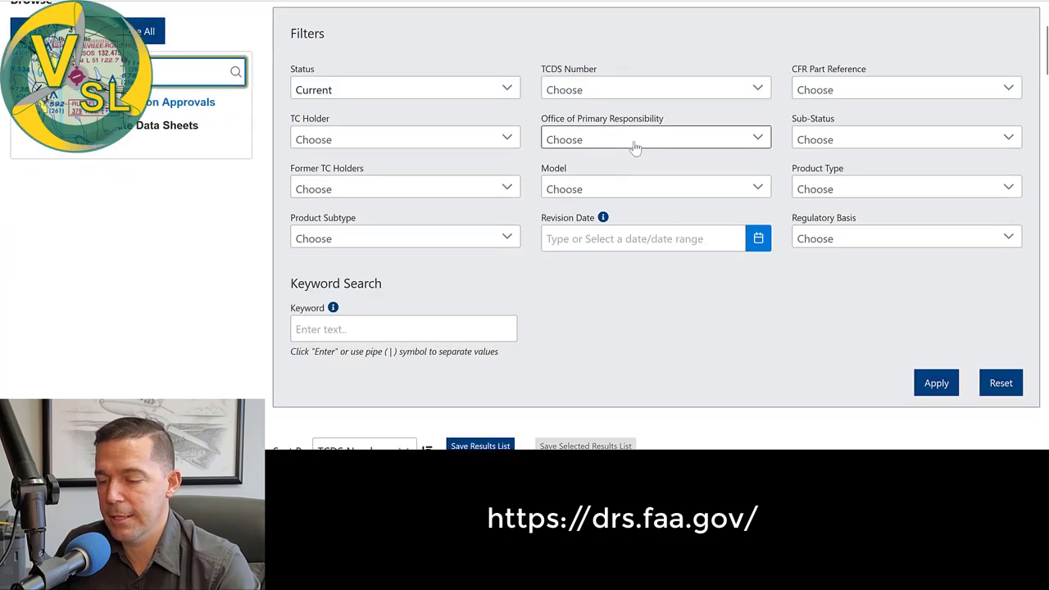
click(618, 190)
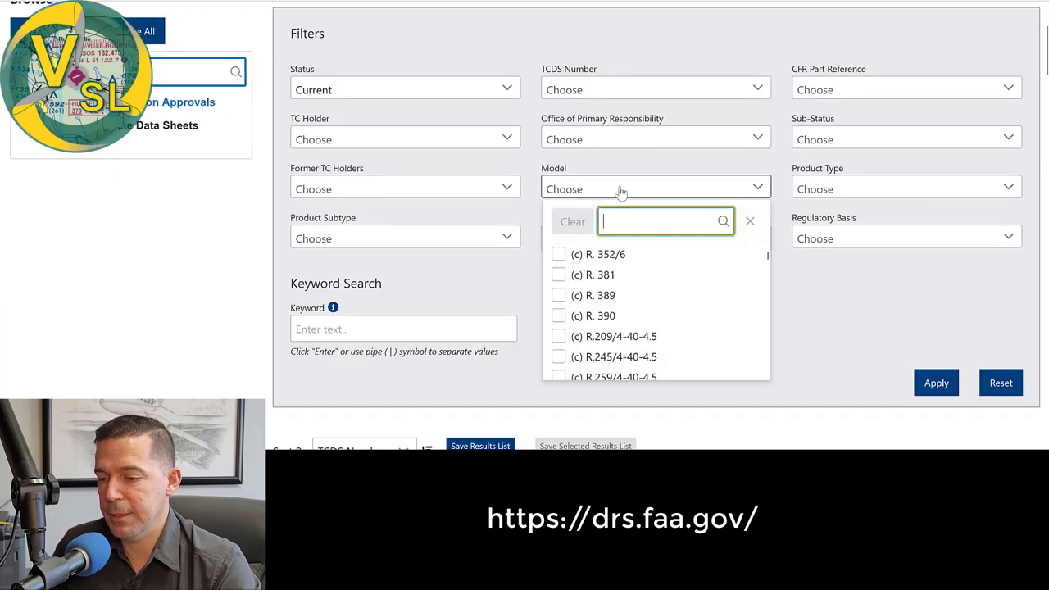
text(172)
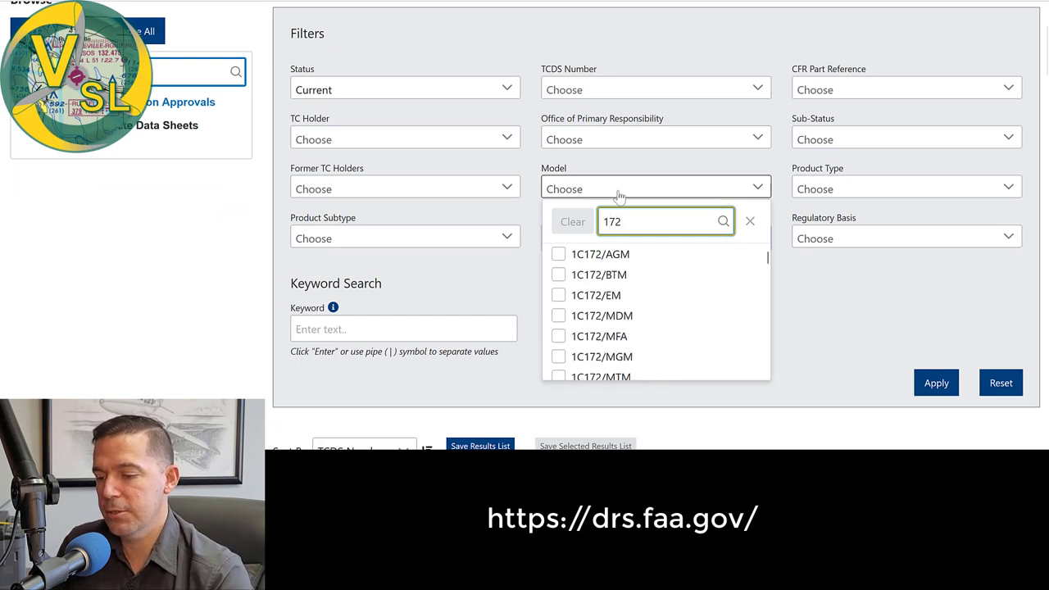
scroll(660, 308, down, 3)
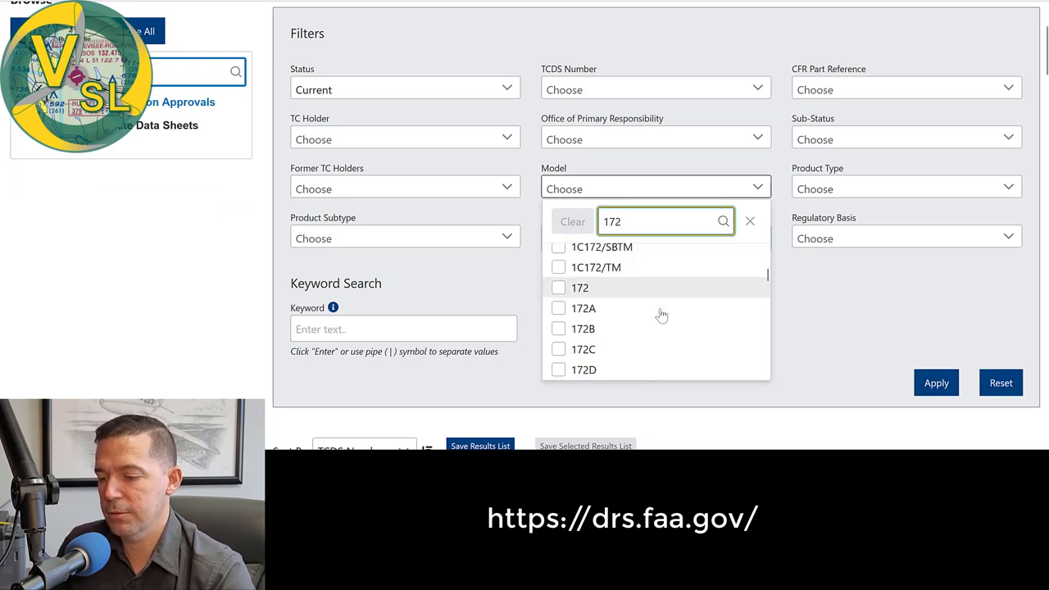
scroll(647, 307, down, 2)
scroll(627, 339, down, 1)
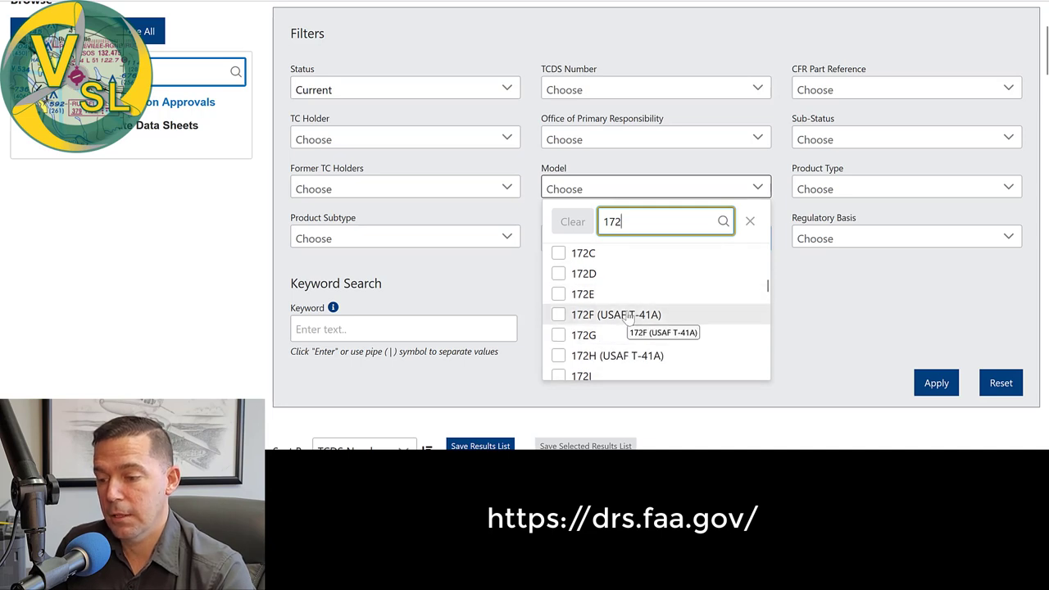
click(628, 316)
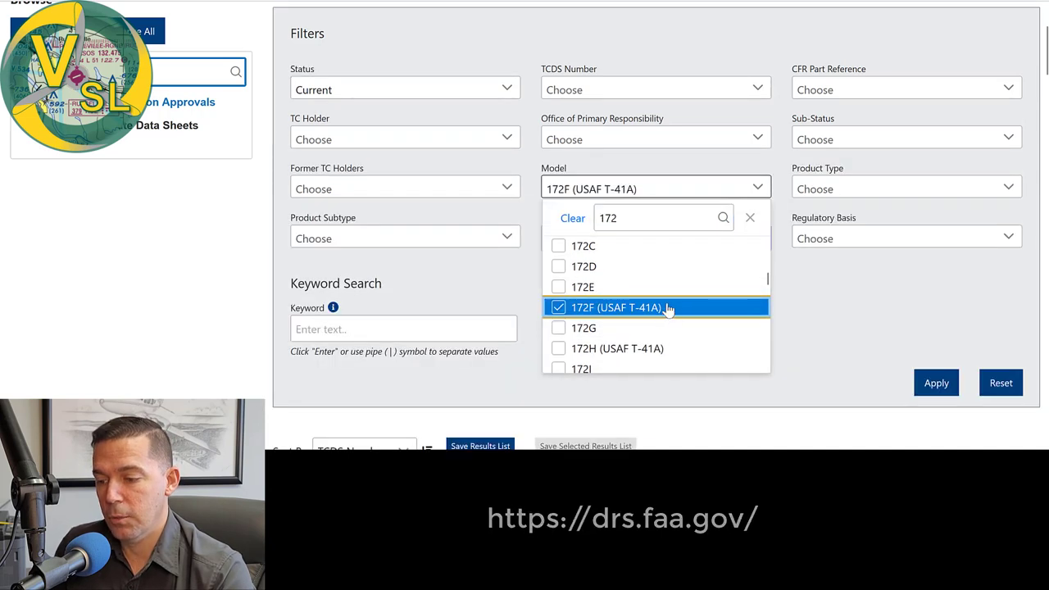
click(937, 383)
scroll(937, 383, down, 2)
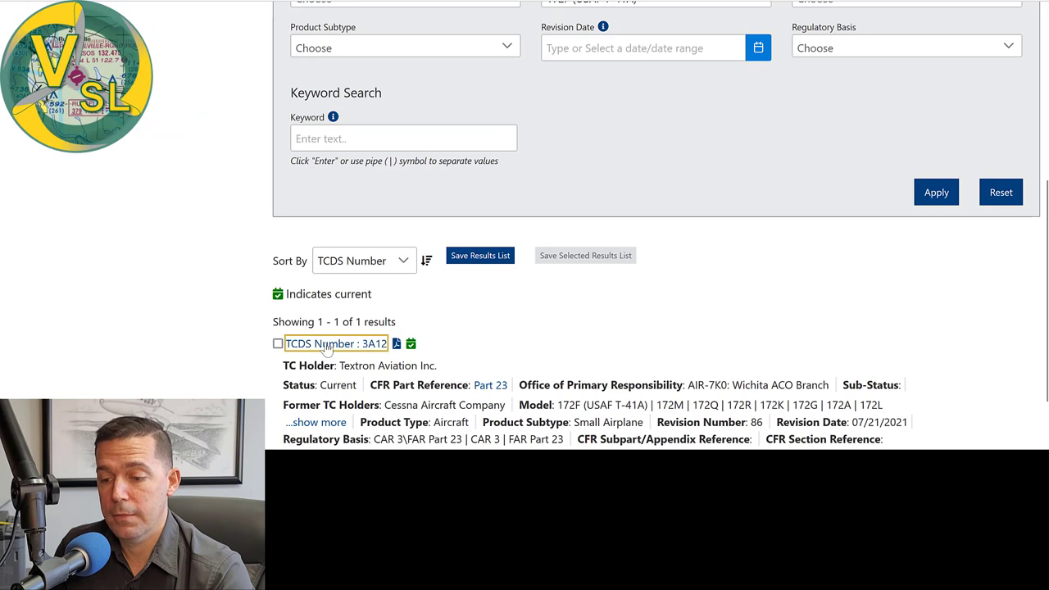
Open the TCDS 3A12 data sheet and scroll down through the document
click(327, 348)
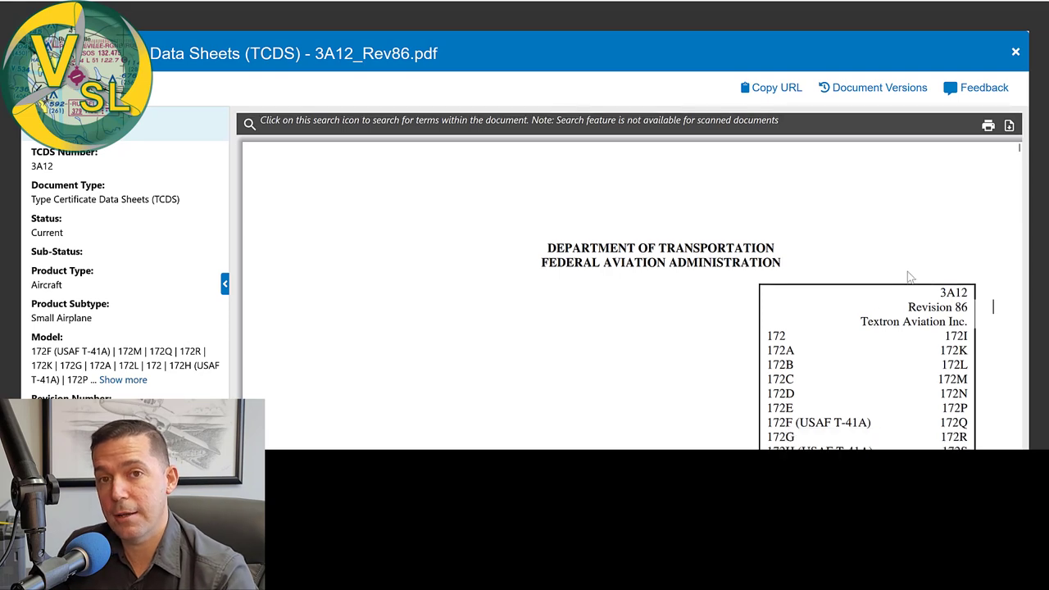
scroll(902, 292, down, 3)
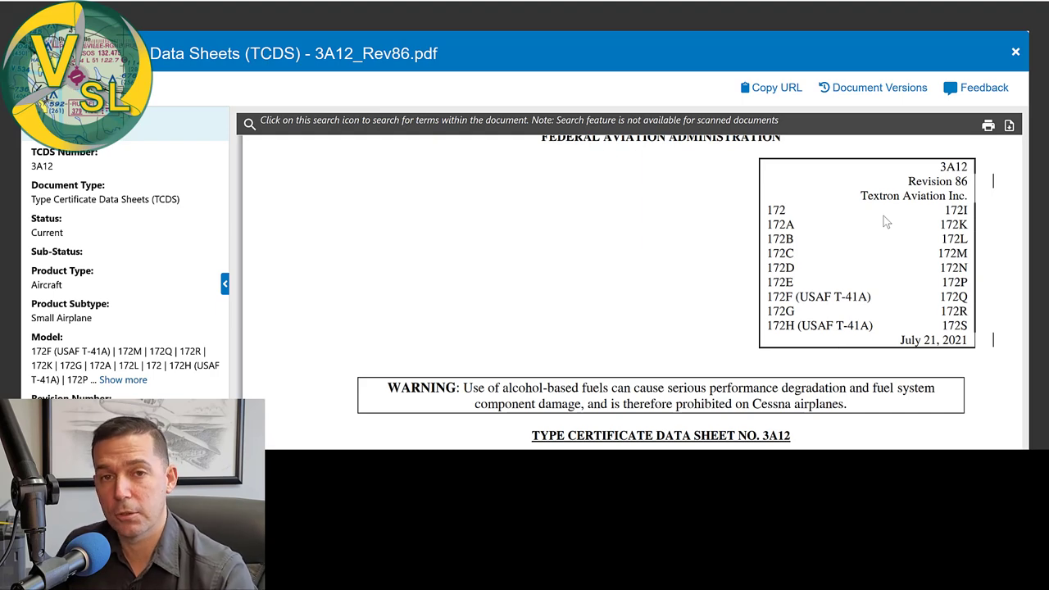
scroll(723, 271, down, 2)
scroll(723, 271, down, 10)
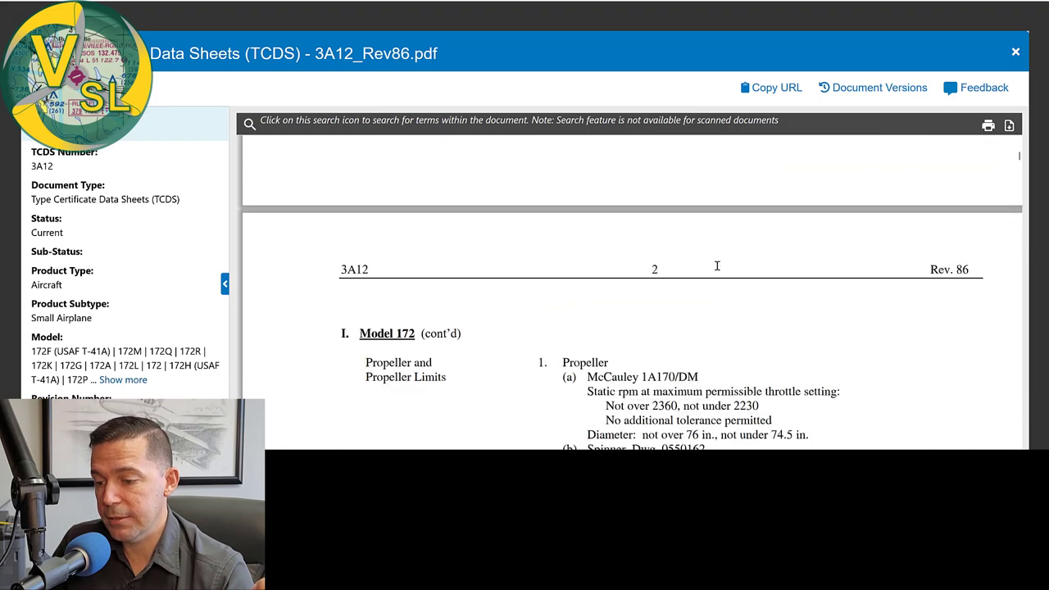
scroll(717, 266, down, 3)
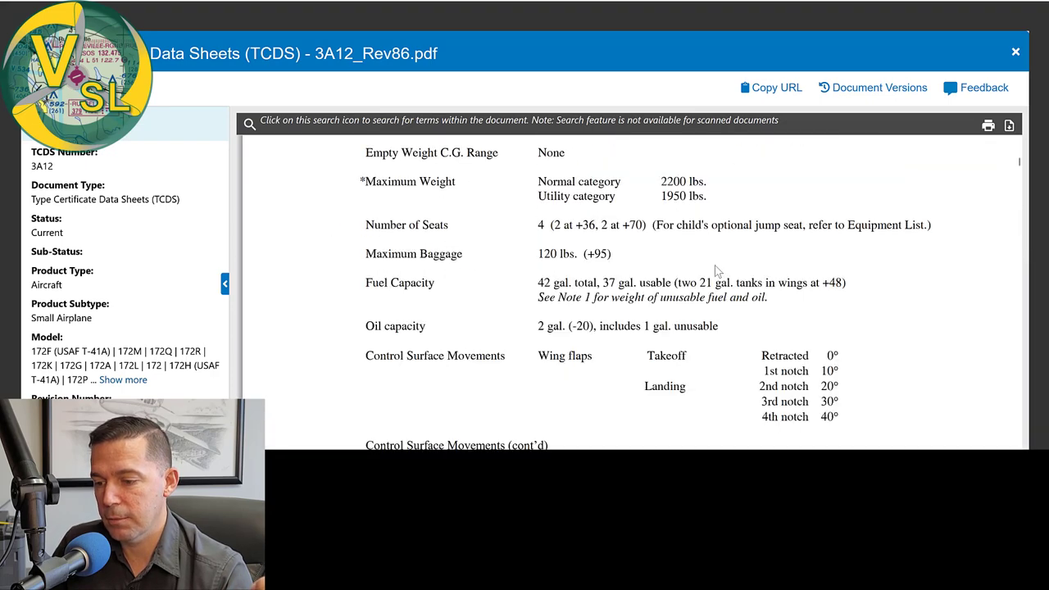
scroll(560, 261, down, 5)
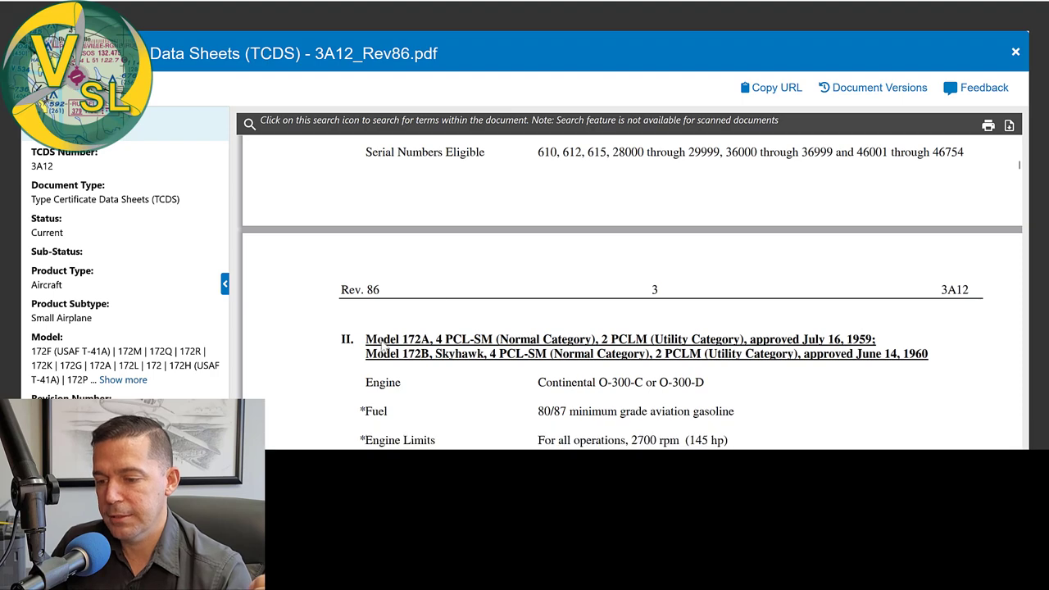
scroll(382, 344, down, 1)
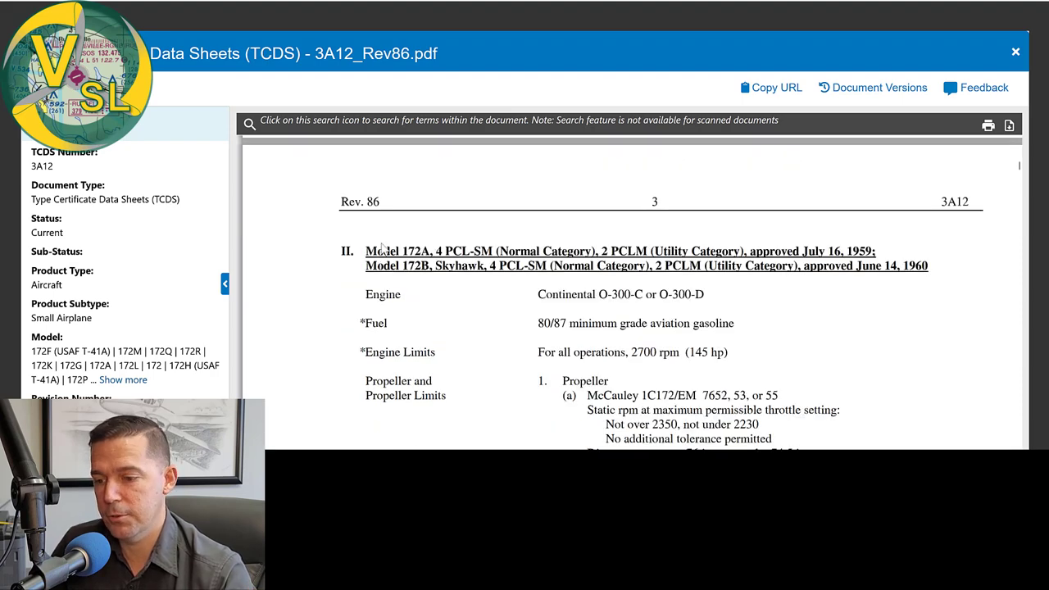
scroll(431, 293, down, 10)
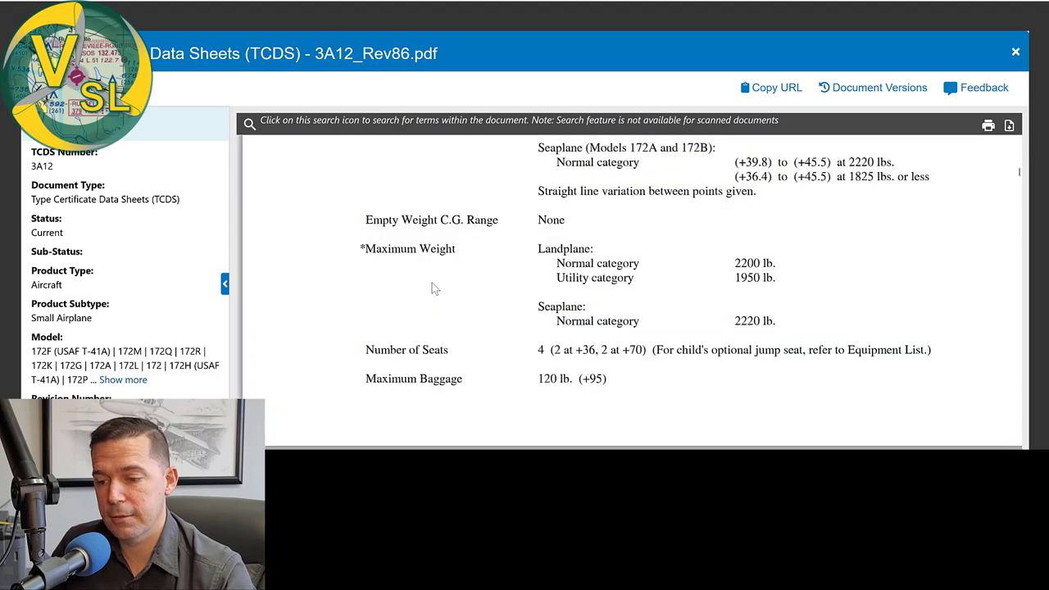
scroll(432, 282, down, 5)
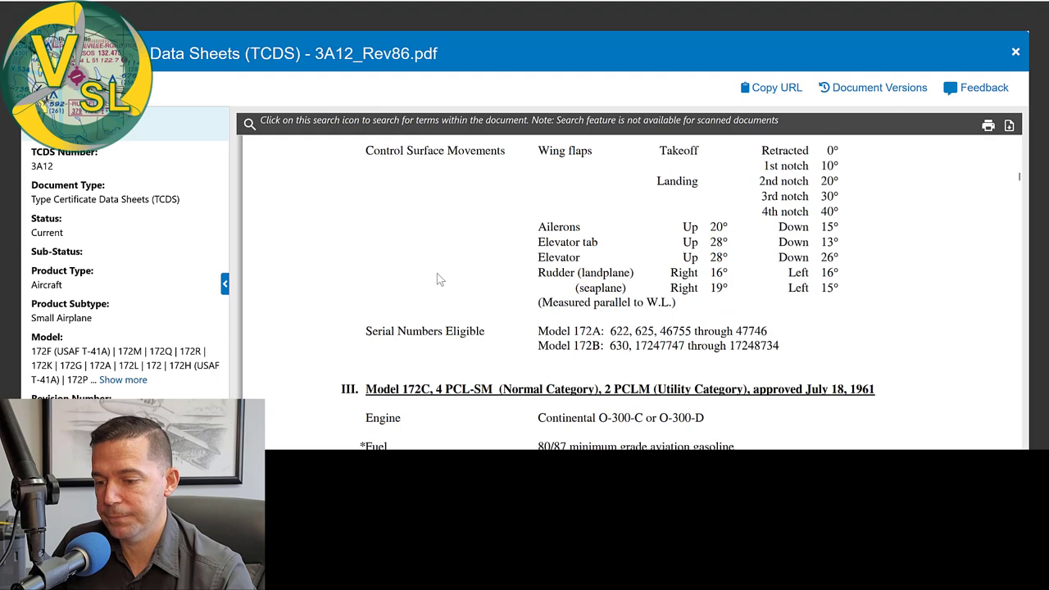
Reach the Models 172D–172H section and highlight its C.G. Range heading
scroll(438, 279, down, 10)
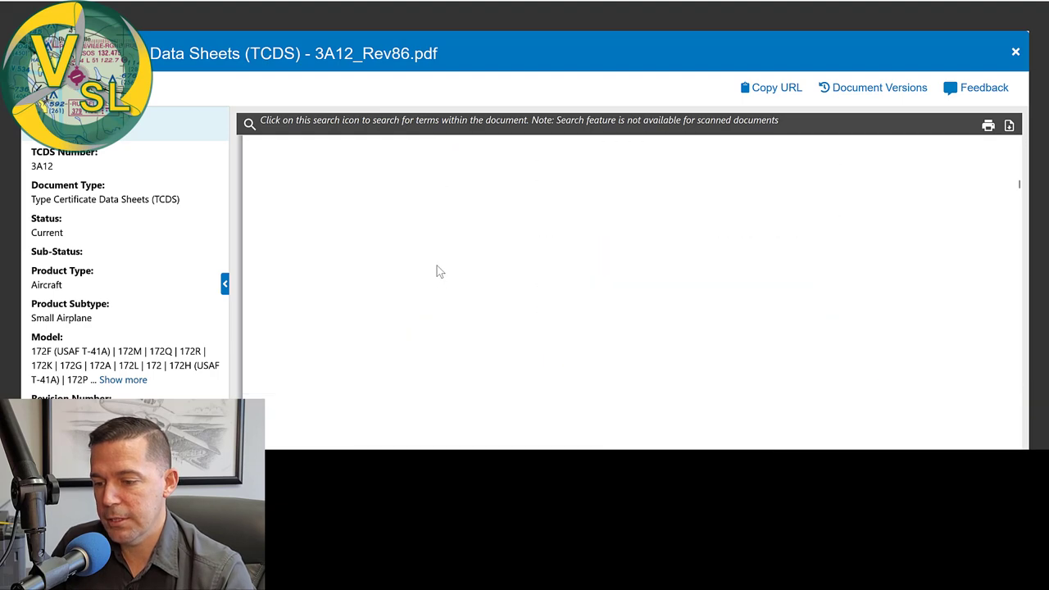
scroll(445, 247, down, 1)
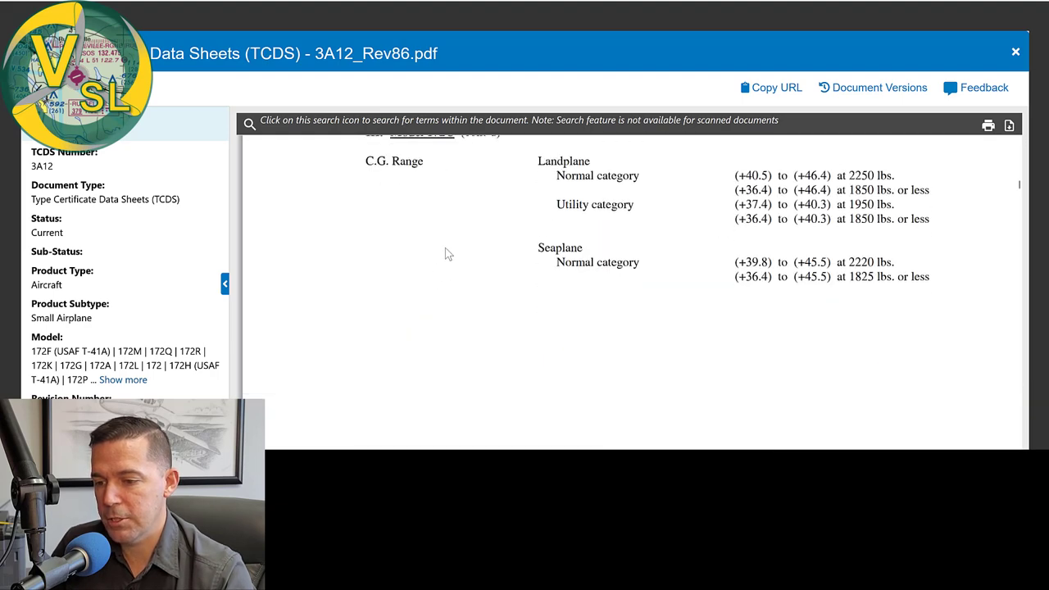
scroll(445, 248, down, 5)
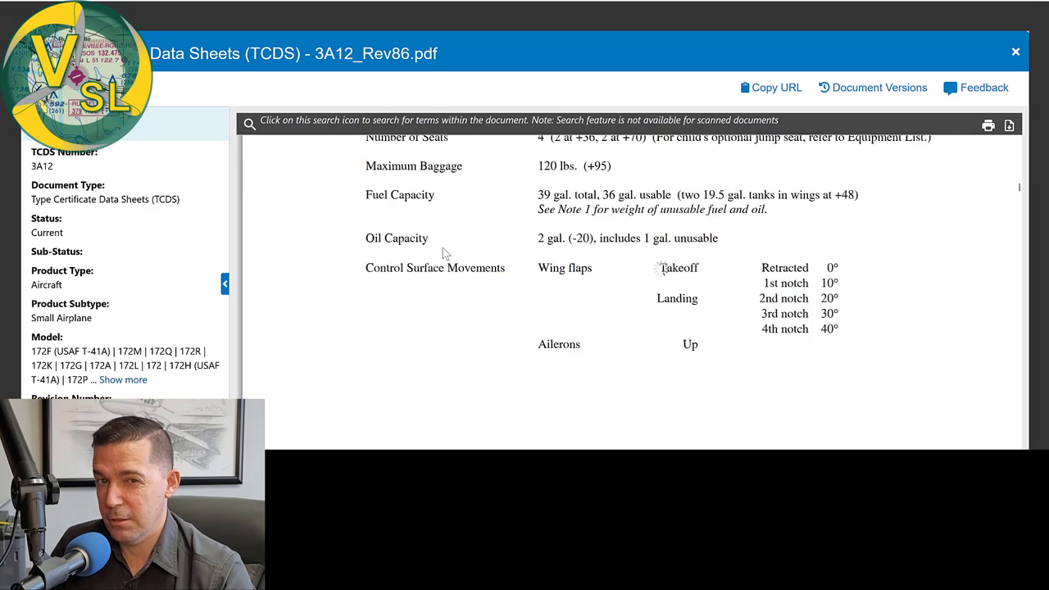
scroll(442, 252, down, 5)
scroll(445, 253, down, 1)
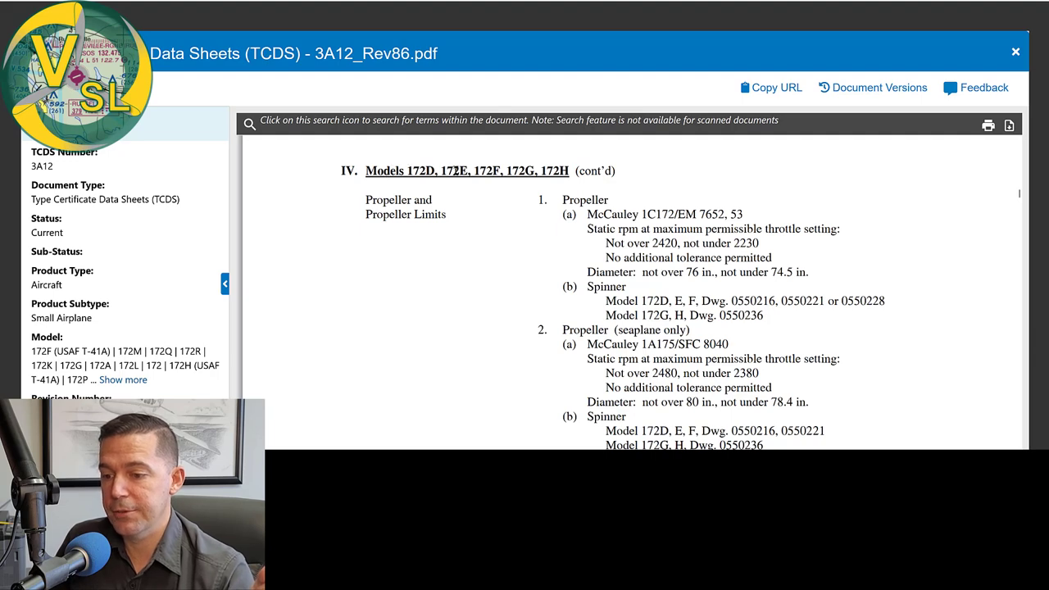
scroll(533, 207, down, 1)
scroll(533, 207, down, 3)
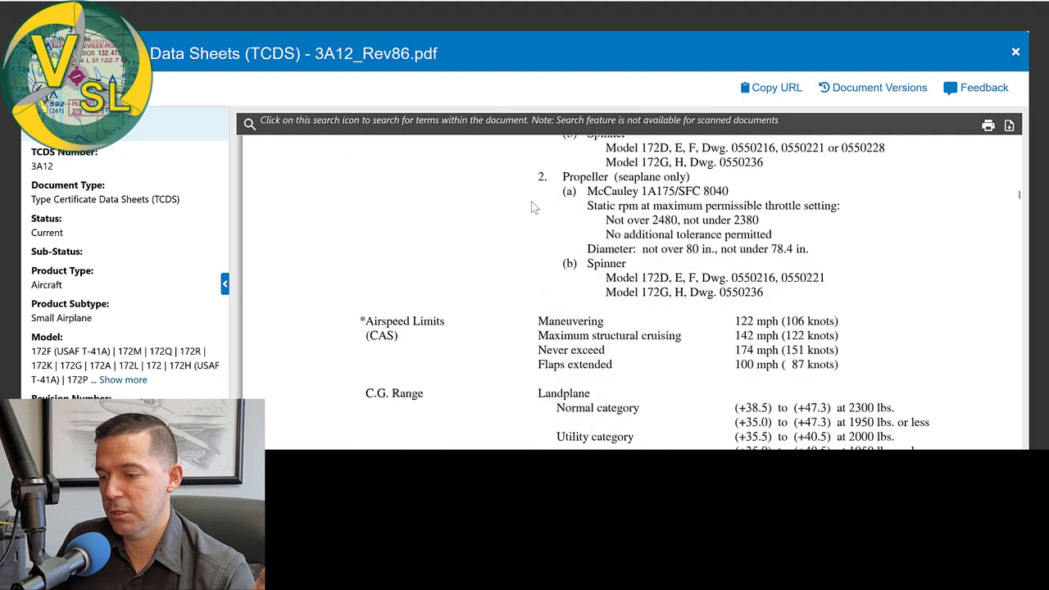
scroll(637, 277, down, 4)
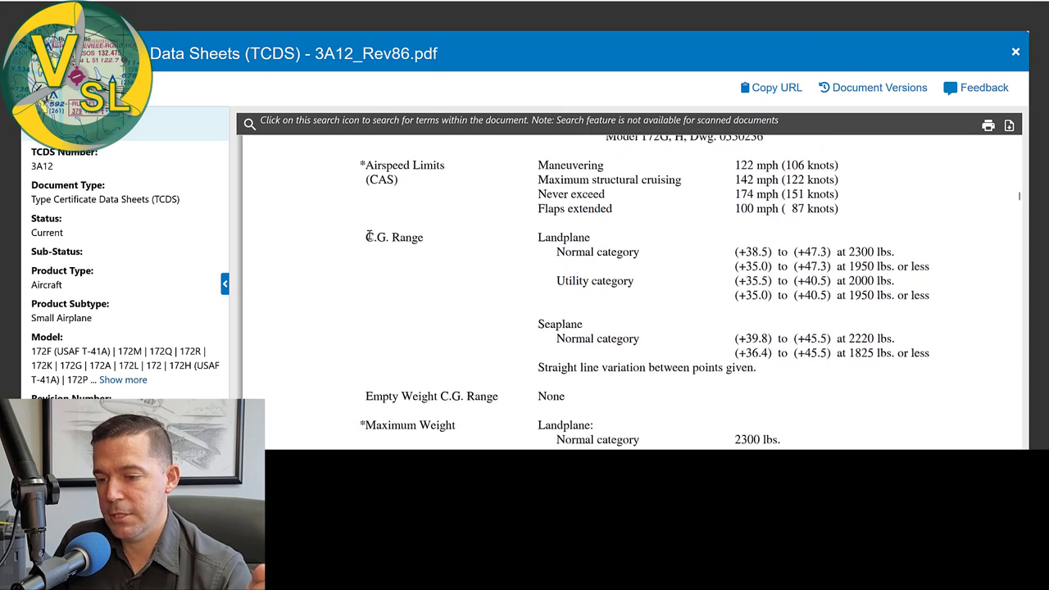
drag(366, 237, 427, 237)
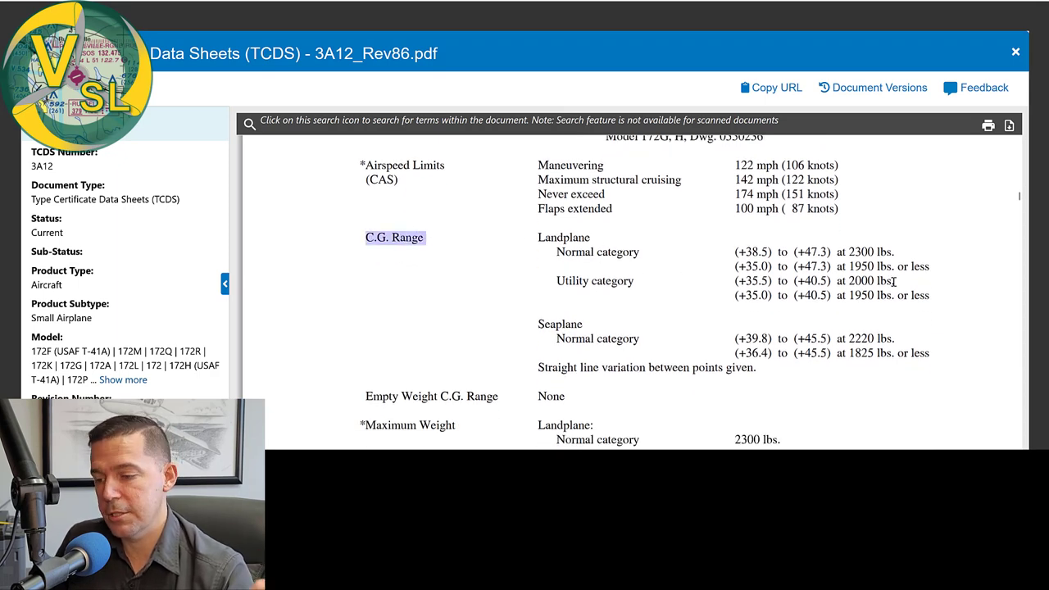
click(758, 251)
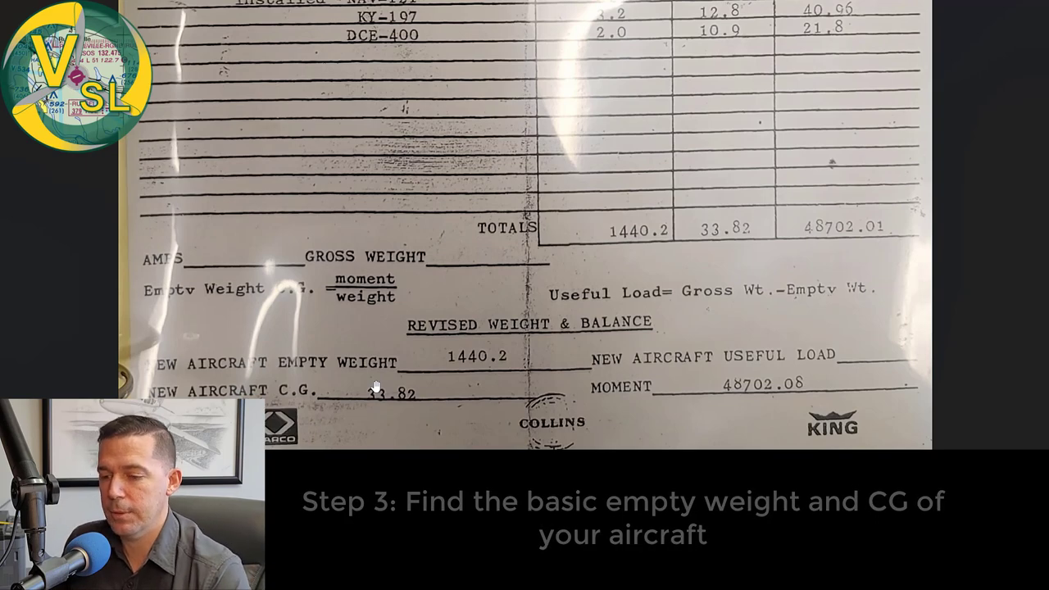
Leave the scanned W&B sheet (1440.2 lb, CG 33.82) and return to the TCDS 3A12 window
key(alt+Tab)
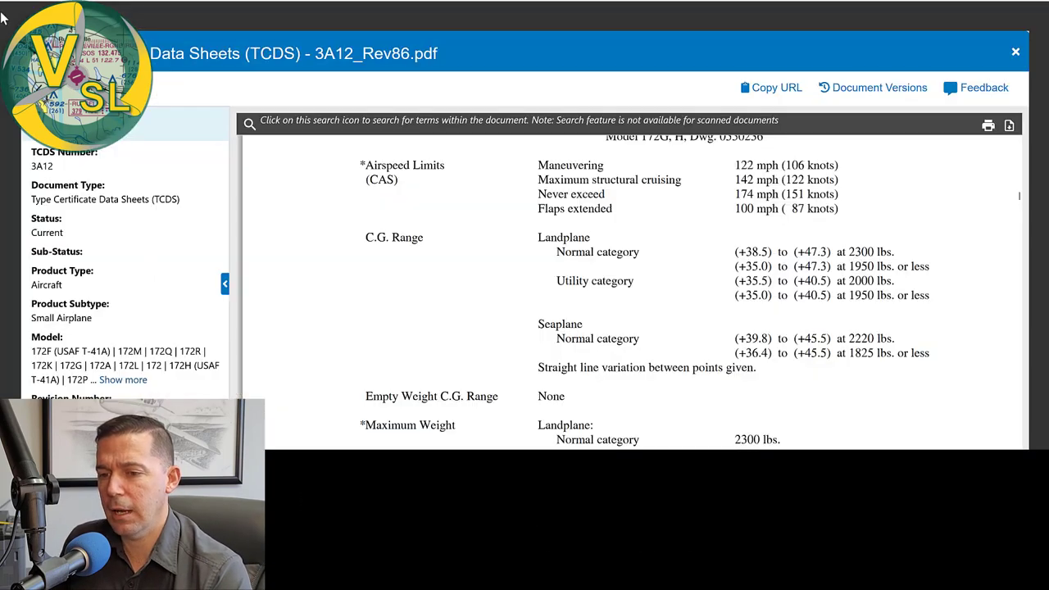
Switch to the ForeFlight Web N1234X aircraft profile at its Weights section
key(alt+Tab)
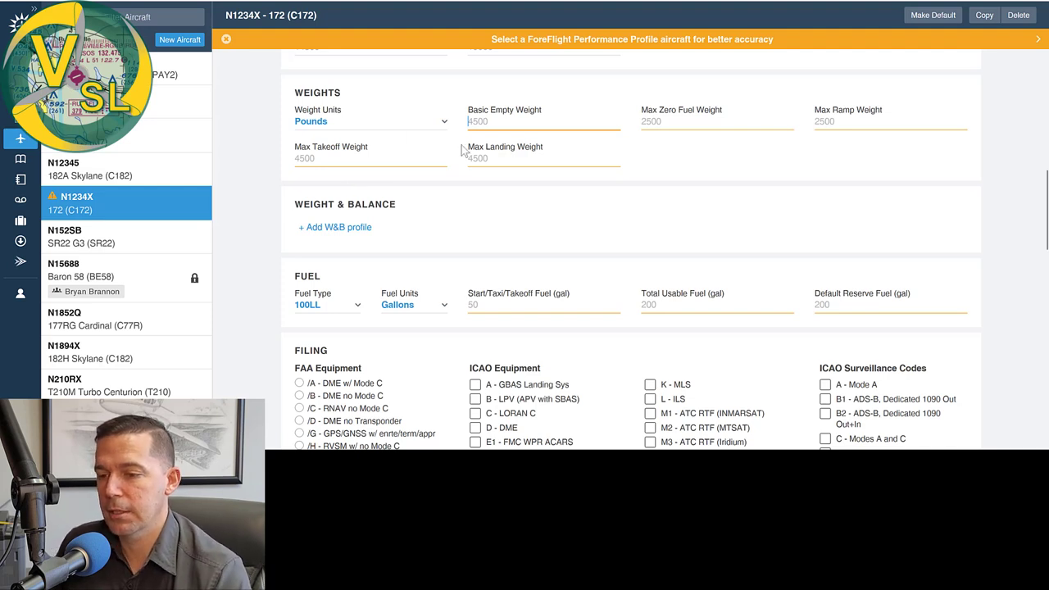
Enter 1440.2 lb as the Basic Empty Weight and move on to Max Zero Fuel Weight
scroll(443, 140, up, 2)
scroll(412, 117, down, 3)
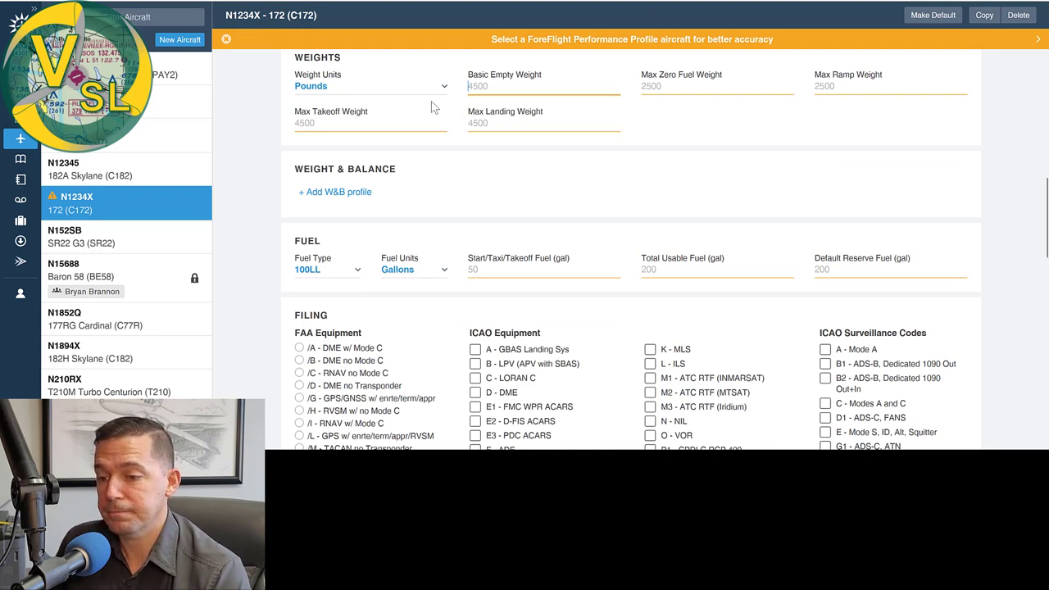
scroll(432, 105, up, 1)
scroll(438, 105, down, 1)
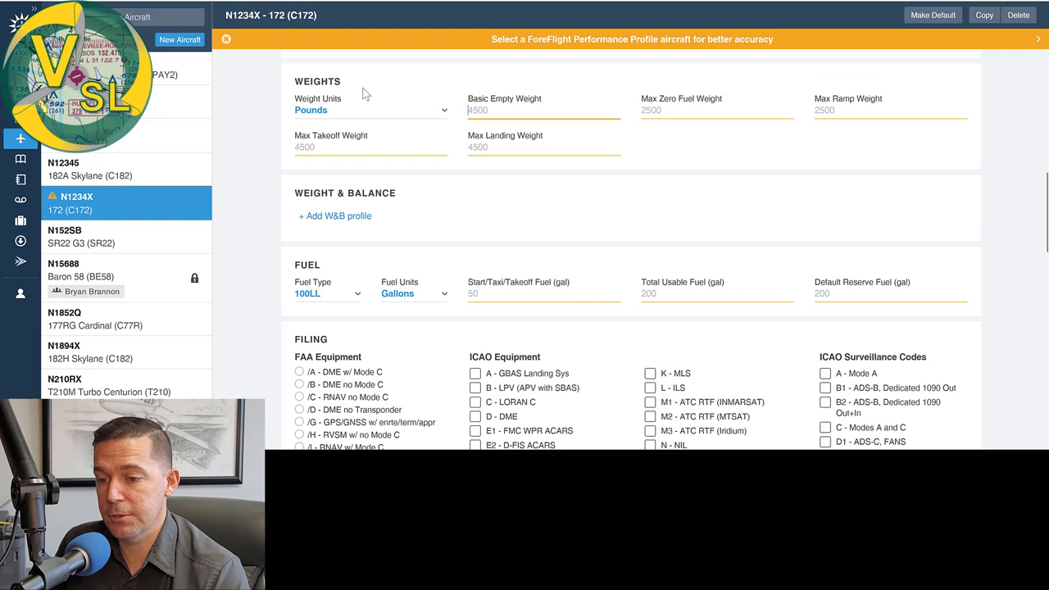
scroll(398, 105, up, 6)
scroll(398, 106, down, 6)
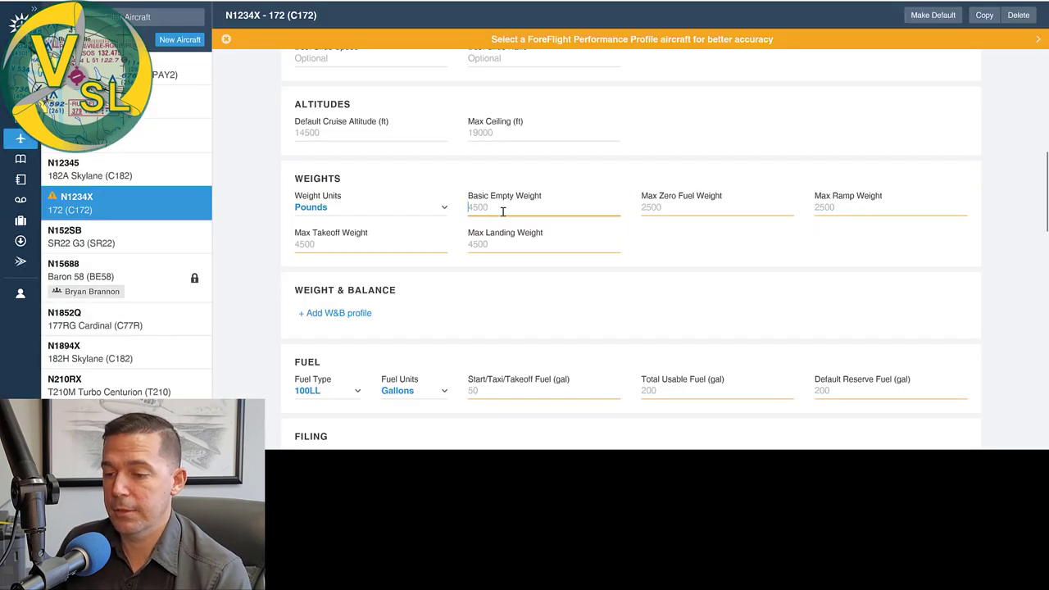
click(503, 212)
text(1440.2)
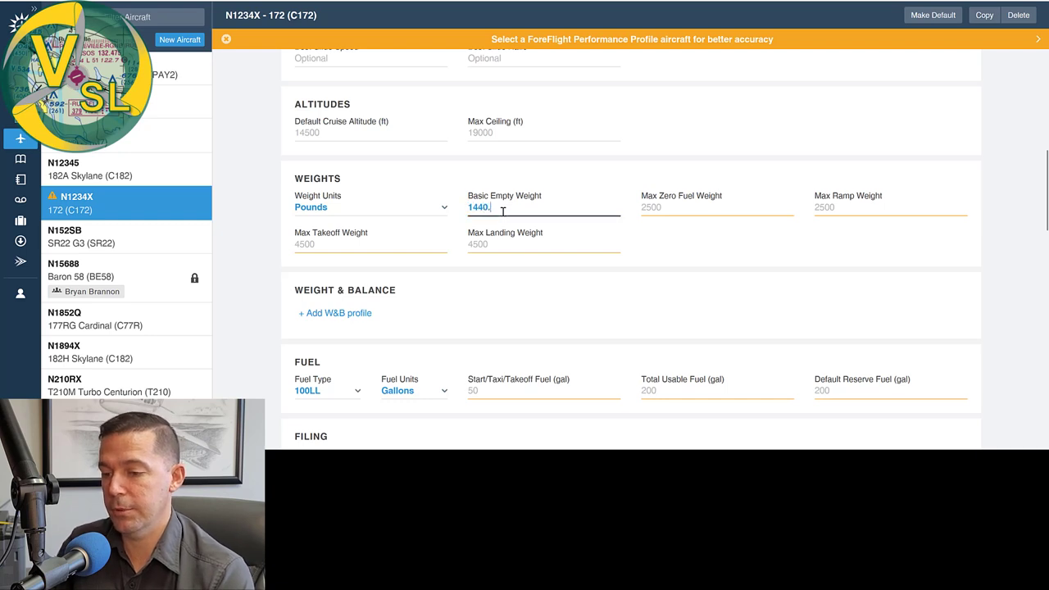
click(673, 210)
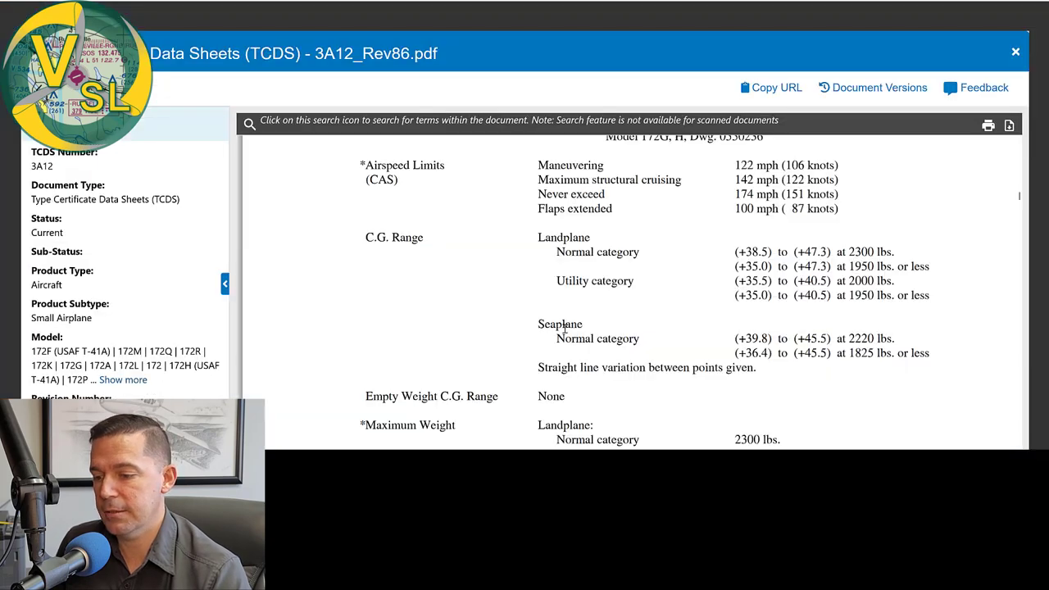
scroll(564, 328, down, 3)
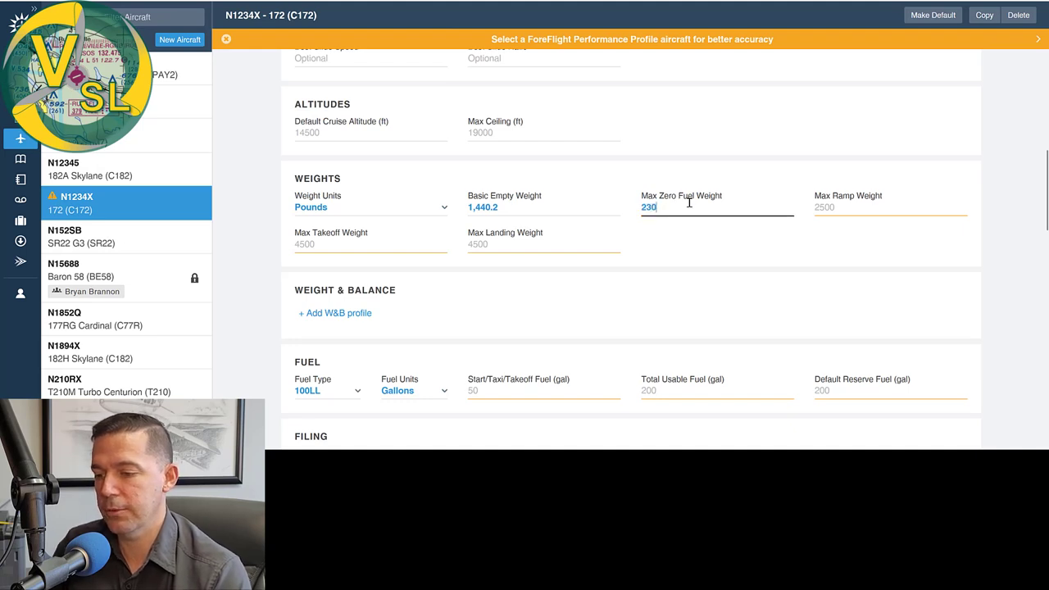
Set Max Zero Fuel, Max Ramp, Max Takeoff and Max Landing weights to 2300 lb
text(0)
key(Tab)
text(2300)
key(Tab)
text(2300)
key(Tab)
text(230)
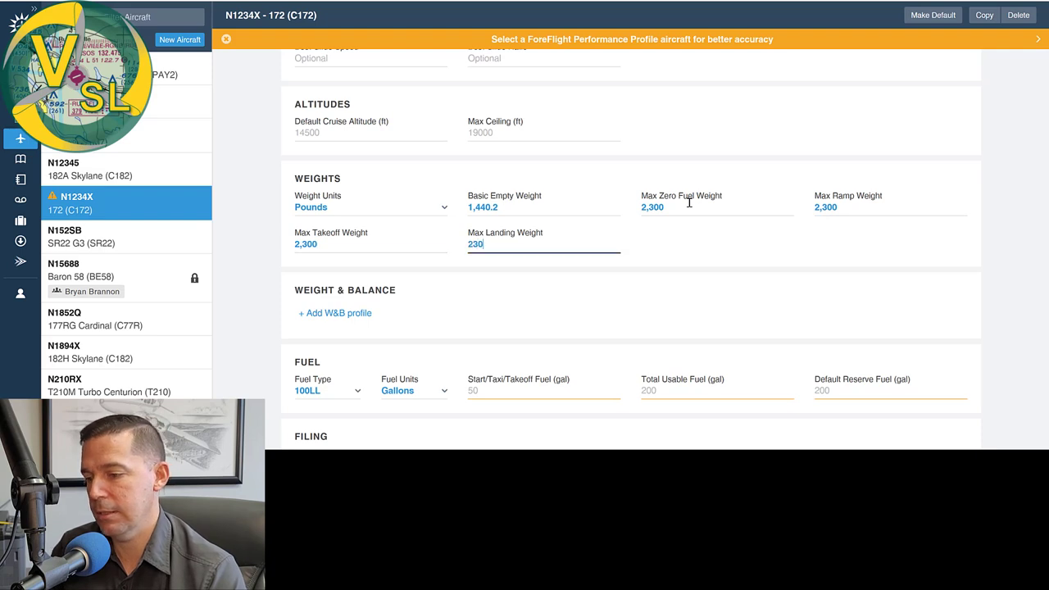
text(0)
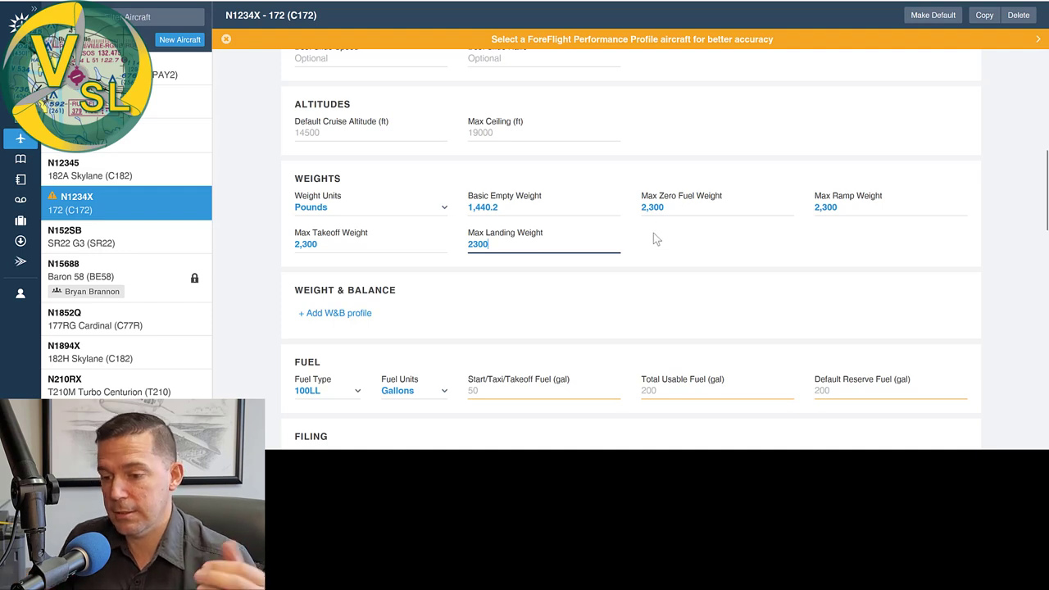
scroll(651, 260, down, 1)
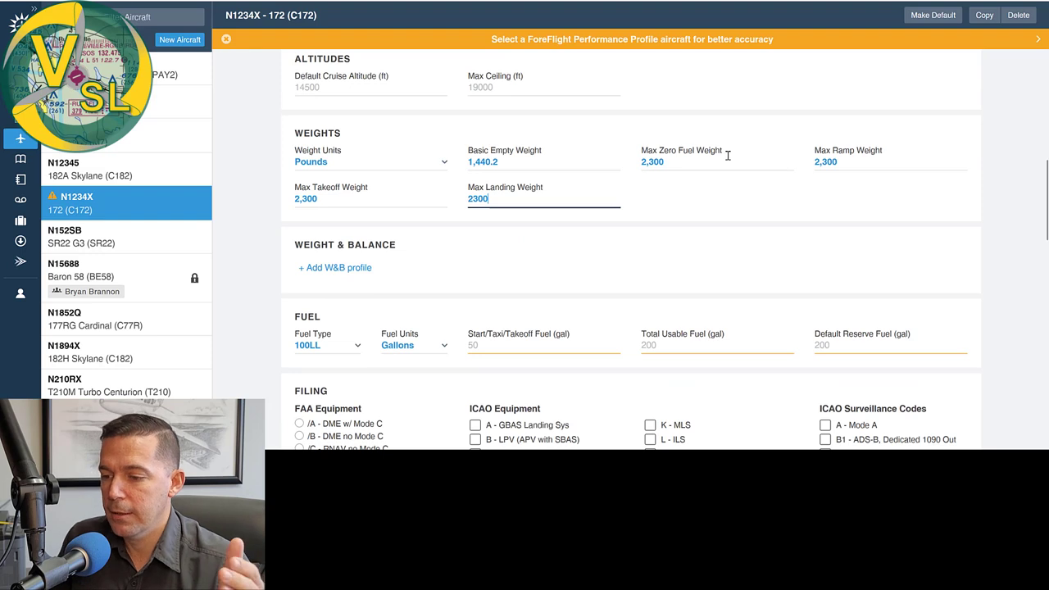
scroll(533, 197, down, 1)
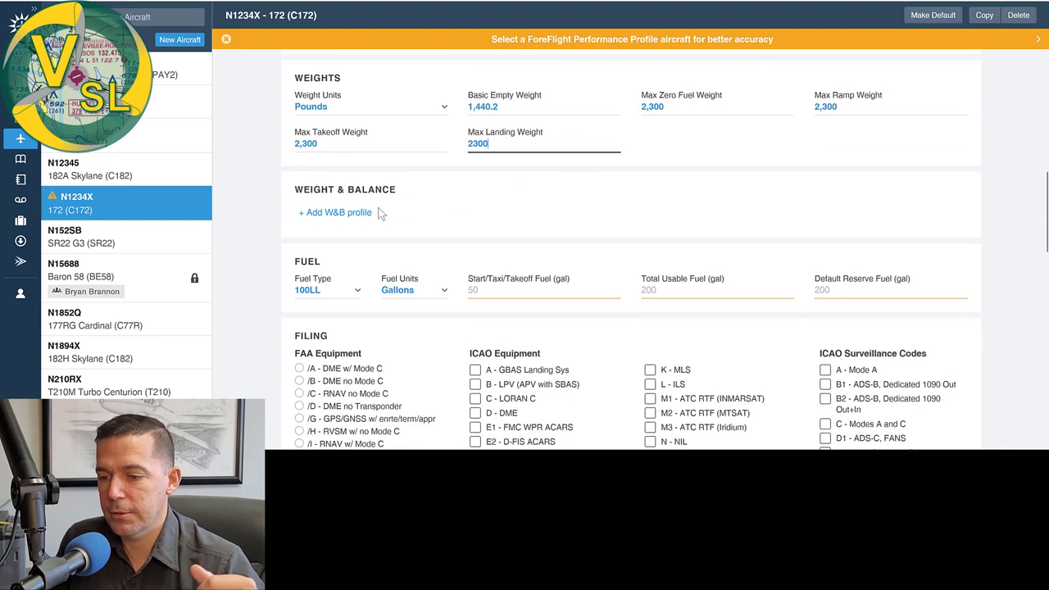
Add a new weight and balance profile from the Blank Template
click(345, 213)
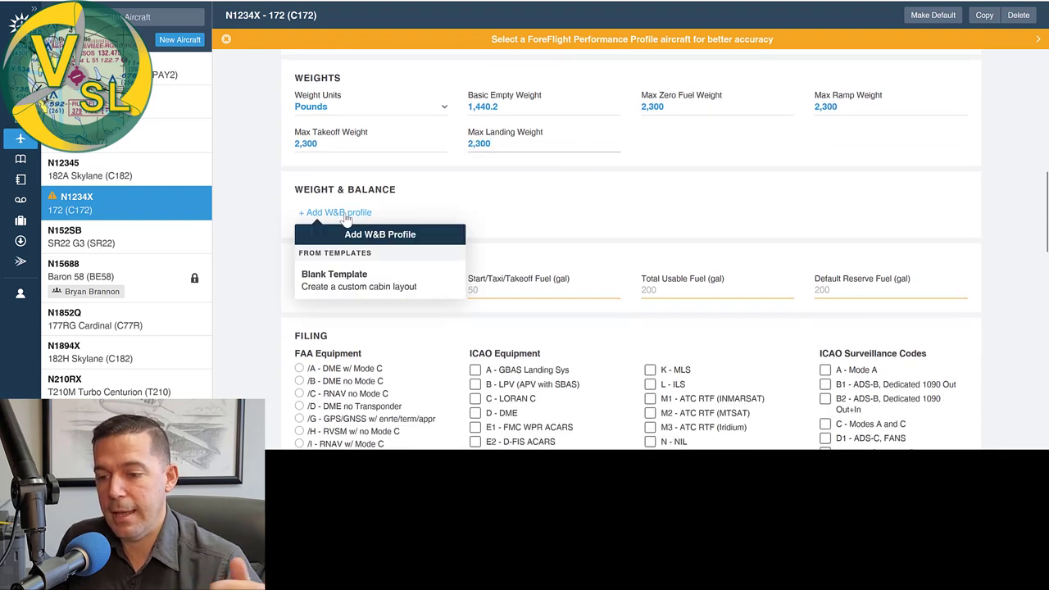
click(346, 287)
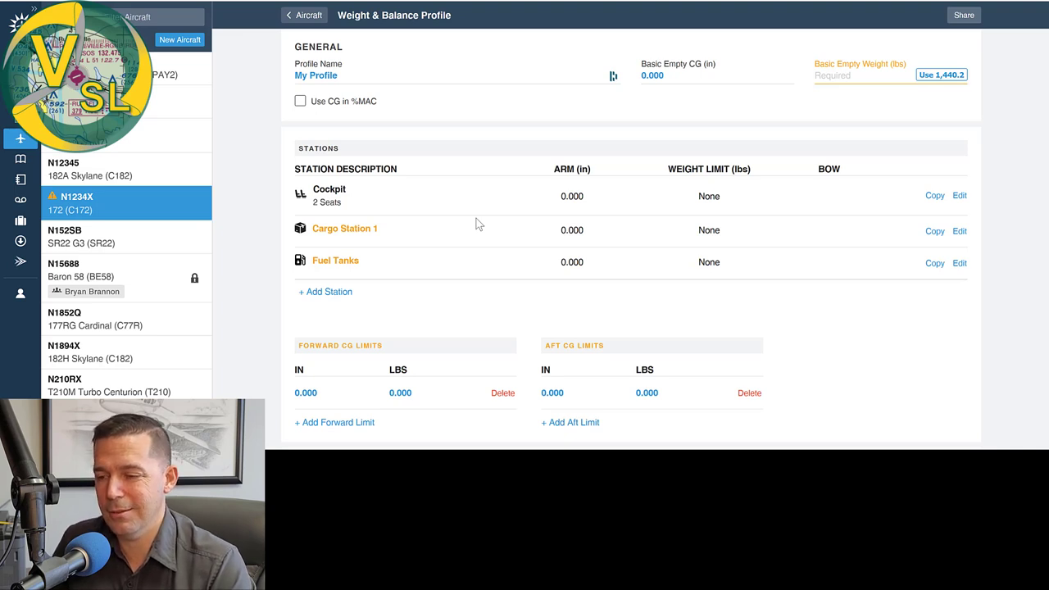
Rename the profile to 'N1234X Normal Category', fixing the typos along the way
click(346, 79)
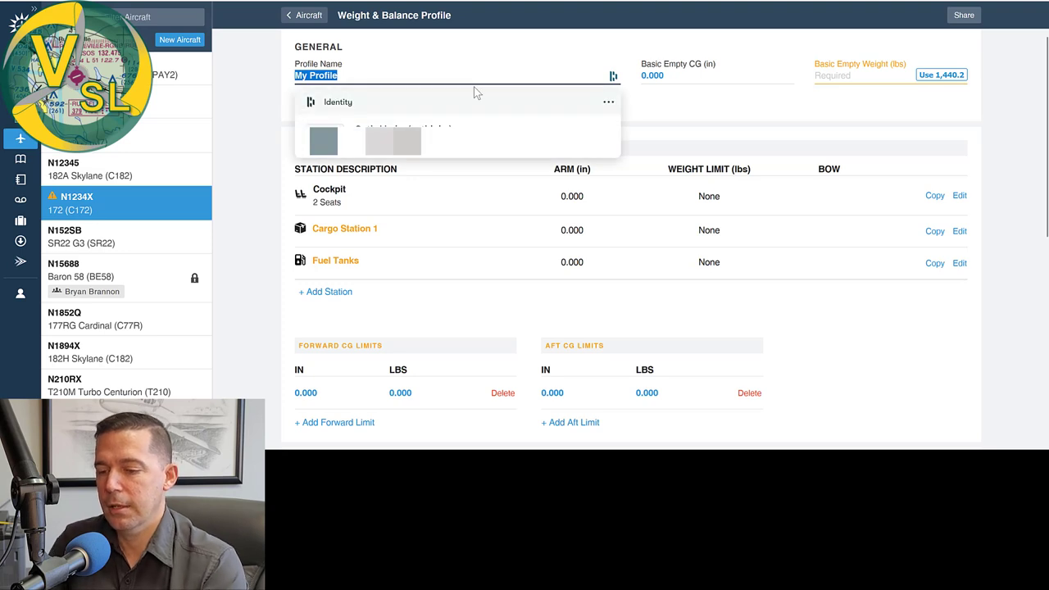
key(Escape)
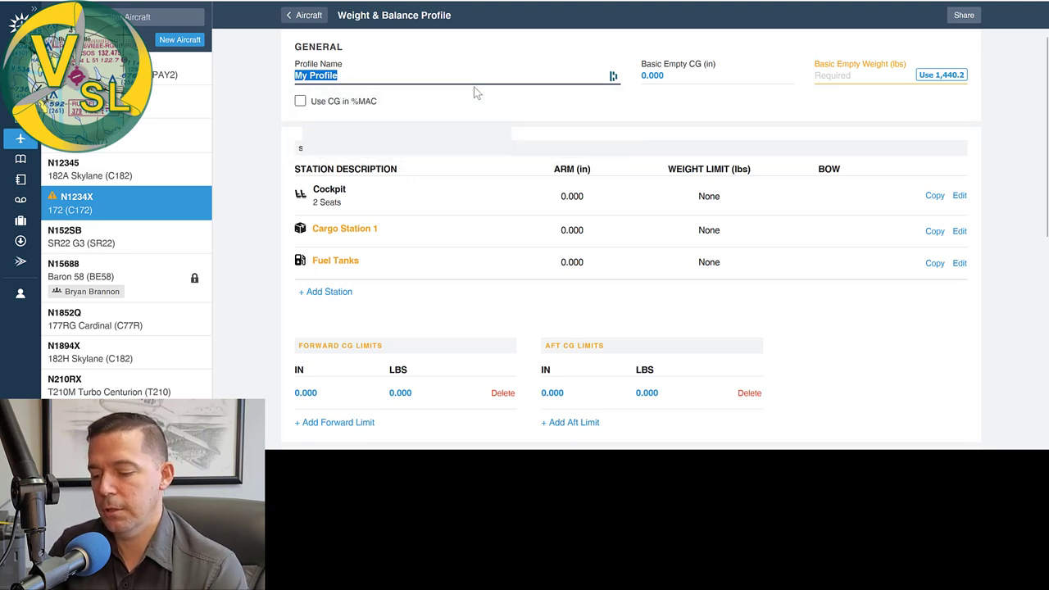
text(n123)
text(4x)
text(SCHMI)
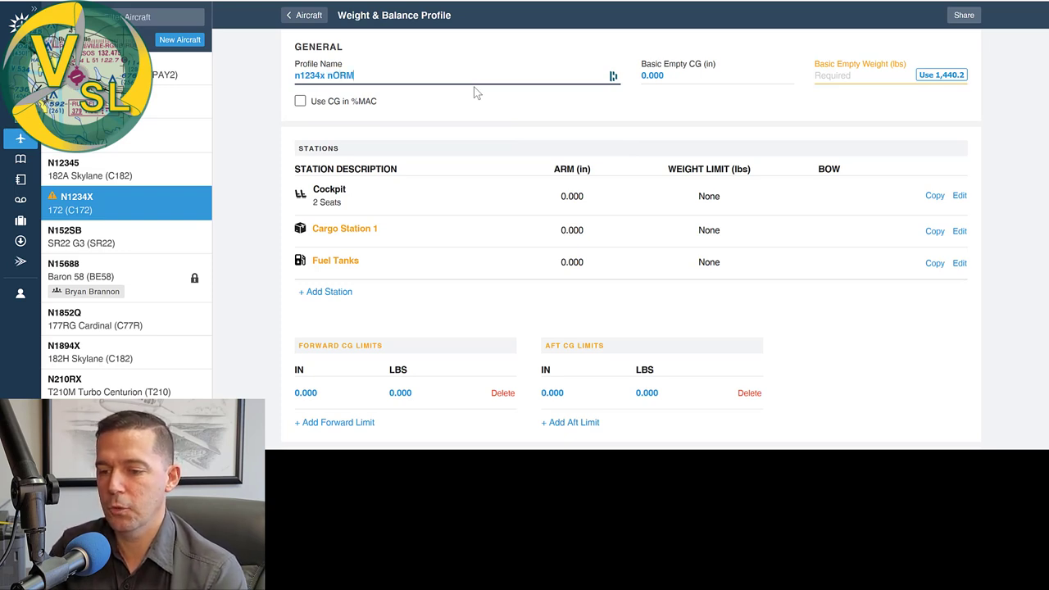
key(BackSpace)
key(BackSpace)
key(BackSpace)
key(BackSpace)
key(BackSpace)
text(Normal C)
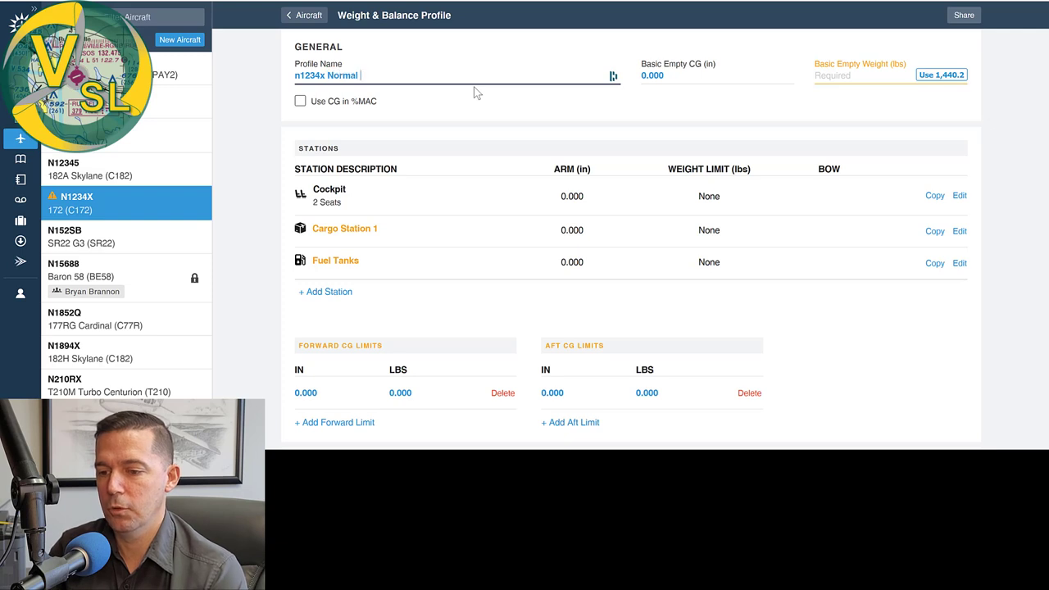
key(BackSpace)
text(Category)
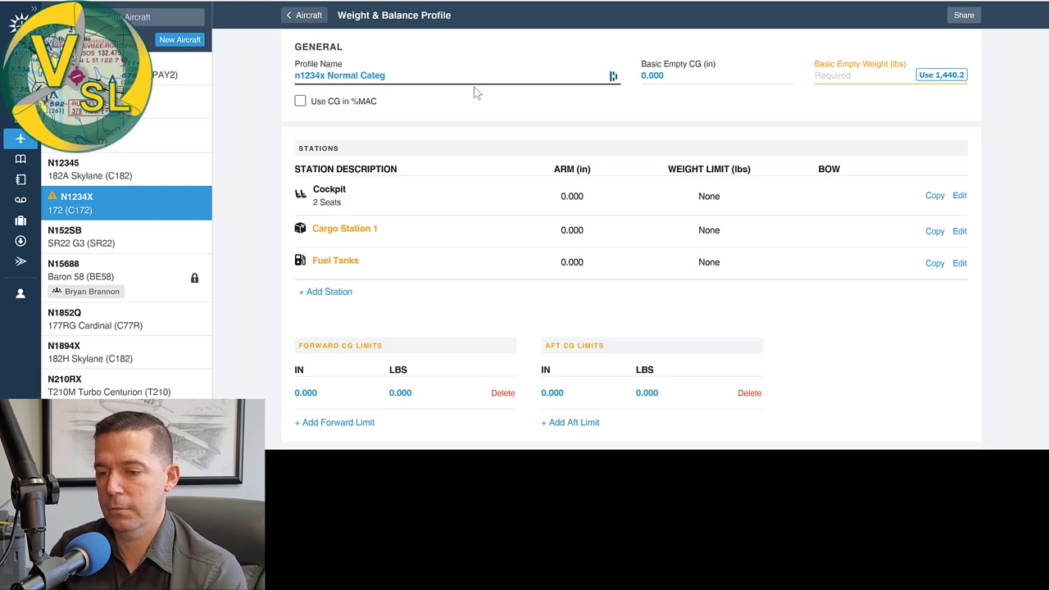
click(325, 73)
key(BackSpace)
text(X)
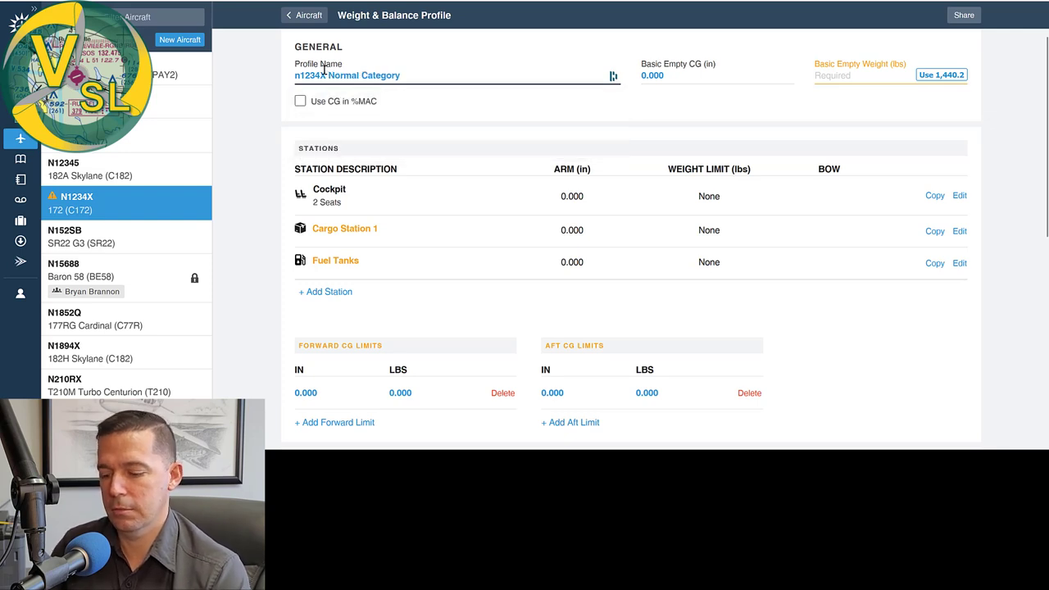
key(Left)
key(Left)
key(Left)
key(Left)
key(Left)
key(BackSpace)
text(N)
click(463, 77)
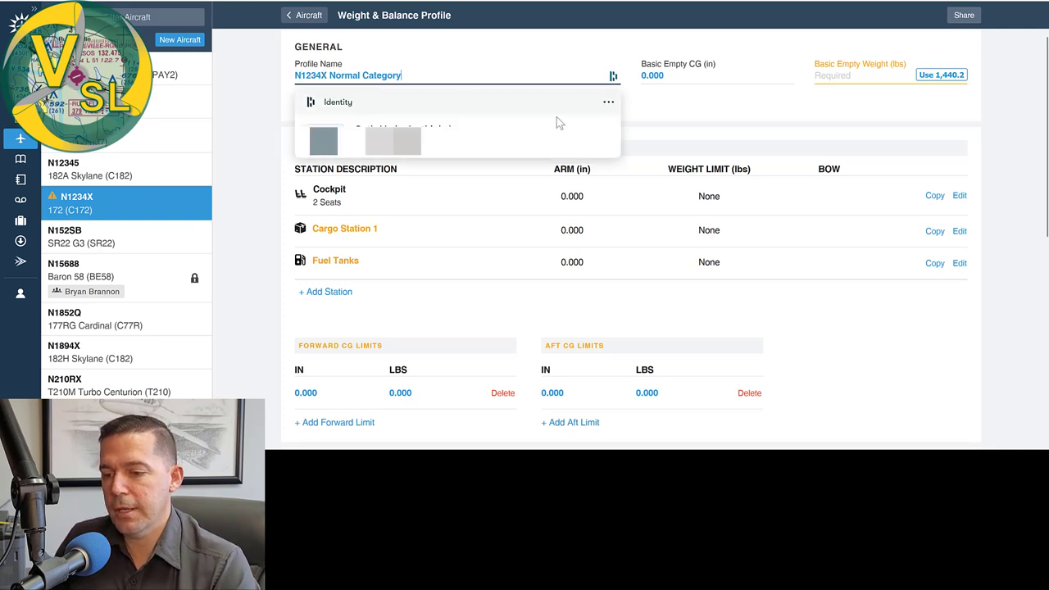
click(705, 102)
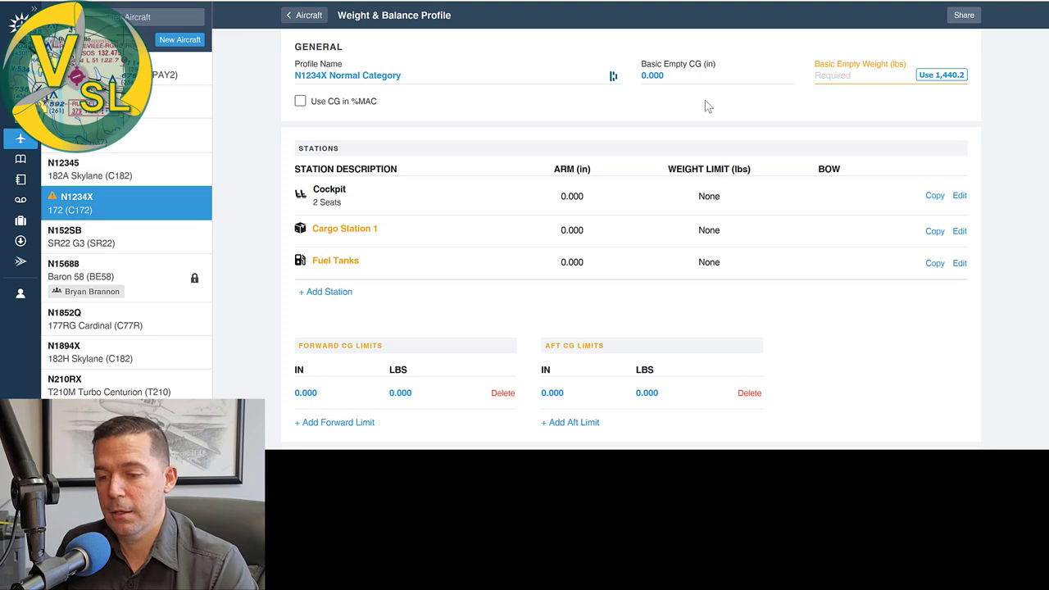
Set Basic Empty CG to 33.82 in and Basic Empty Weight to 1,440.2 lb
click(664, 70)
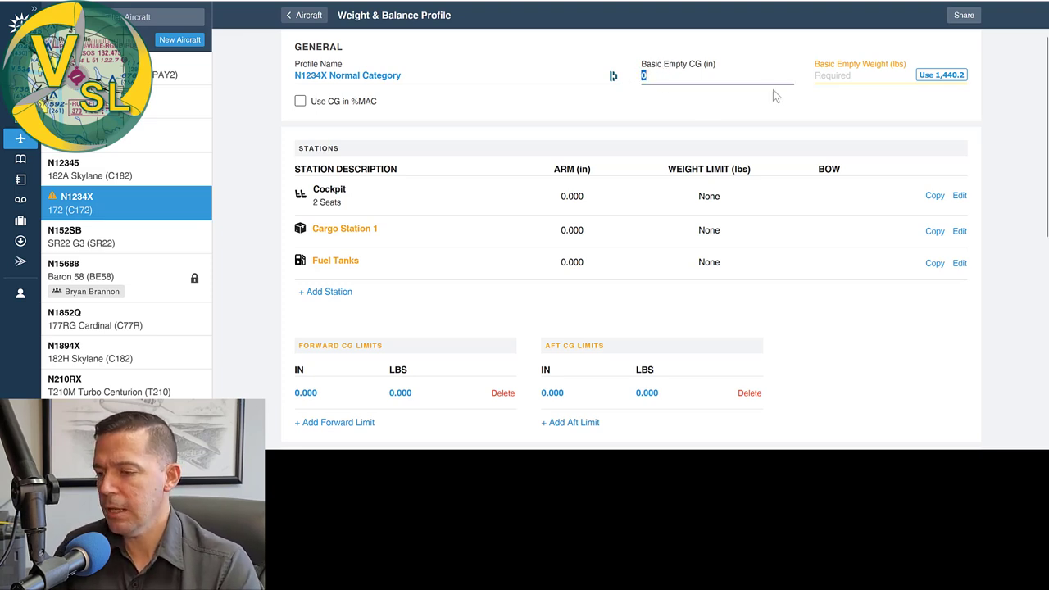
text(1,440.2)
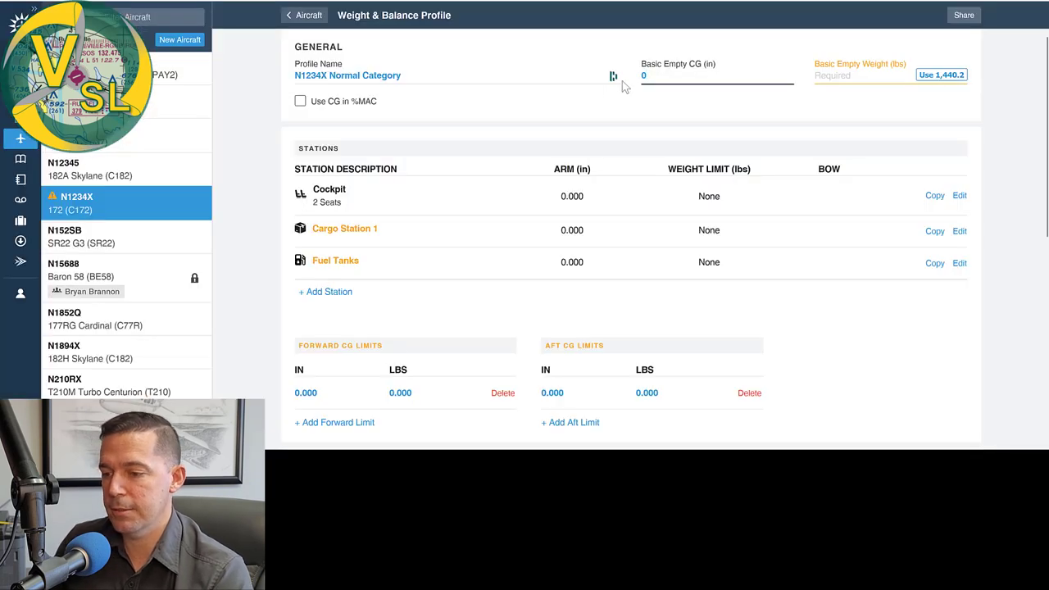
text(33.82)
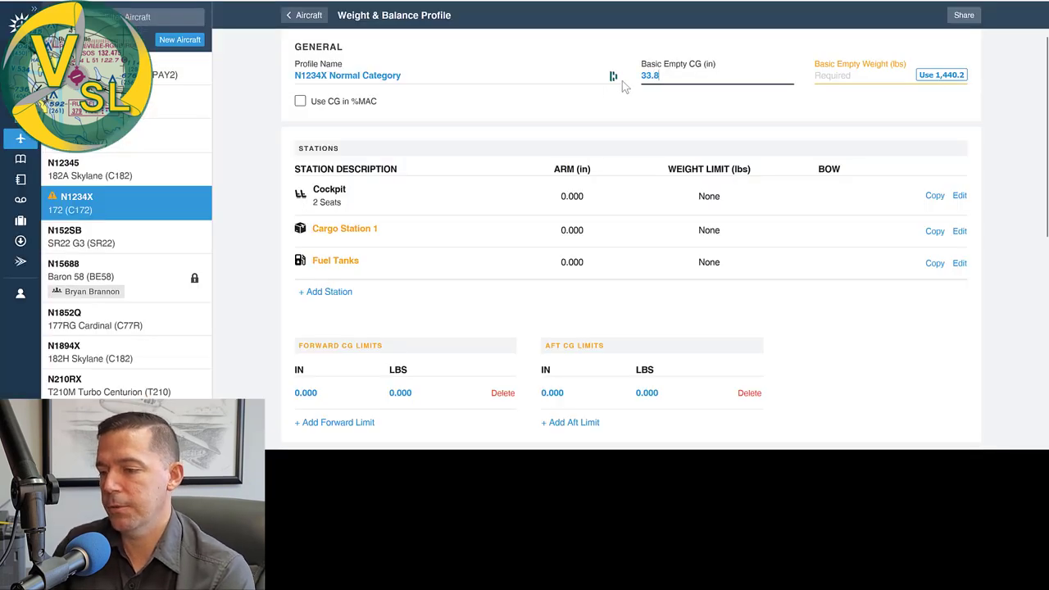
key(Tab)
text(1,440)
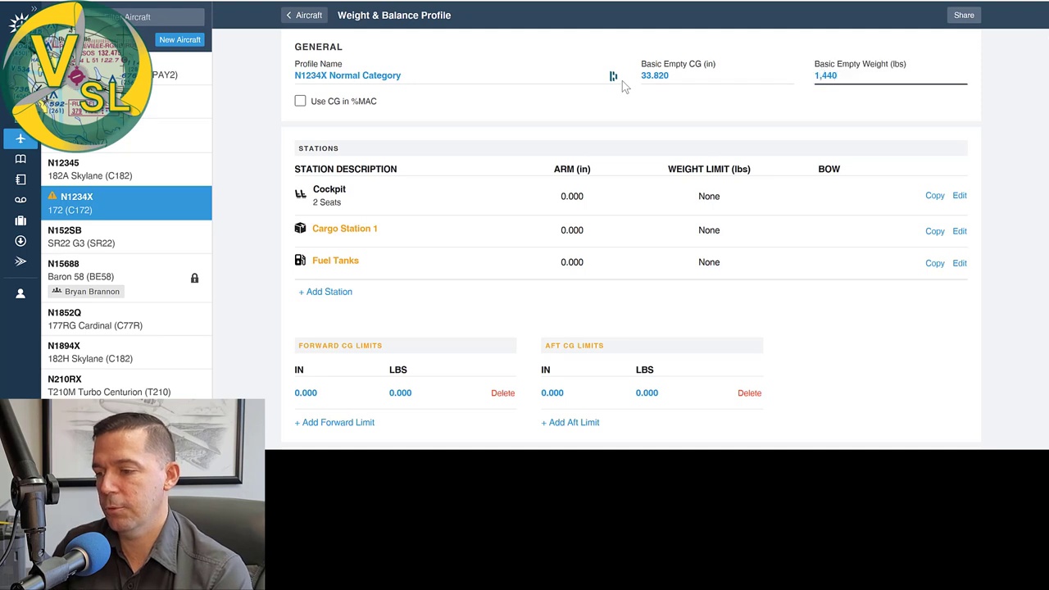
text(.2)
click(633, 93)
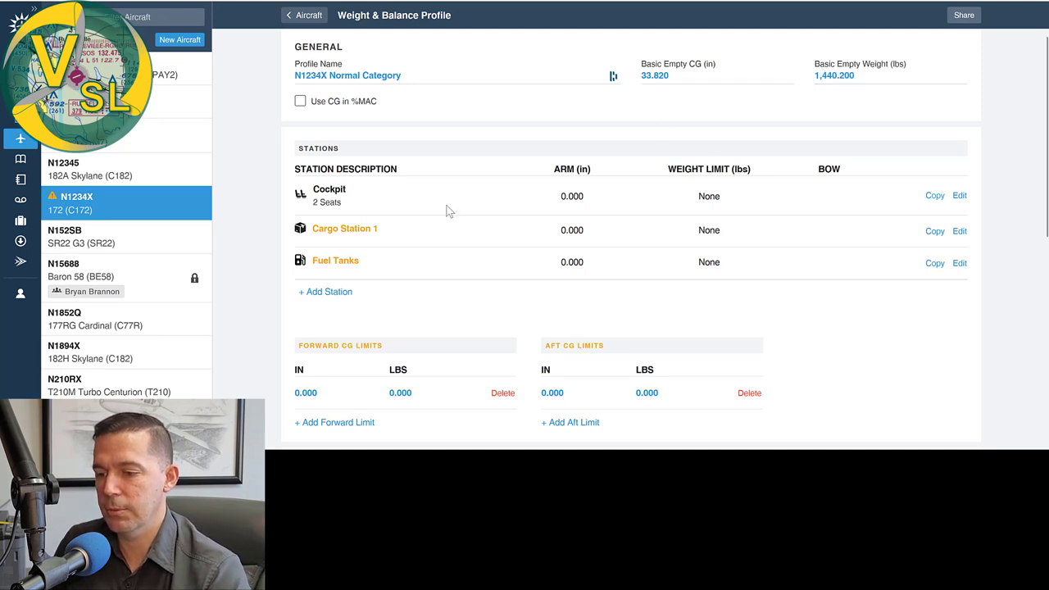
scroll(437, 214, down, 1)
scroll(437, 215, down, 1)
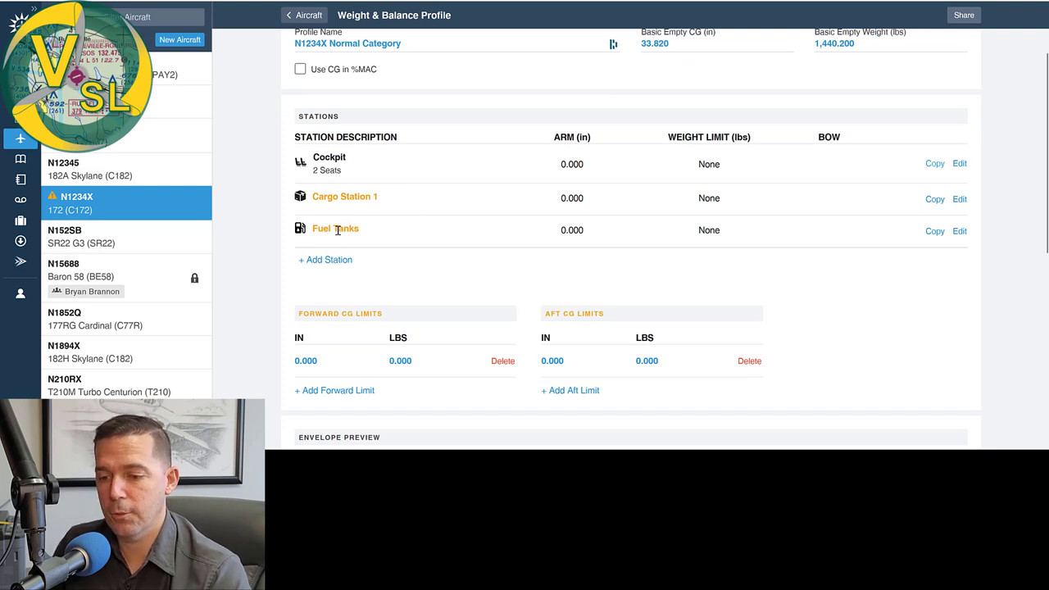
Add a two-seat row station named Rear Seats at arm 70 and save it
click(318, 261)
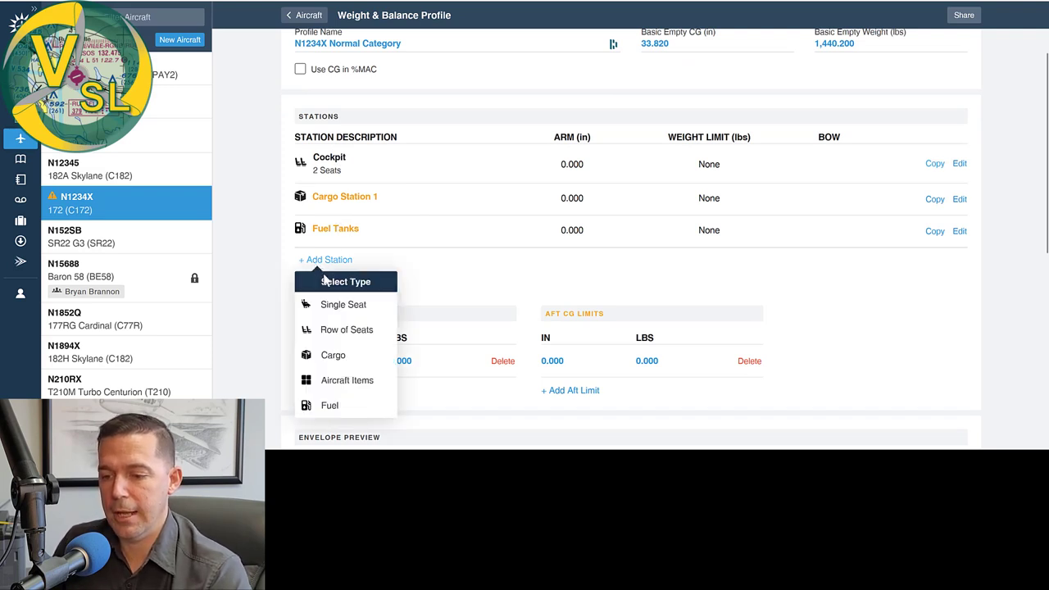
click(340, 329)
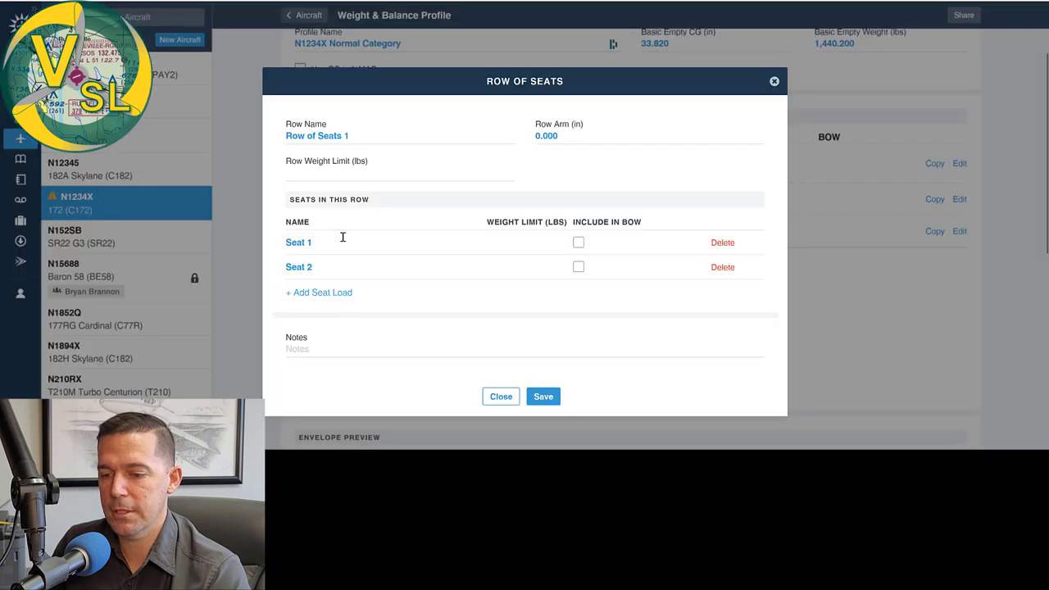
drag(370, 136, 237, 131)
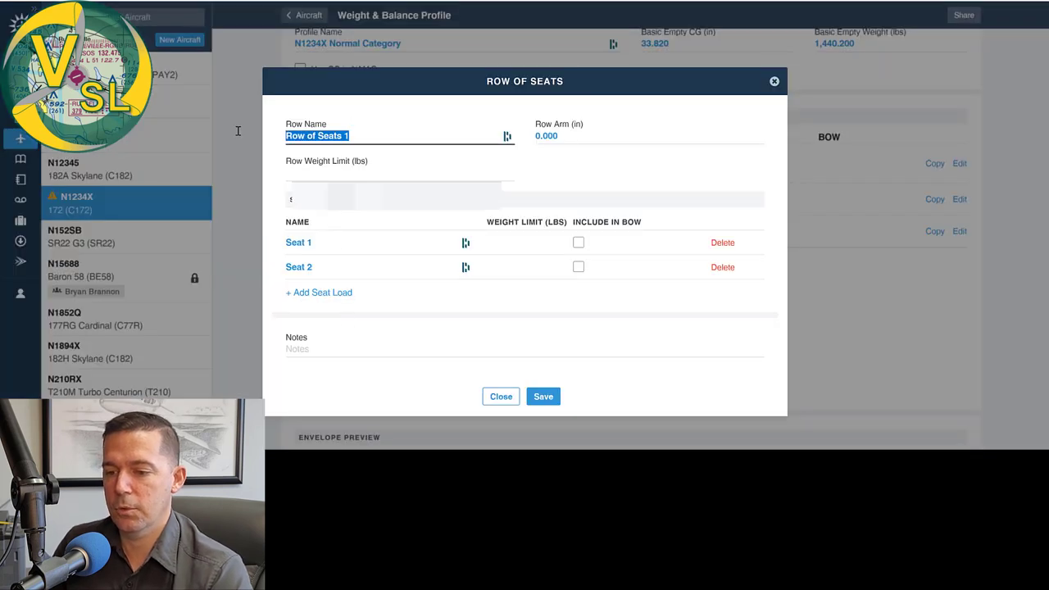
text(Rear Seats)
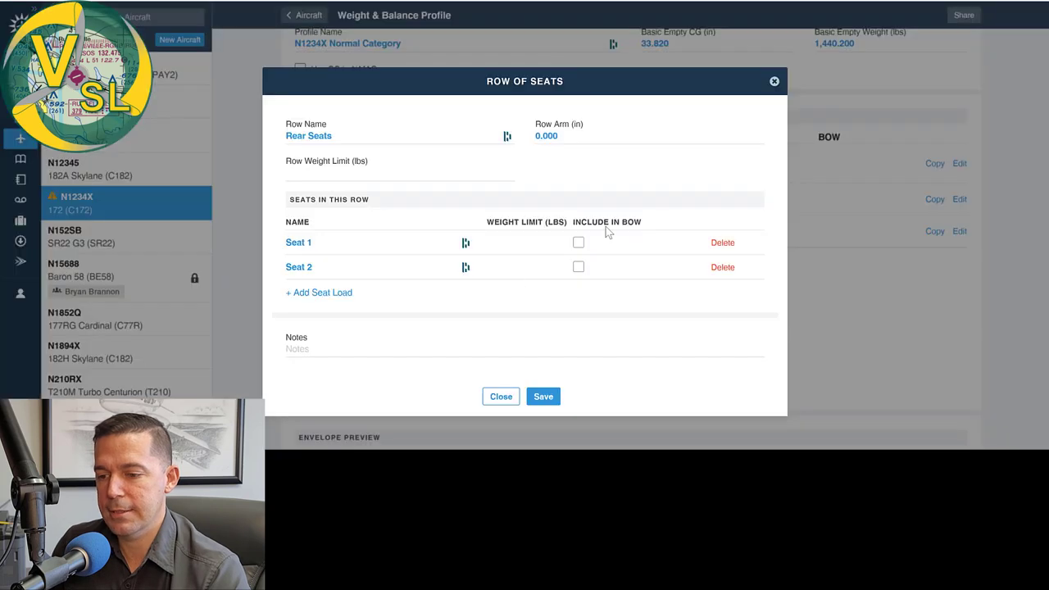
key(alt+Tab)
text(70)
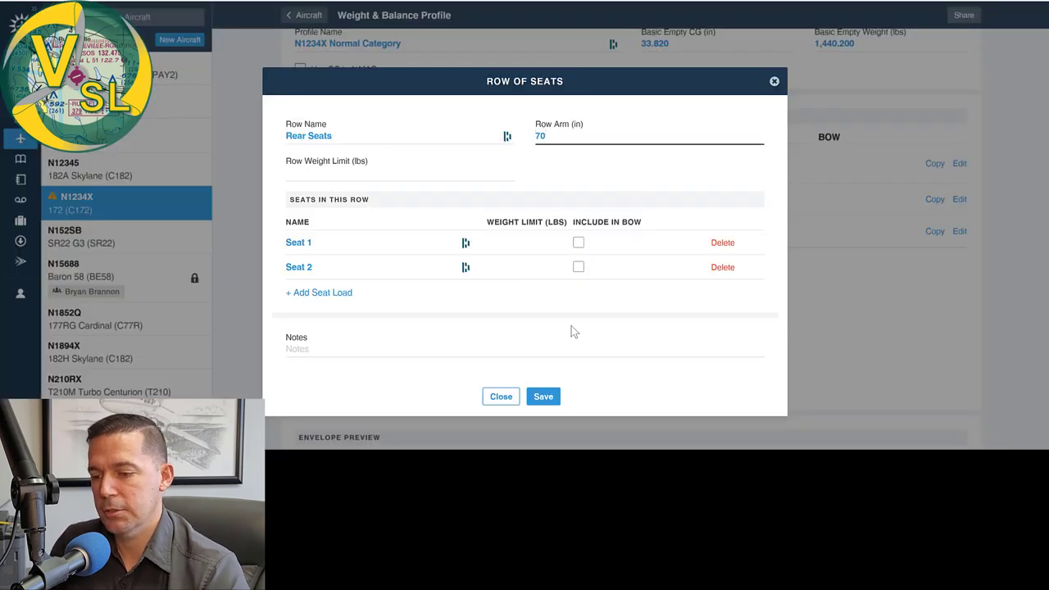
click(542, 397)
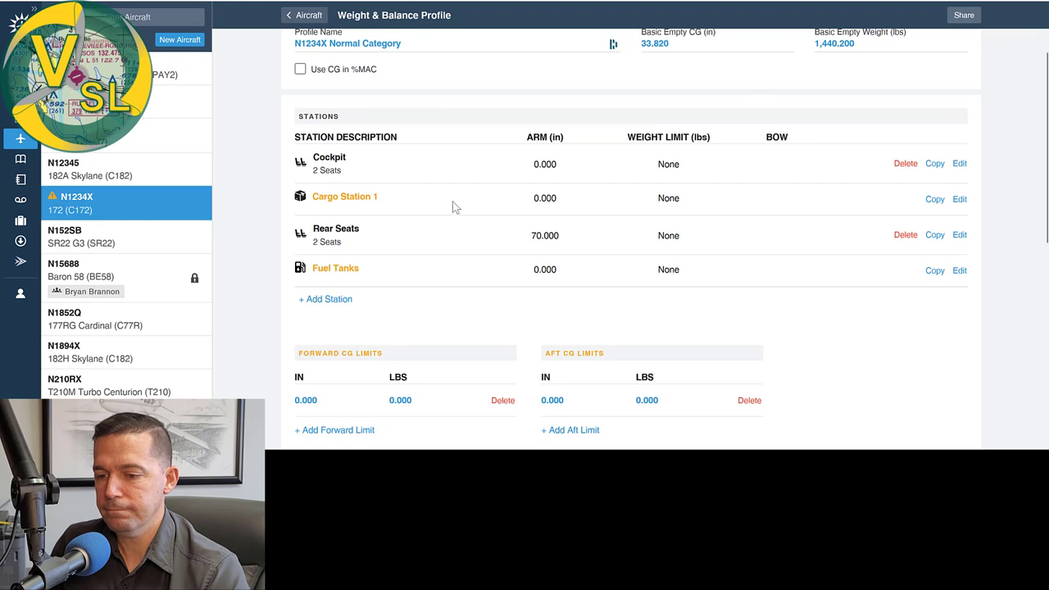
Change the Cockpit row's arm to 36 and save it
click(959, 164)
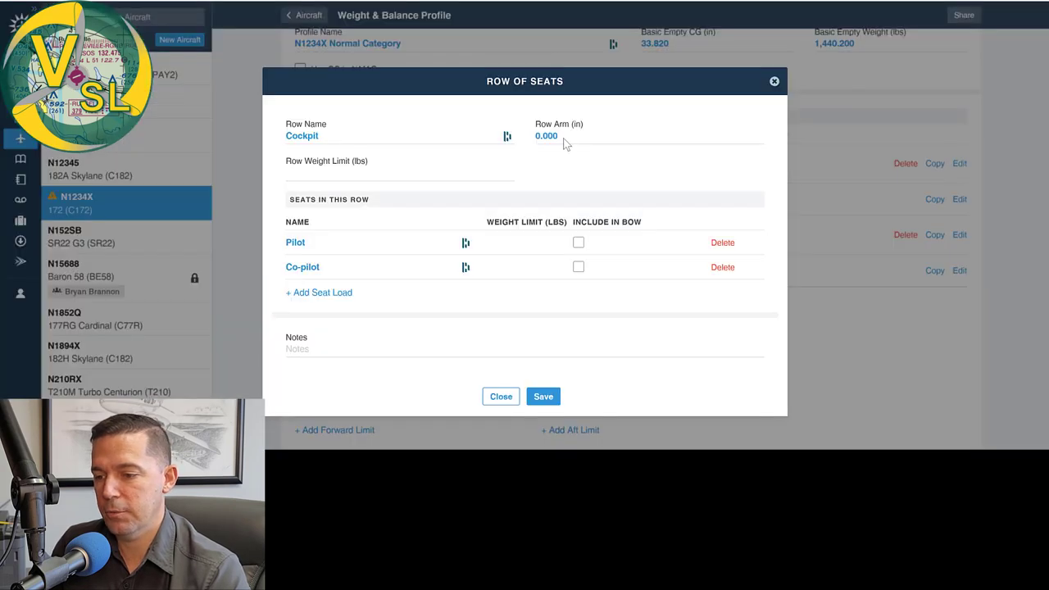
click(547, 135)
text(36)
click(550, 400)
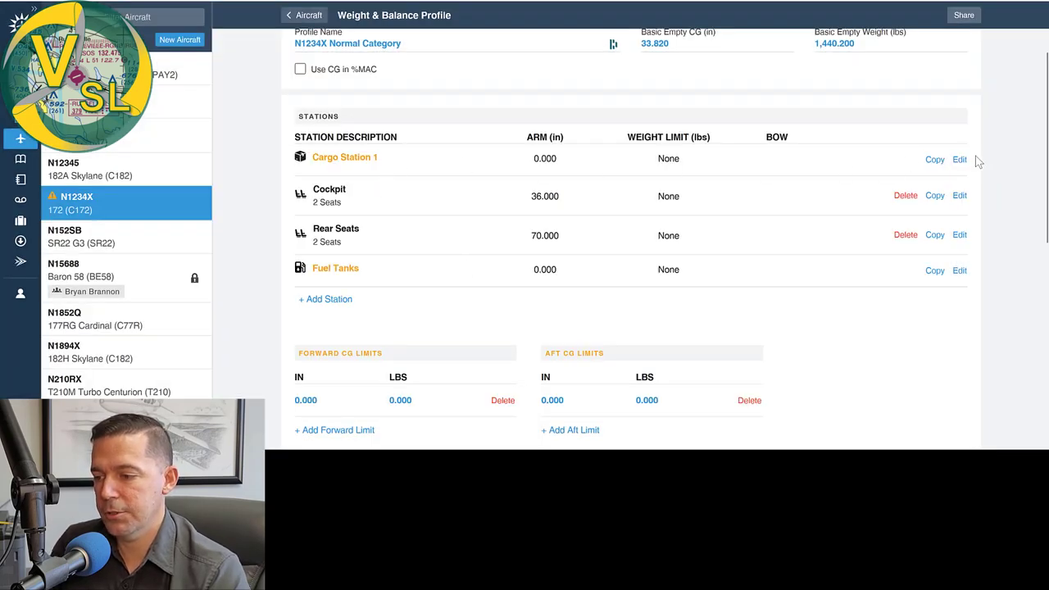
Rename Cargo Station 1 to Baggage, with arm 95.4 and a 120 lb weight limit
click(935, 160)
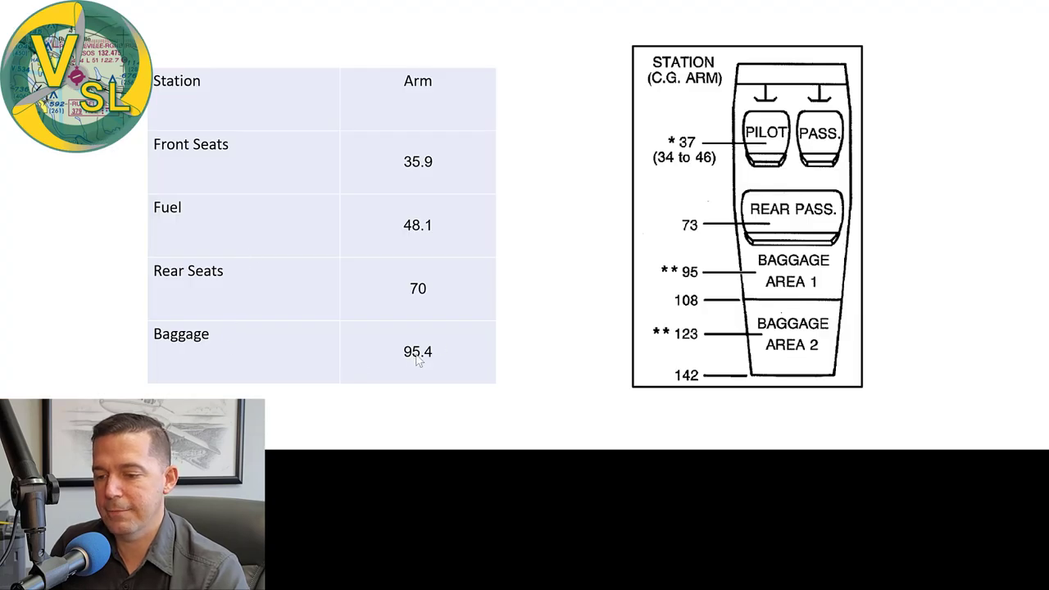
key(alt+Tab)
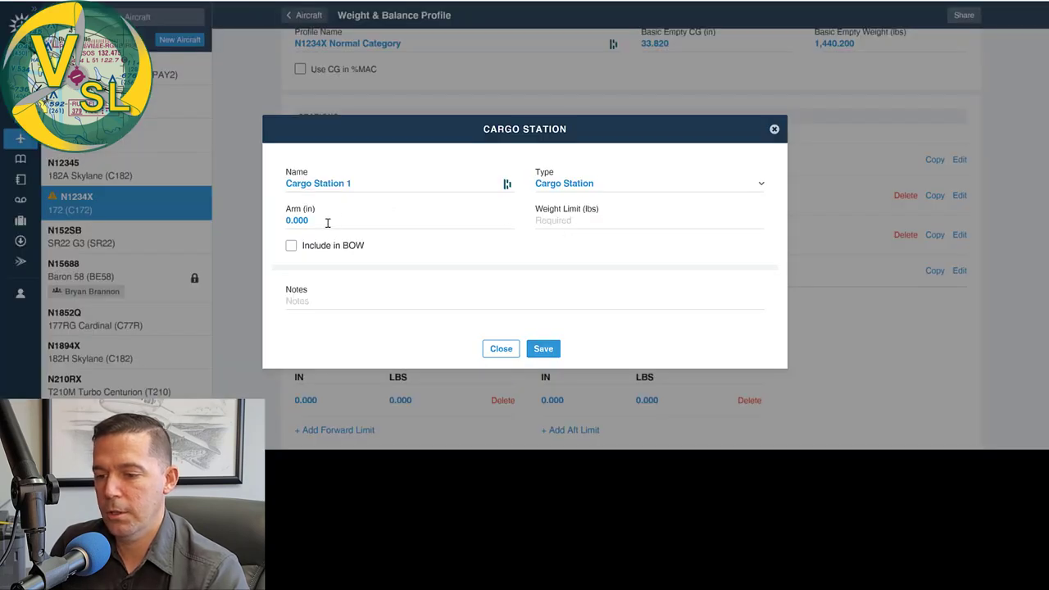
click(327, 222)
text(95)
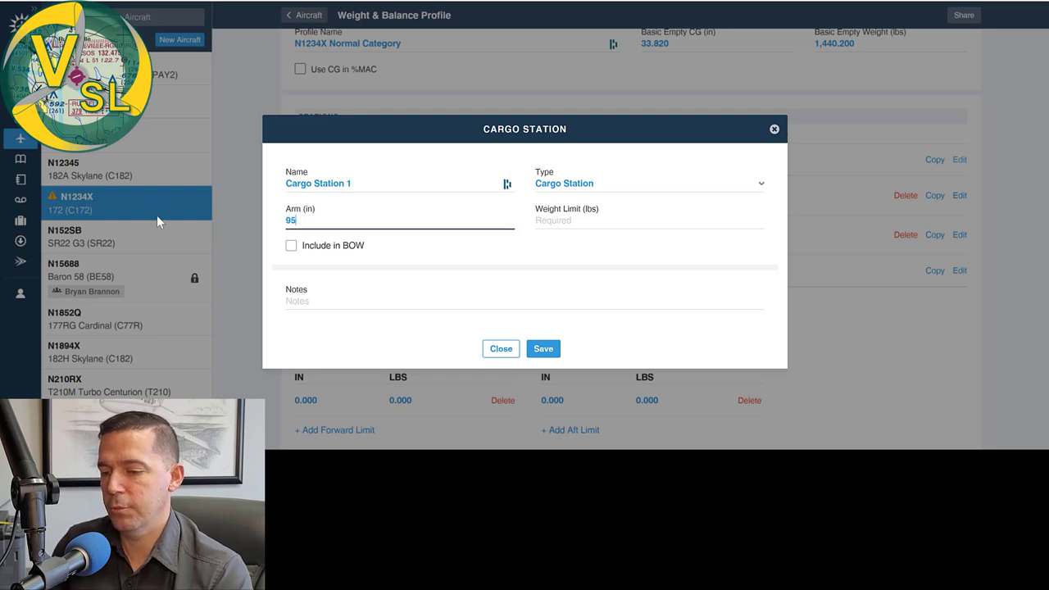
text(.4)
click(381, 177)
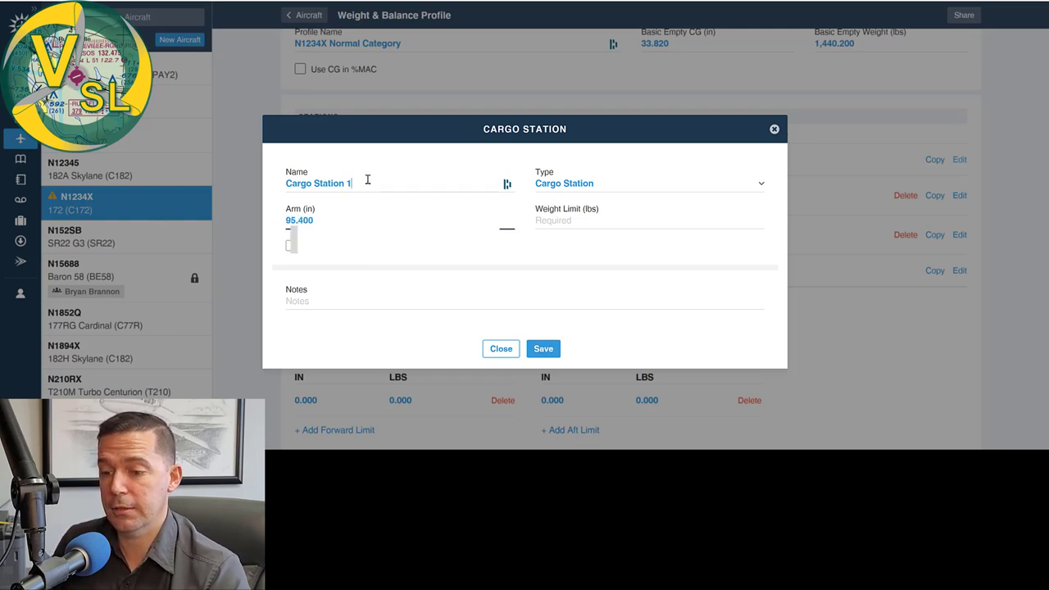
key(ctrl+a)
text(Baggag)
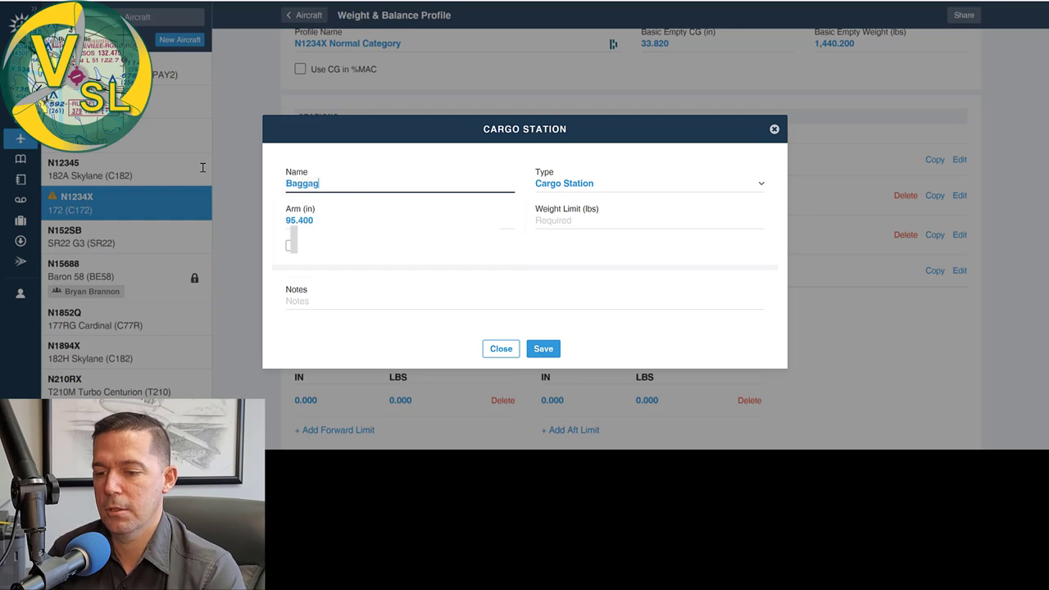
text(e)
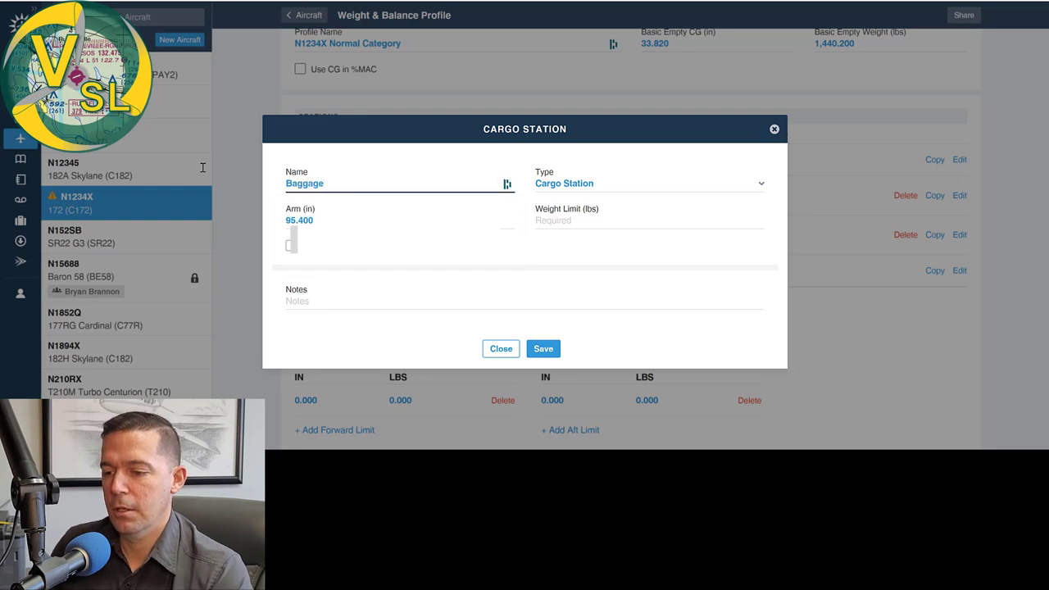
click(579, 218)
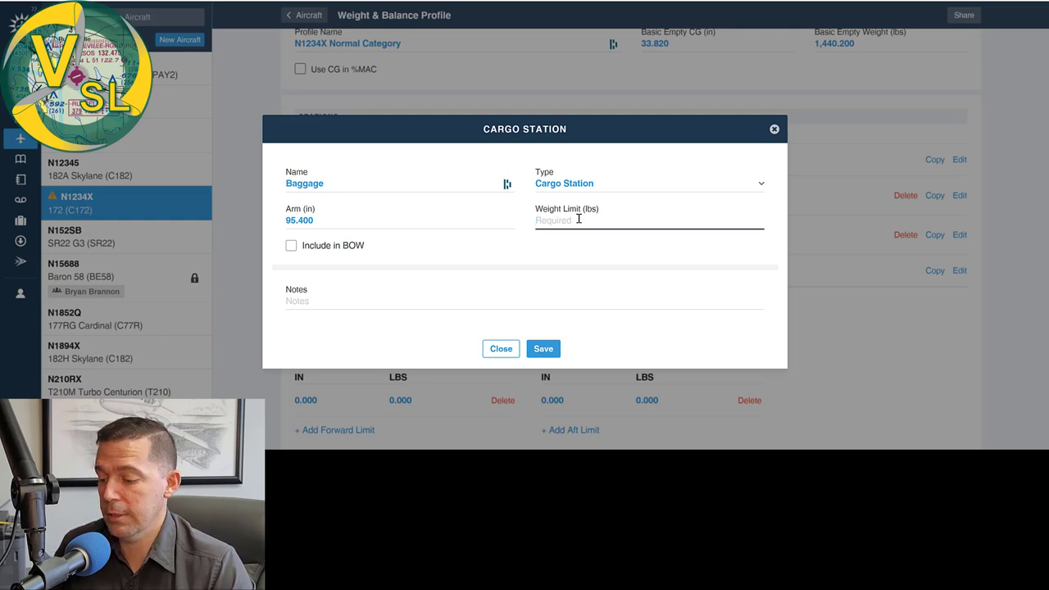
text(120)
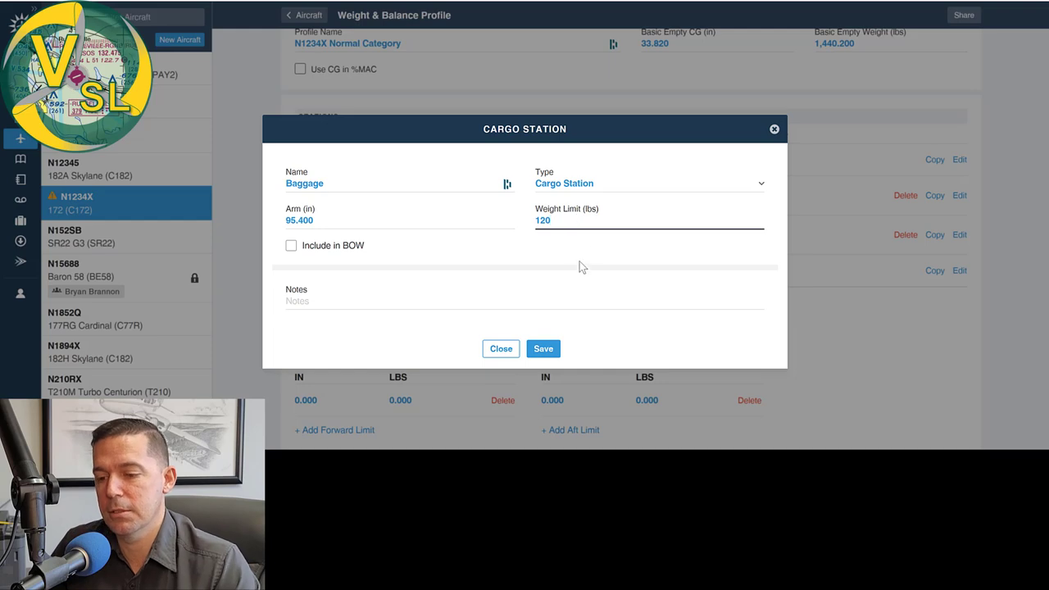
click(544, 349)
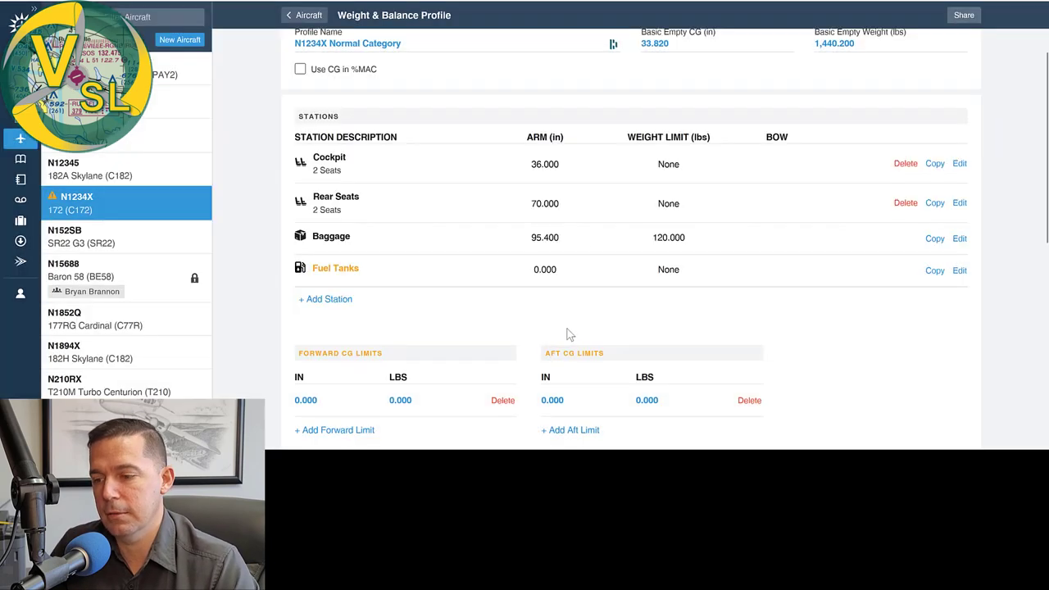
Set the Fuel Tanks station arm to 48.1, checking the reference slide
click(960, 271)
key(alt+Tab)
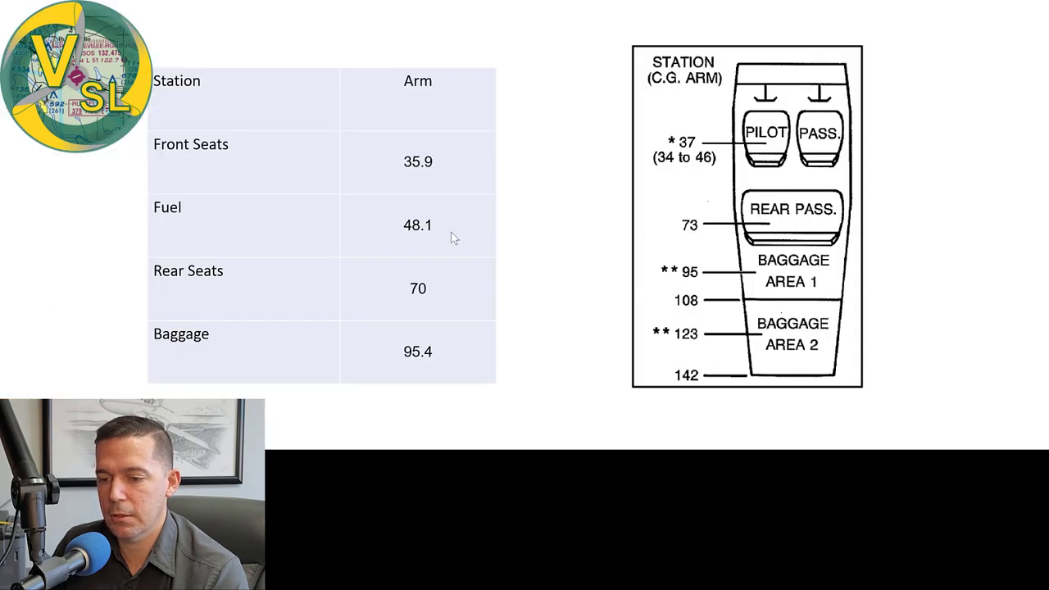
key(alt+Tab)
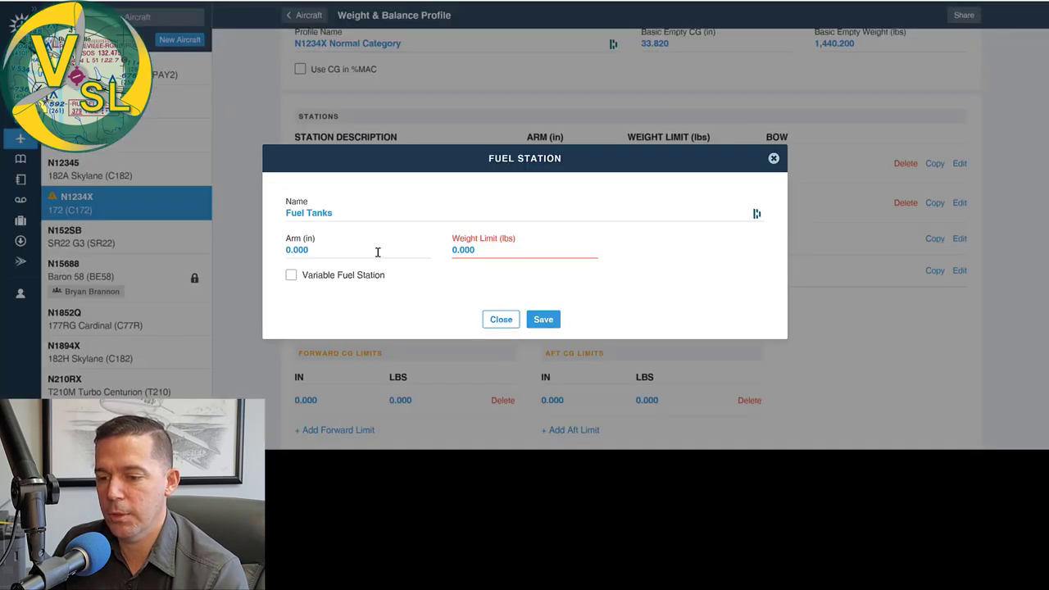
click(345, 252)
text(48.1)
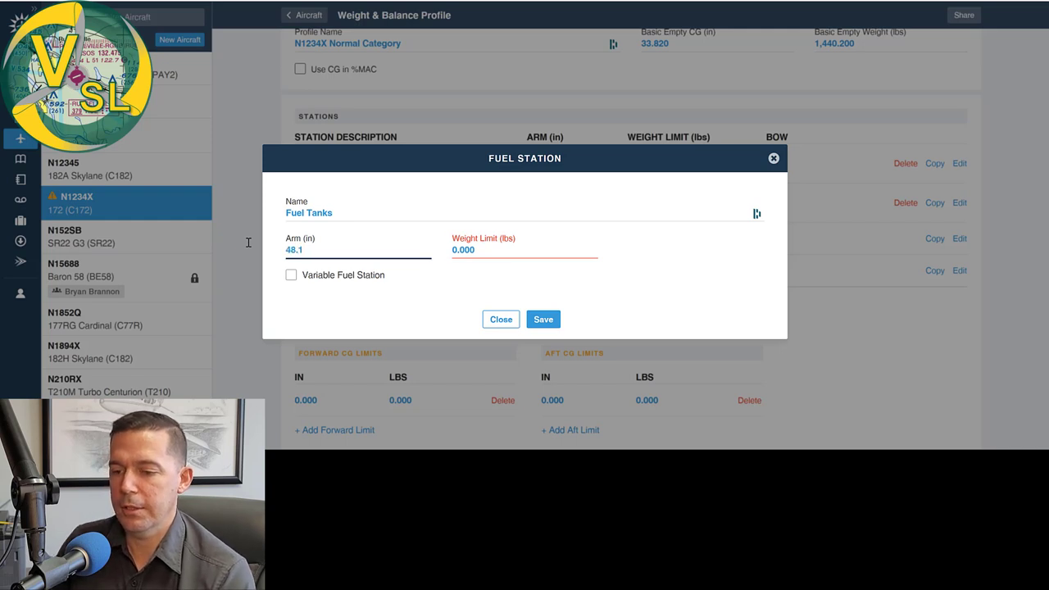
key(Tab)
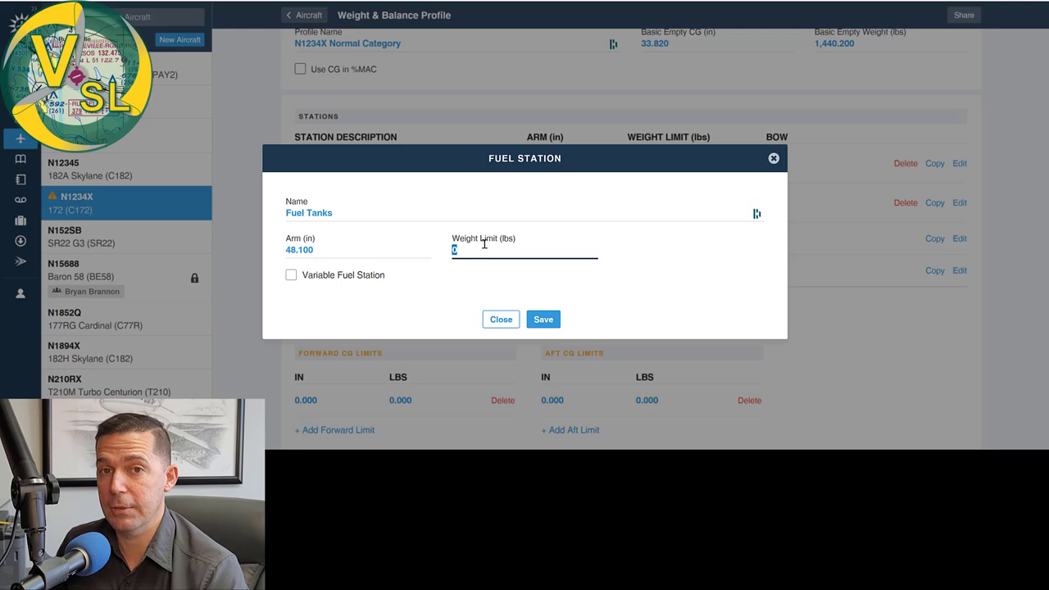
Compute 39 gal × 6 lb = 234 in Calculator, then enter it as the Fuel Tanks weight limit and save
key(alt+Tab)
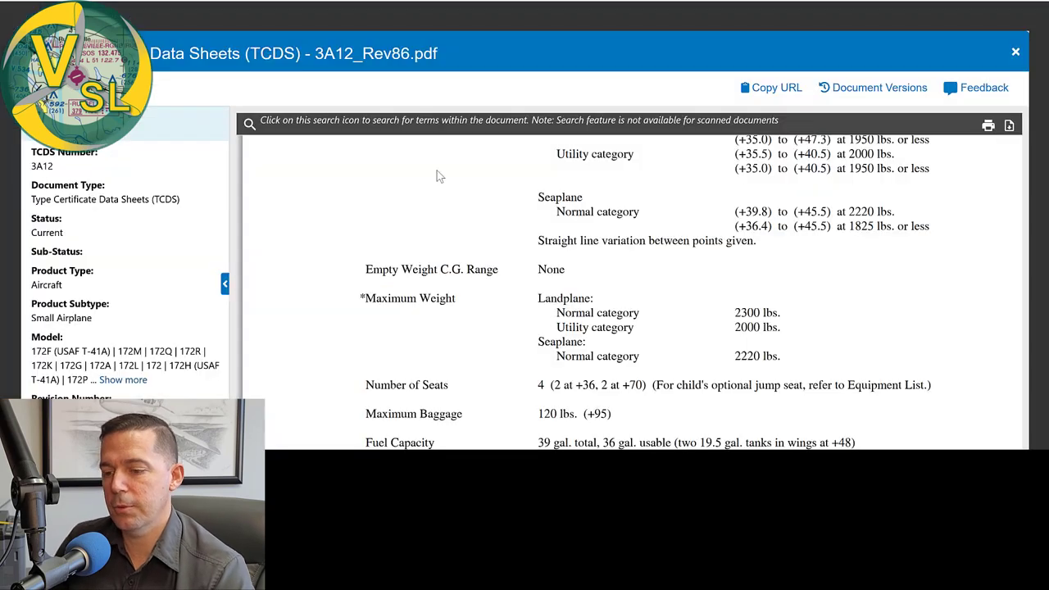
scroll(610, 370, down, 2)
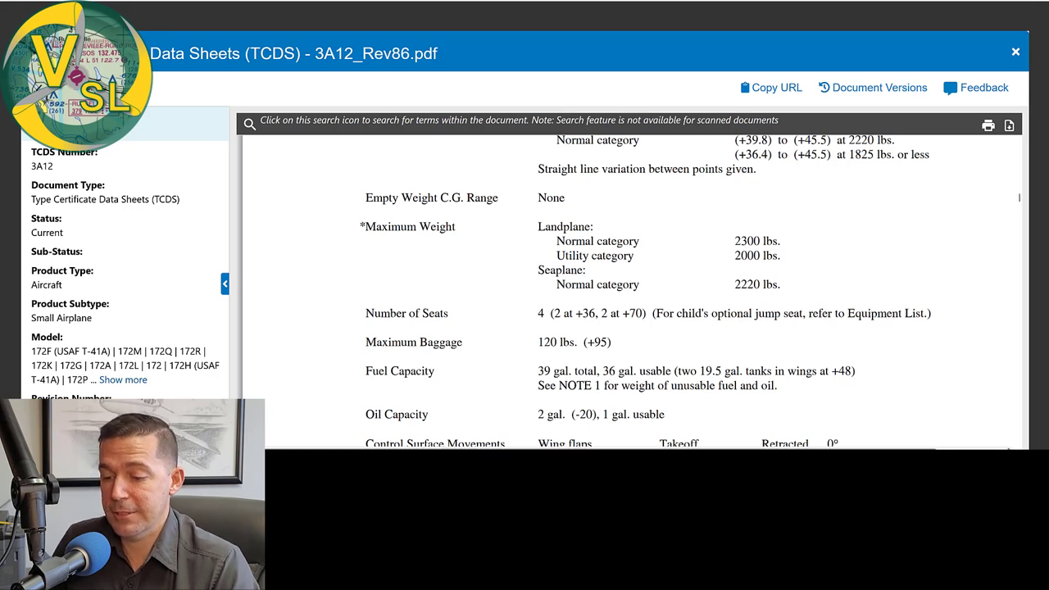
key(alt+Tab)
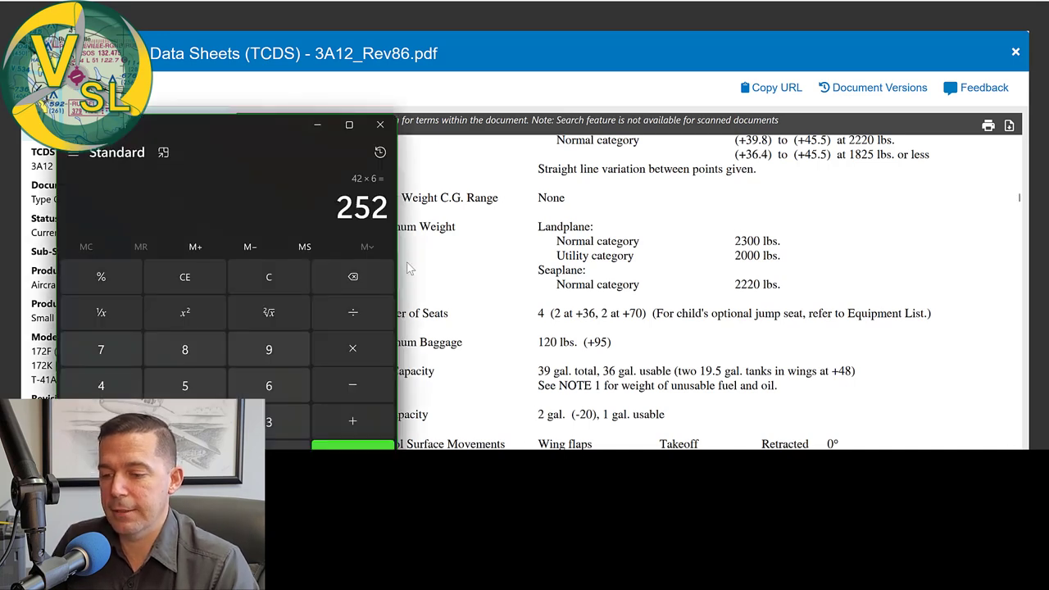
click(273, 279)
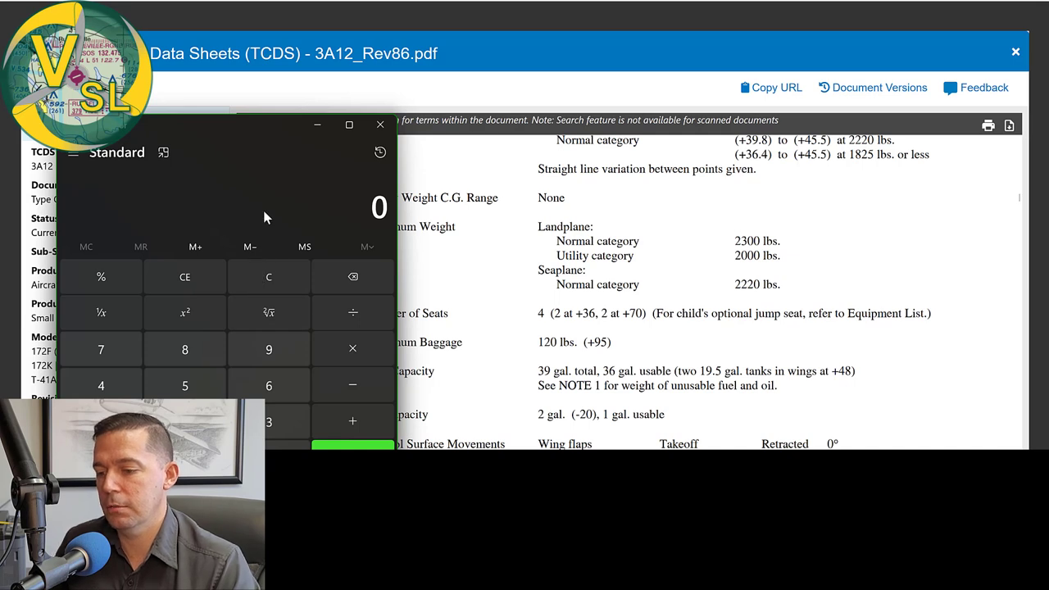
text(39)
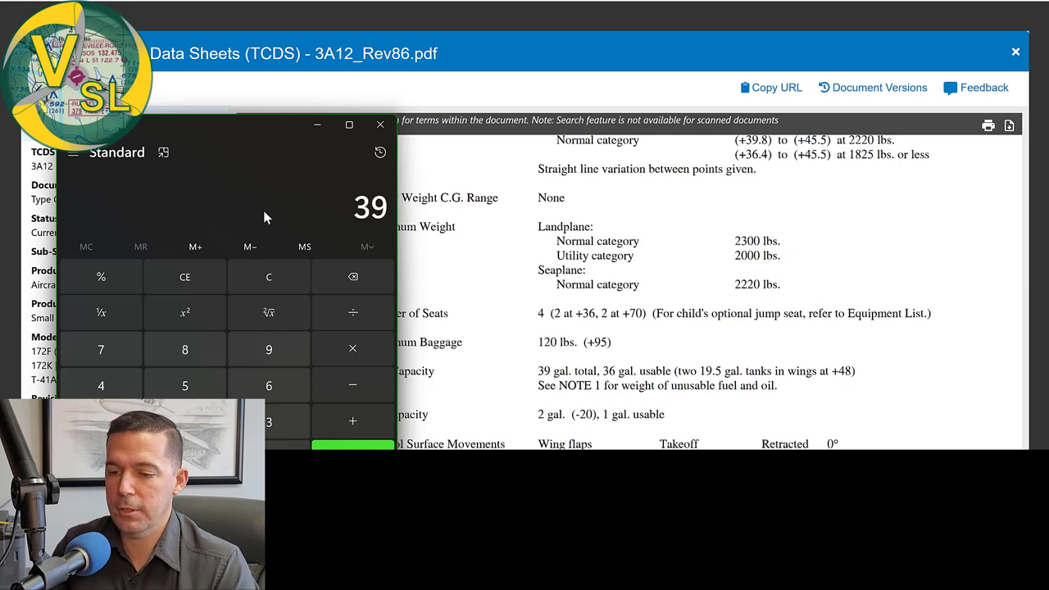
text(*6)
key(Return)
key(alt+Tab)
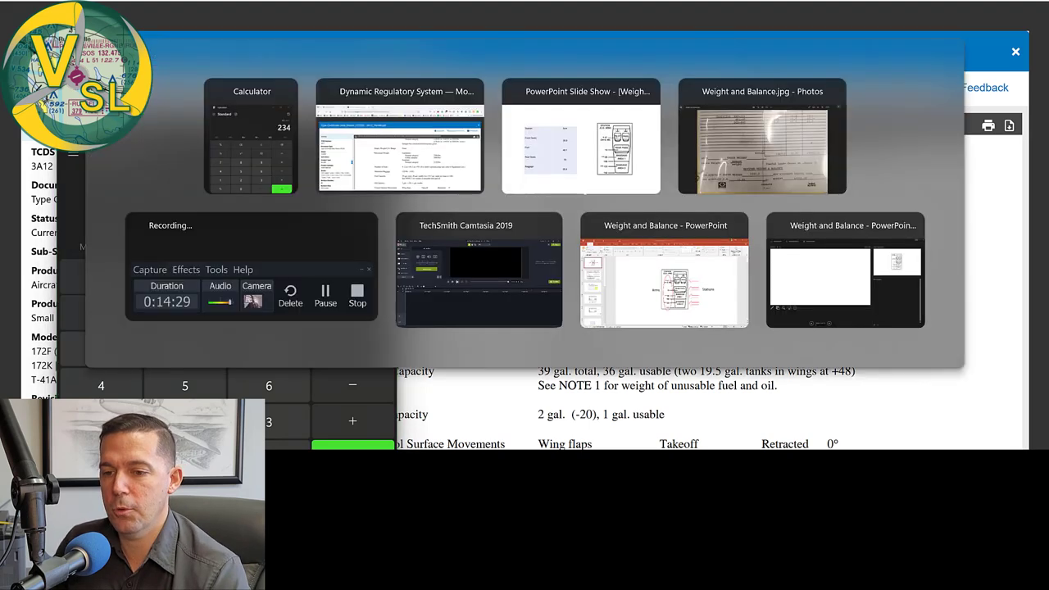
text(234)
click(543, 319)
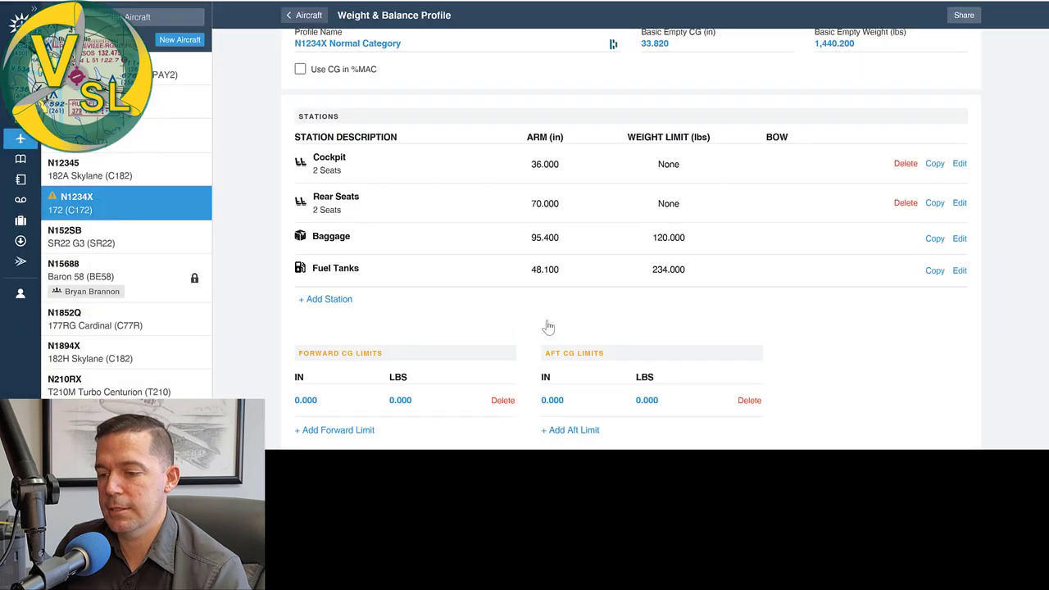
Keep Fuel Tanks as a fixed-arm station, re-enter arm 48.1 and save it
click(959, 272)
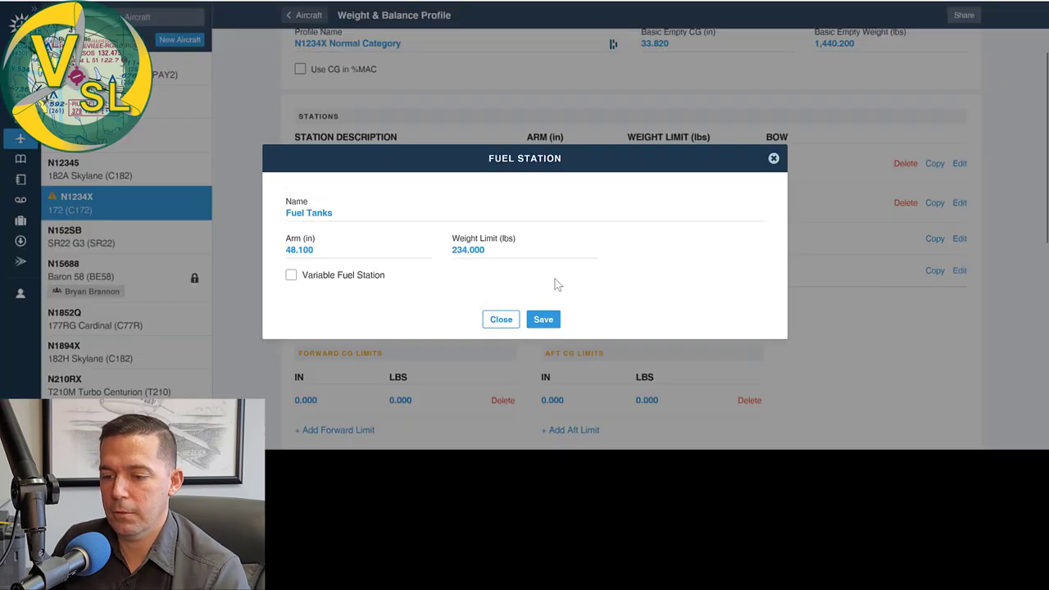
click(342, 276)
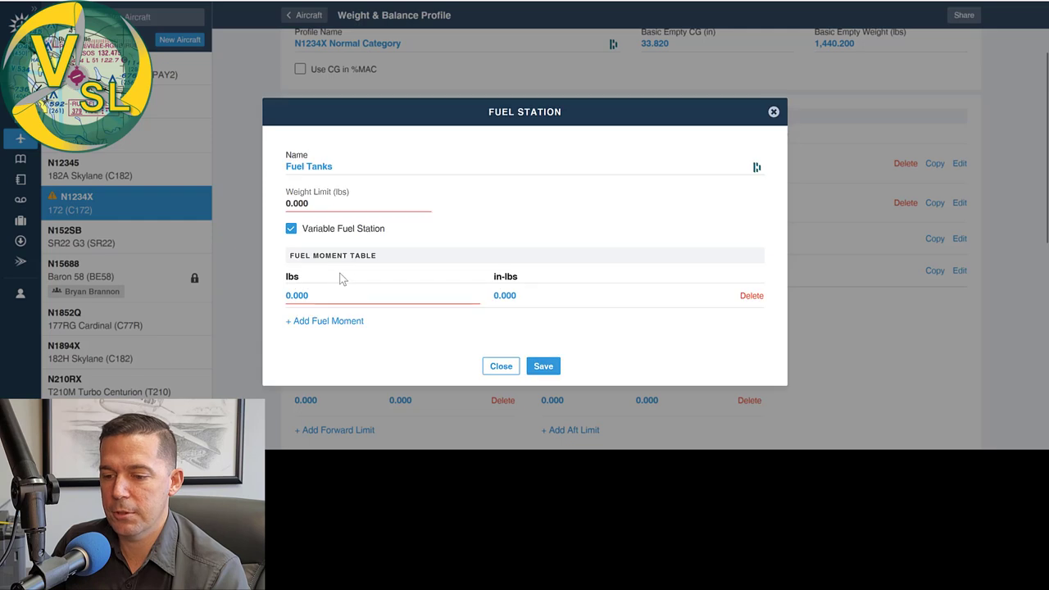
click(362, 232)
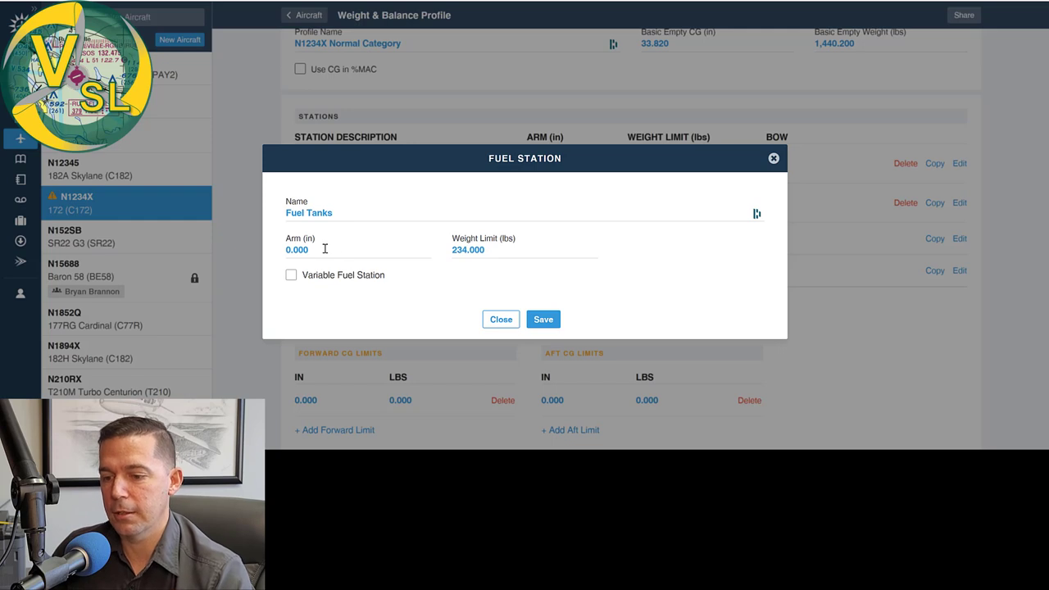
click(337, 248)
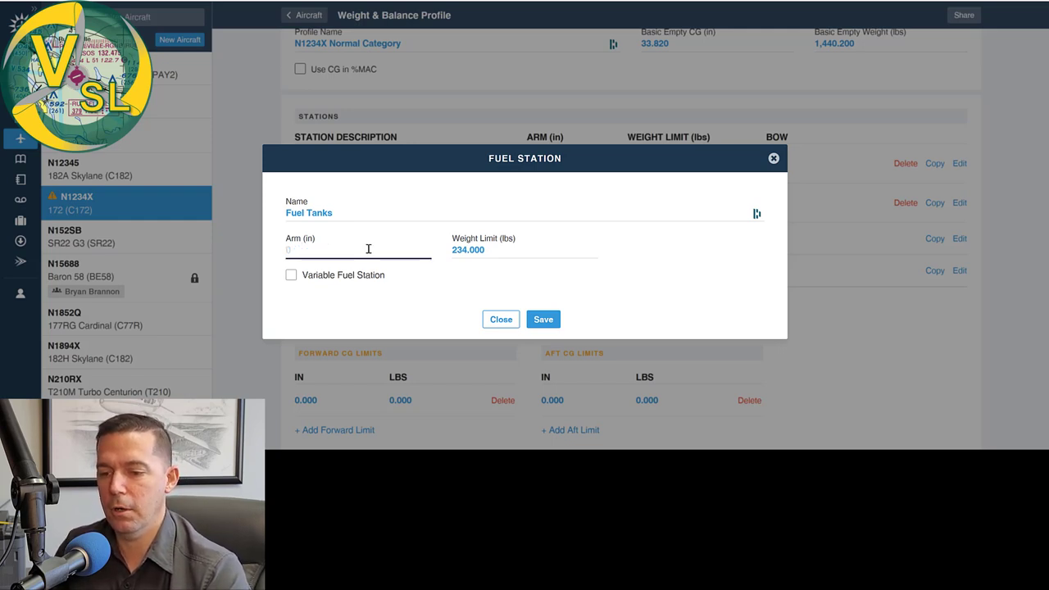
key(alt+Tab)
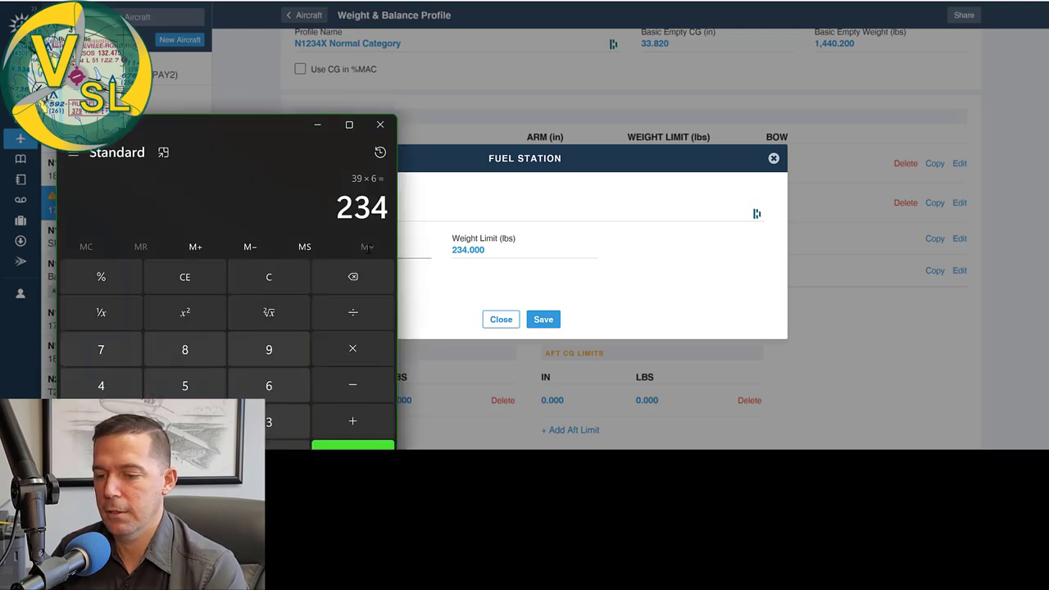
key(alt+Tab)
key(alt+Tab)
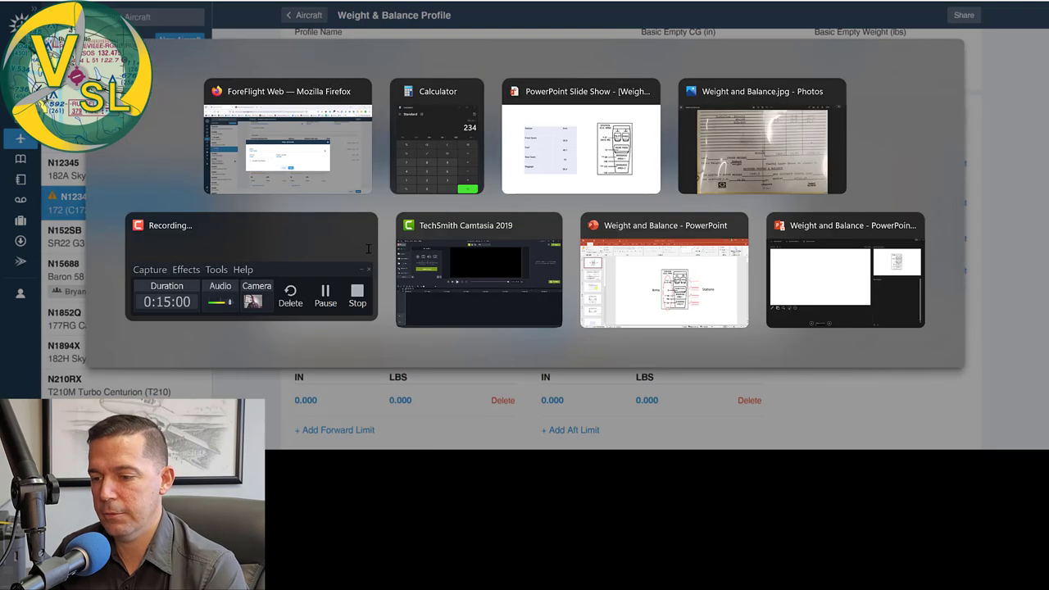
key(alt+Tab)
key(alt+Tab)
text(48.)
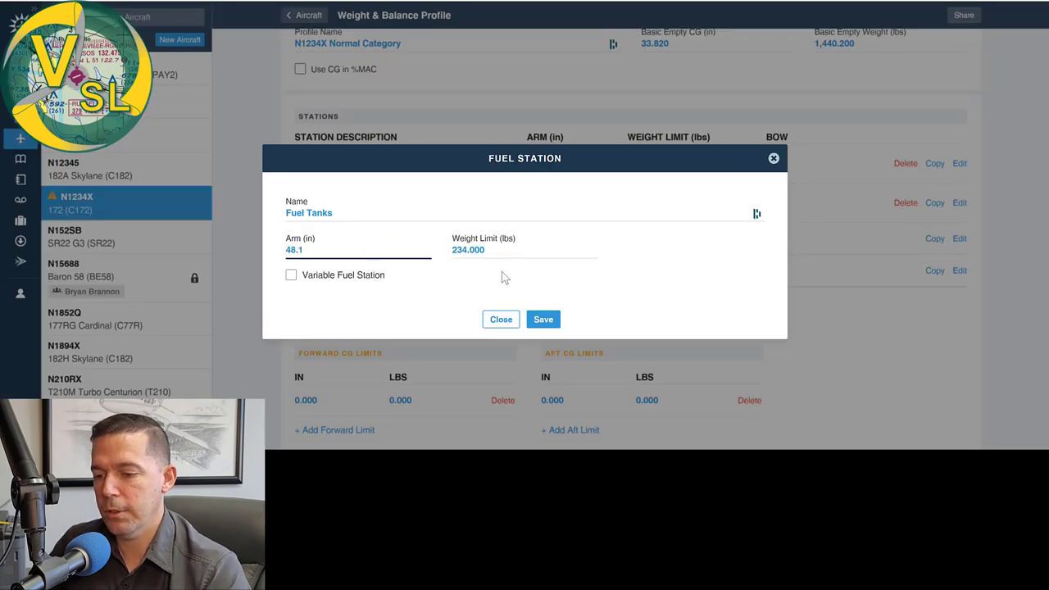
click(538, 320)
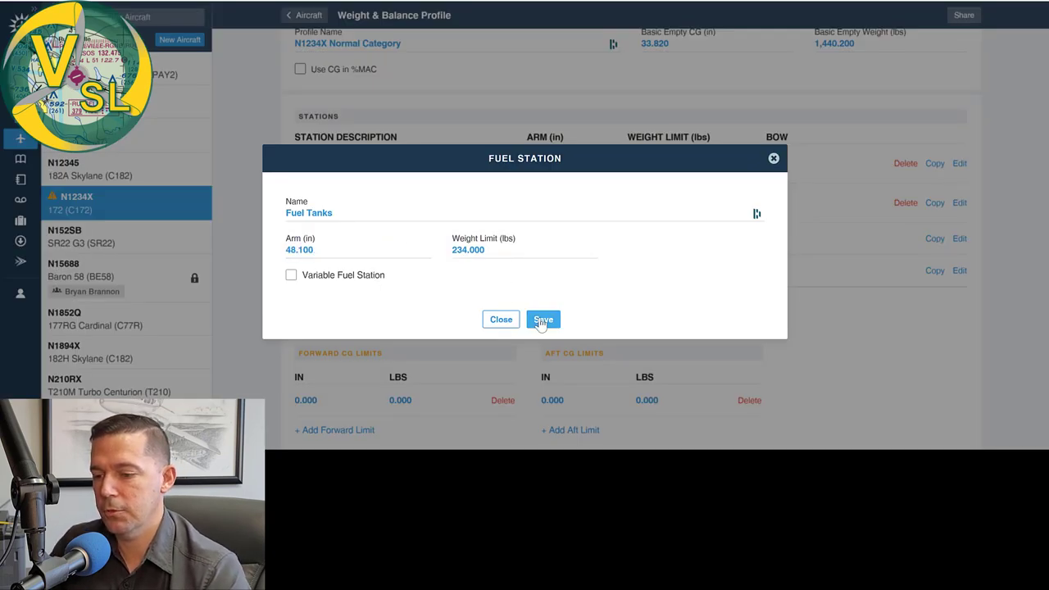
scroll(588, 326, down, 2)
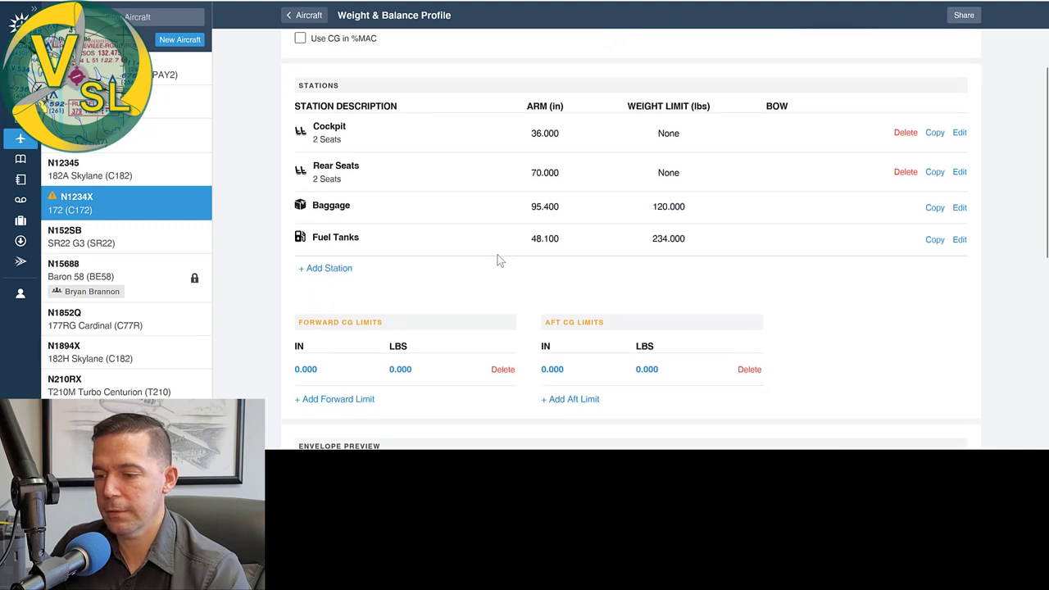
scroll(469, 231, up, 2)
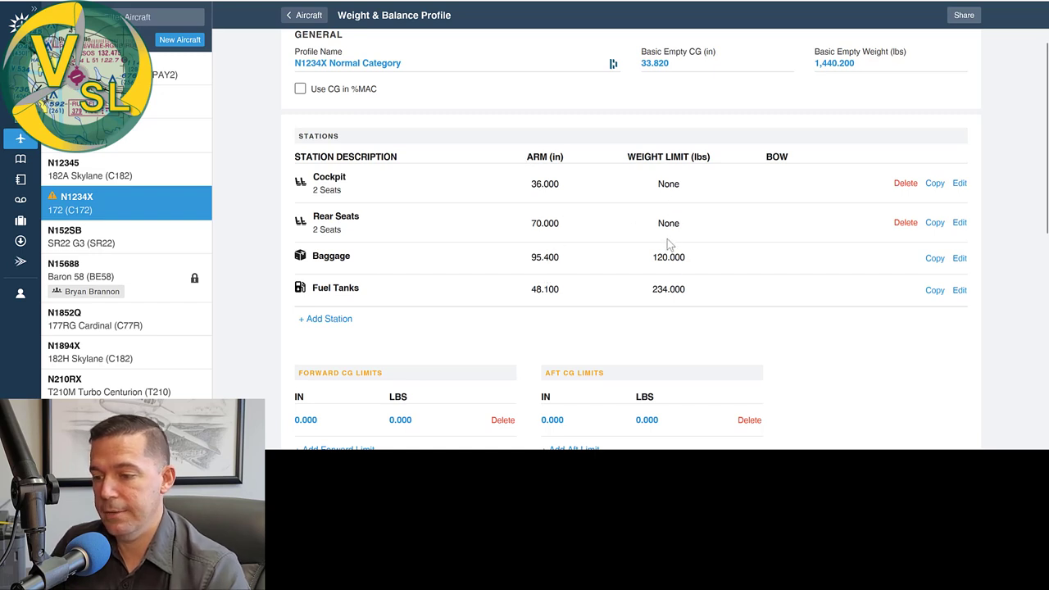
scroll(653, 269, down, 3)
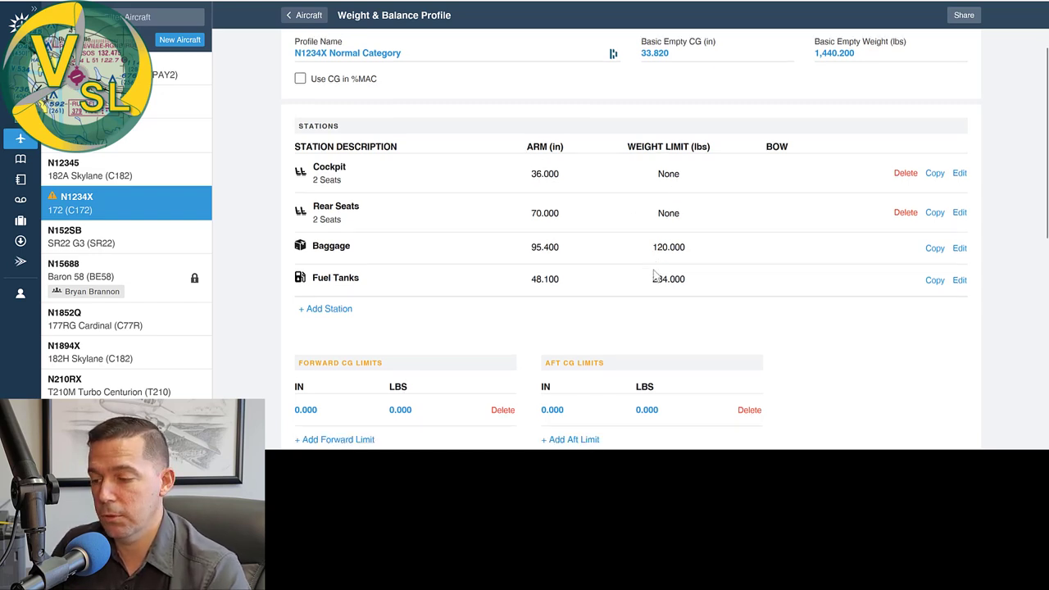
scroll(517, 217, down, 2)
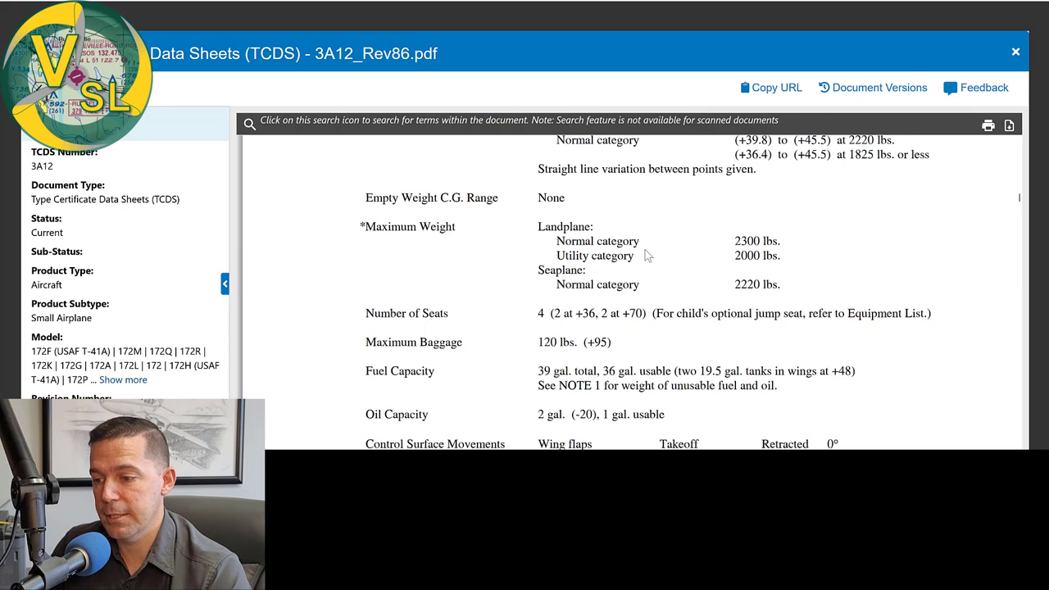
Scroll the TCDS 3A12 PDF to the C.G. range and maximum weight entries
scroll(645, 255, up, 2)
scroll(645, 255, up, 2)
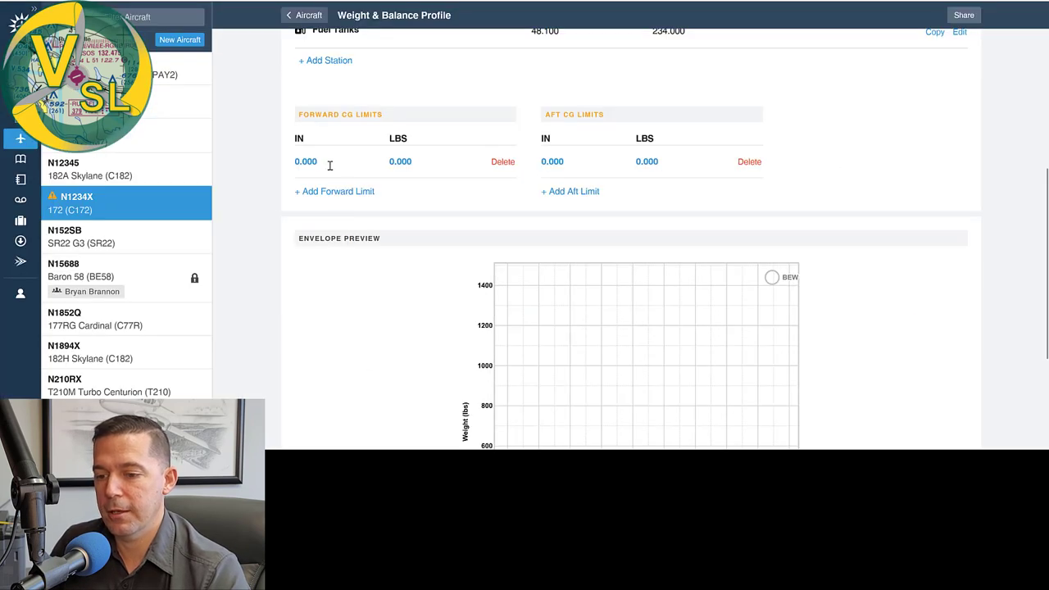
Set the first forward CG limit to 38.5 in at 2,300 lbs, per the TCDS
click(319, 162)
double_click(326, 162)
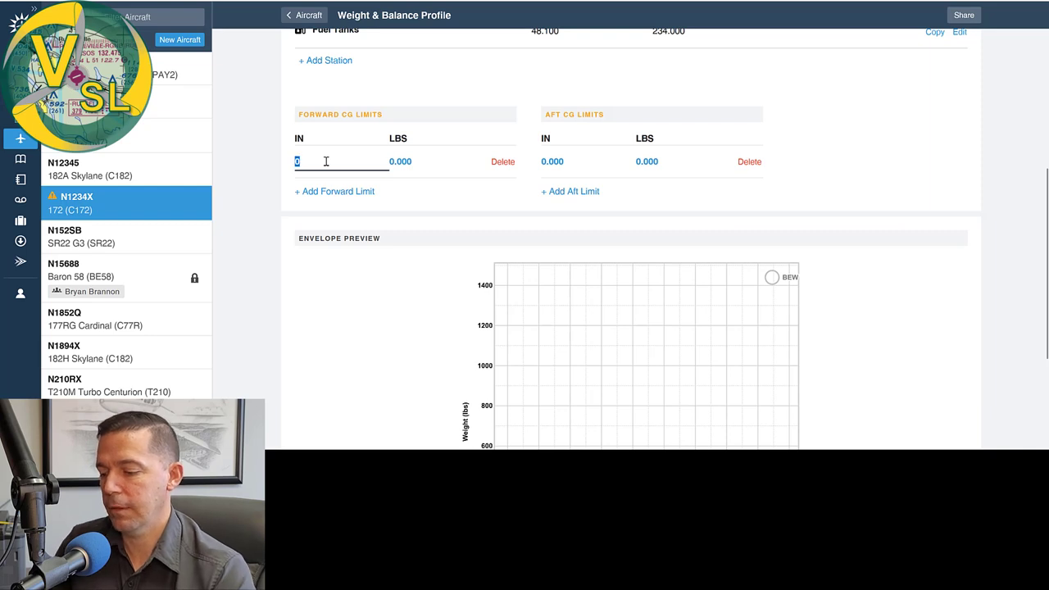
text(38.5)
key(Tab)
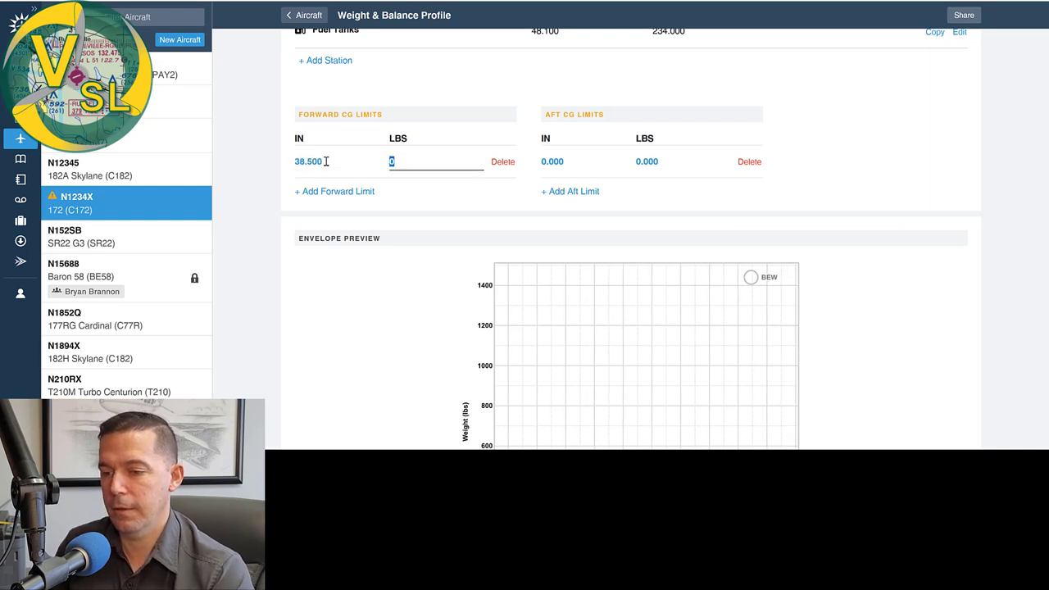
text(2300)
key(Tab)
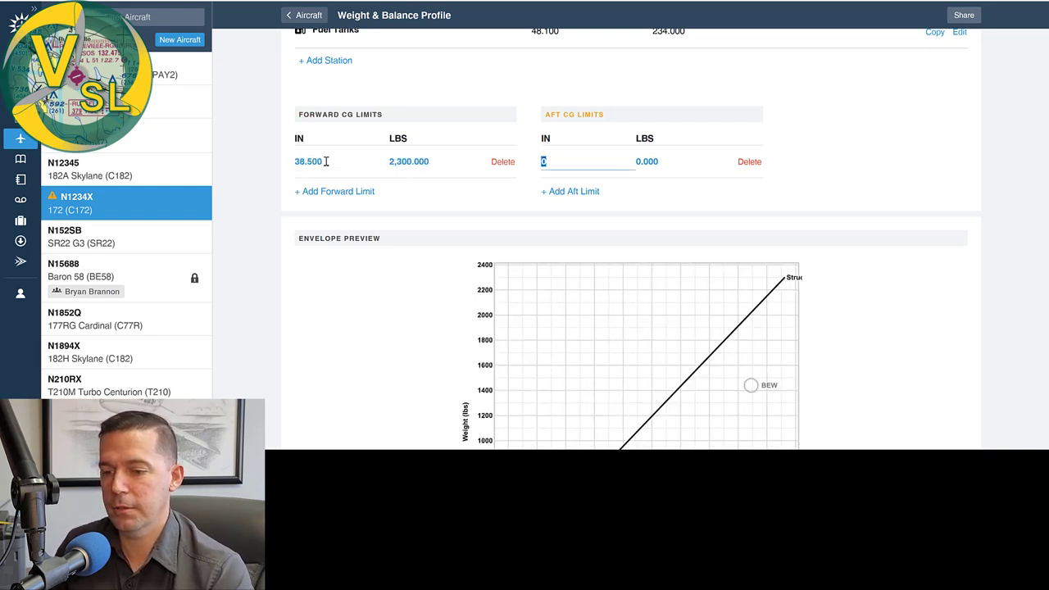
key(alt+Tab)
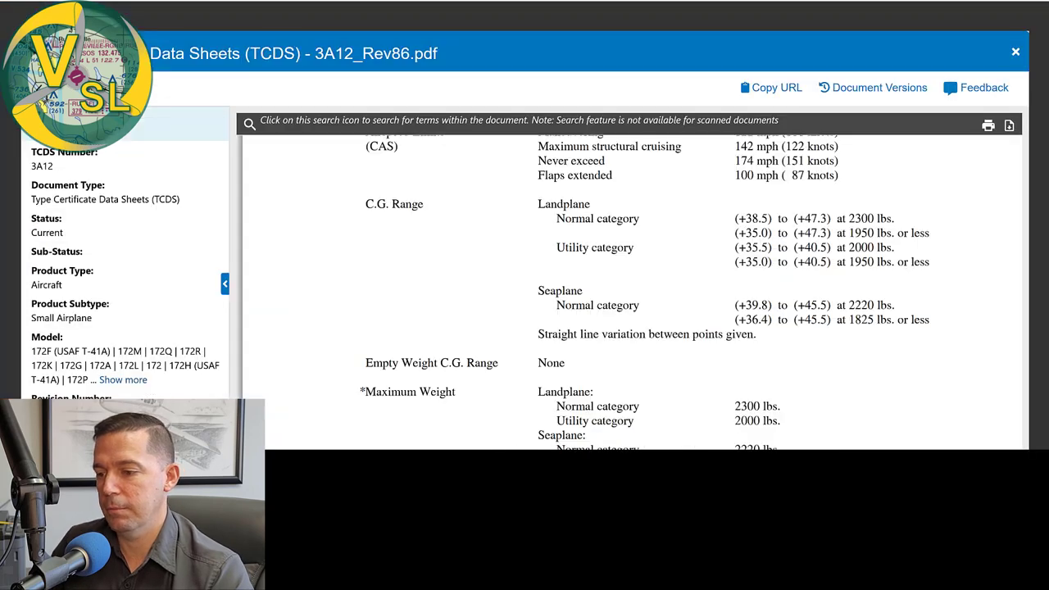
key(alt+Tab)
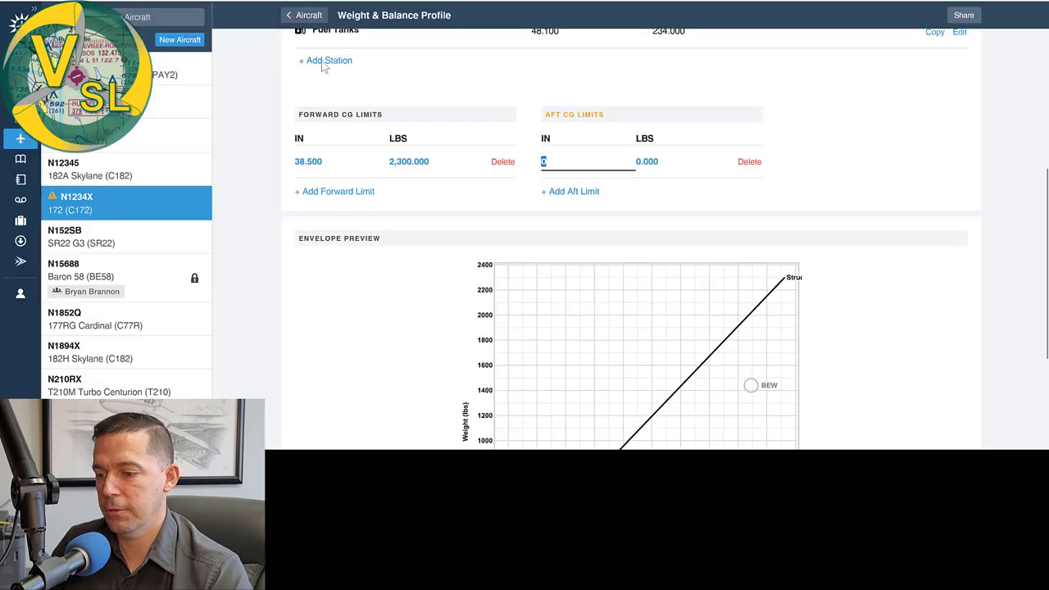
Add a second forward CG limit of 35 in at 1,950 lbs
click(315, 191)
click(316, 193)
text(35)
key(Tab)
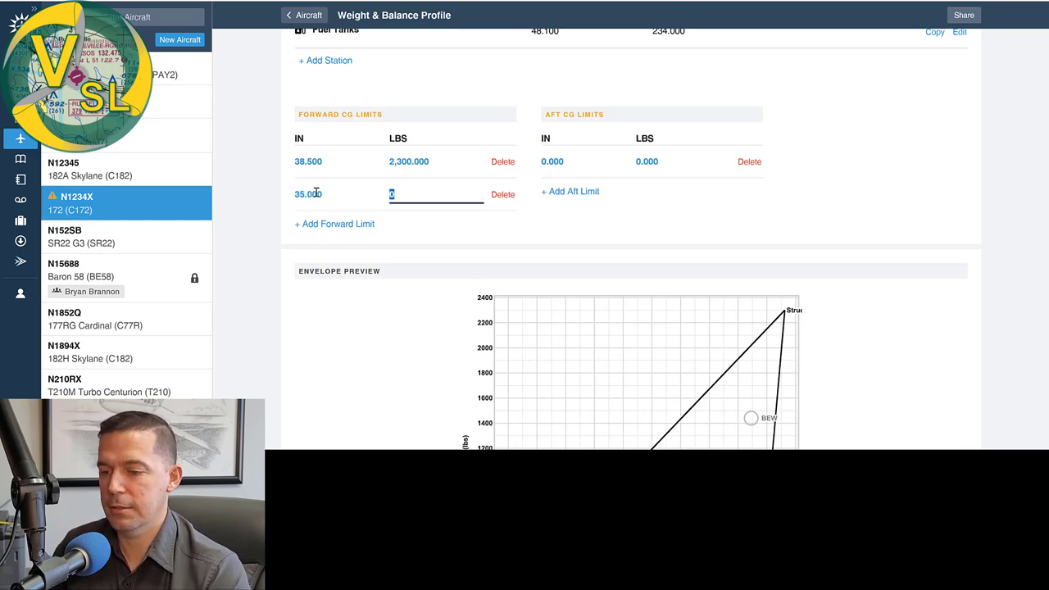
key(alt+Tab)
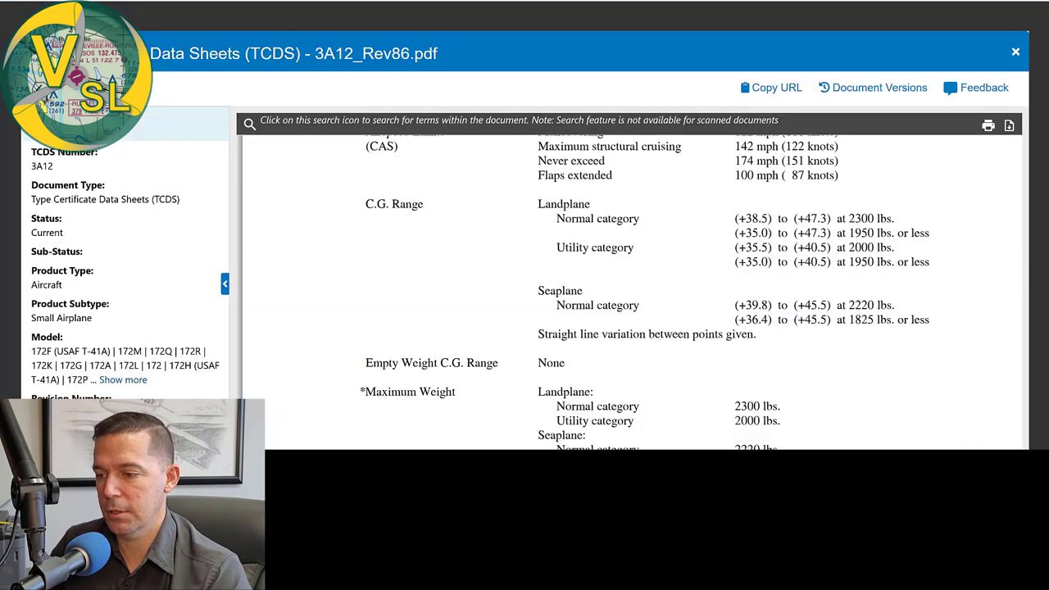
key(alt+Tab)
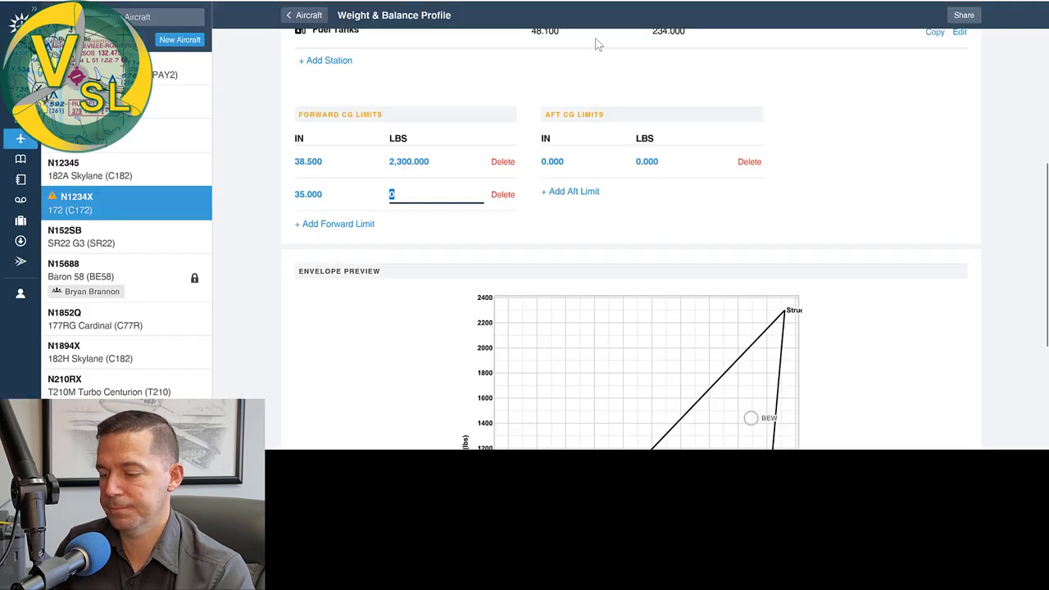
text(198)
text(50)
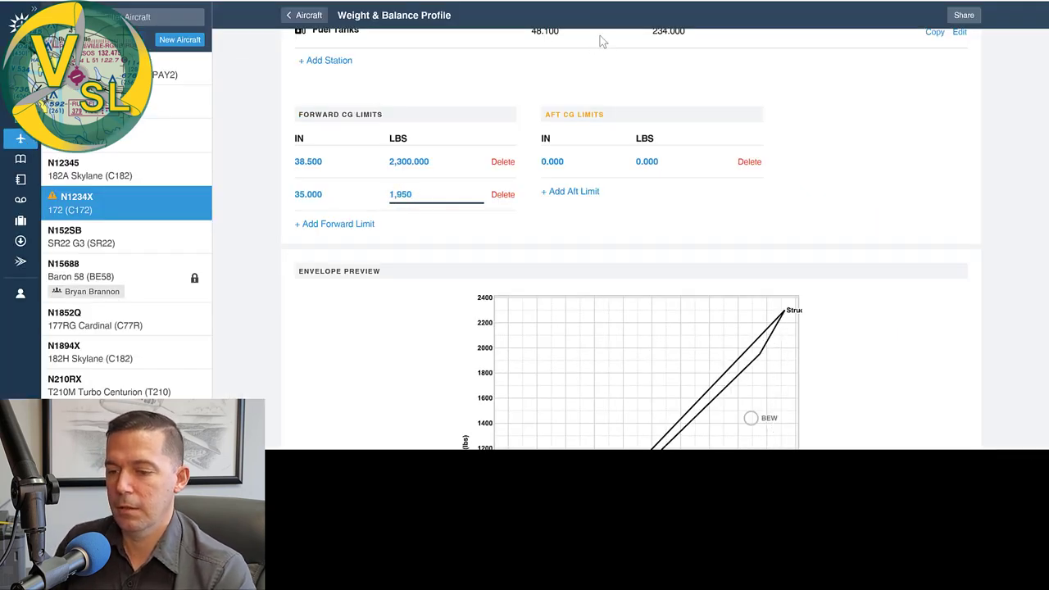
click(590, 164)
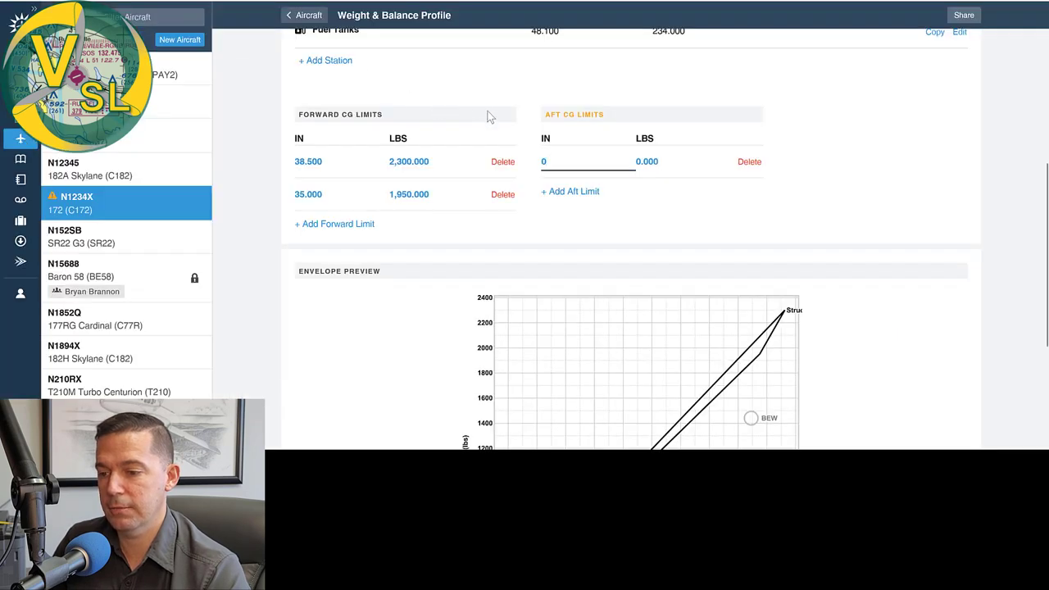
Enter aft CG limits of 47.3 in at 2,300 lbs and 47.3 in at 1,950 lbs
text(47.3)
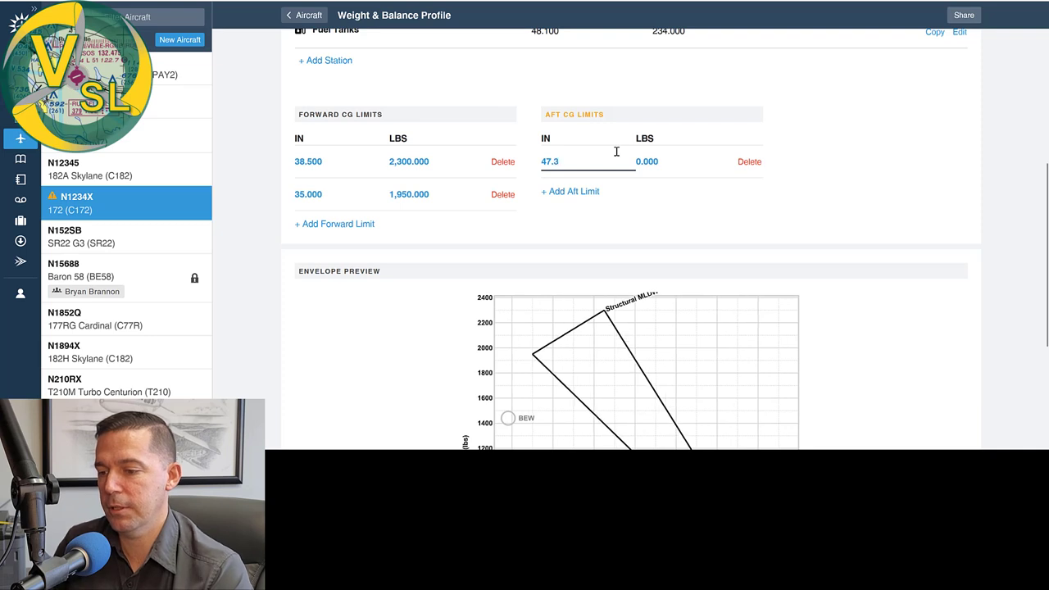
key(Tab)
text(2300)
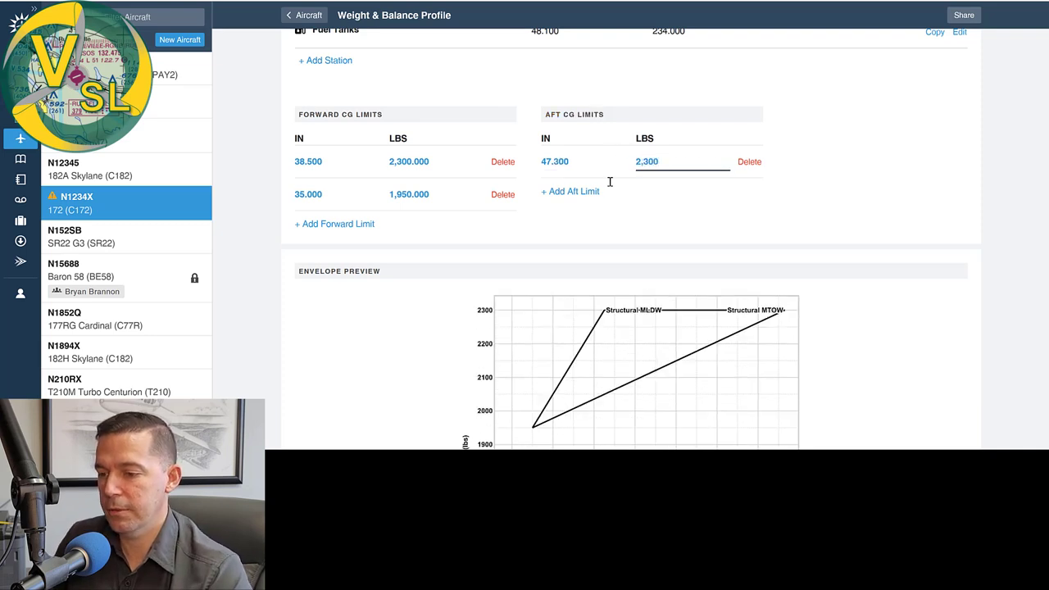
click(581, 191)
click(581, 195)
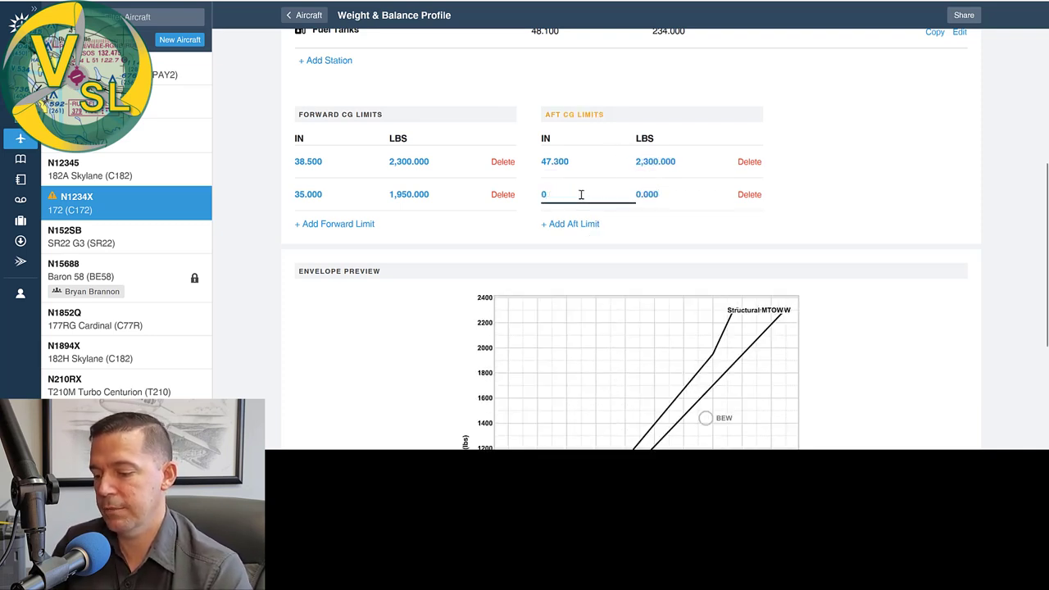
text(47.3)
key(Tab)
text(1,950)
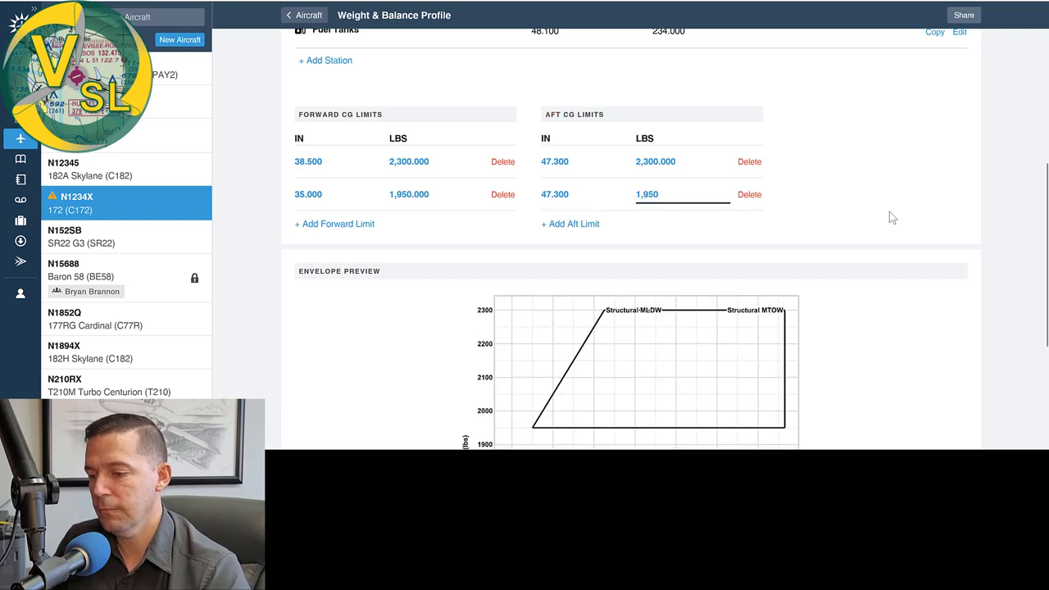
scroll(891, 218, down, 2)
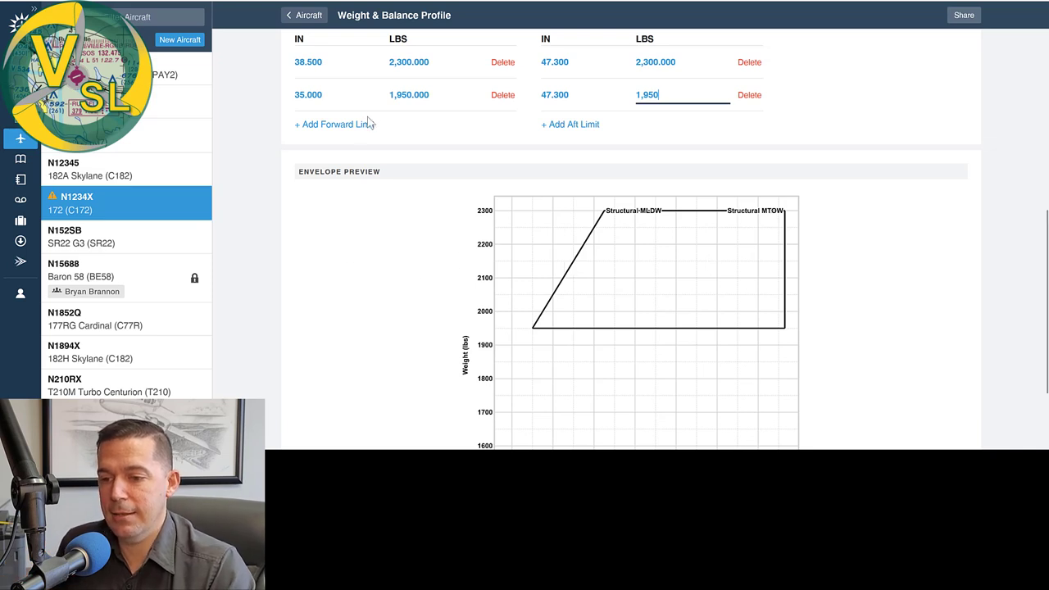
Add a third forward CG limit of 35 in at 1,440.2 lbs
click(339, 127)
click(324, 125)
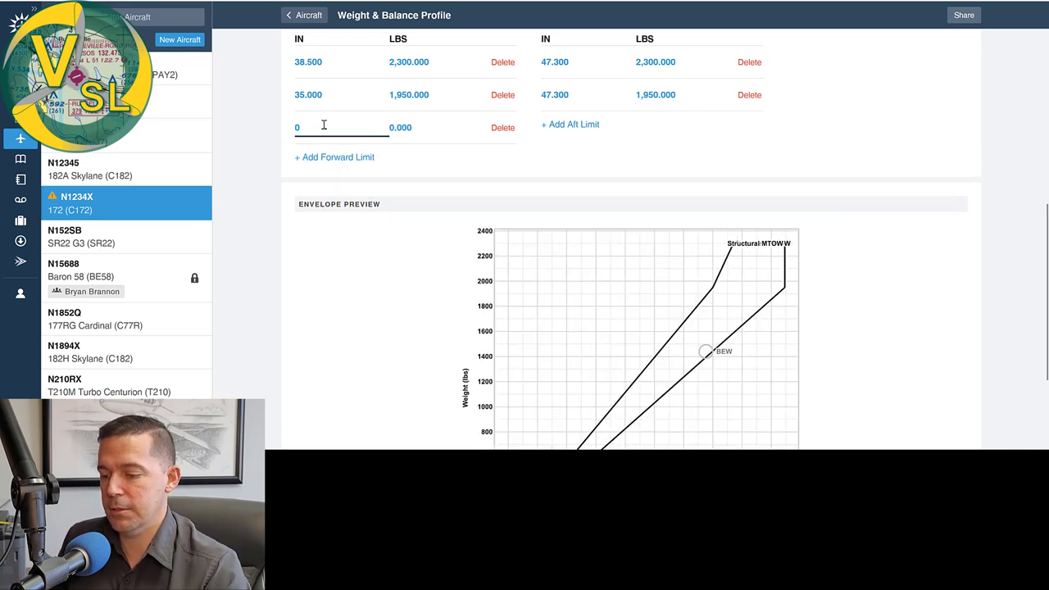
key(BackSpace)
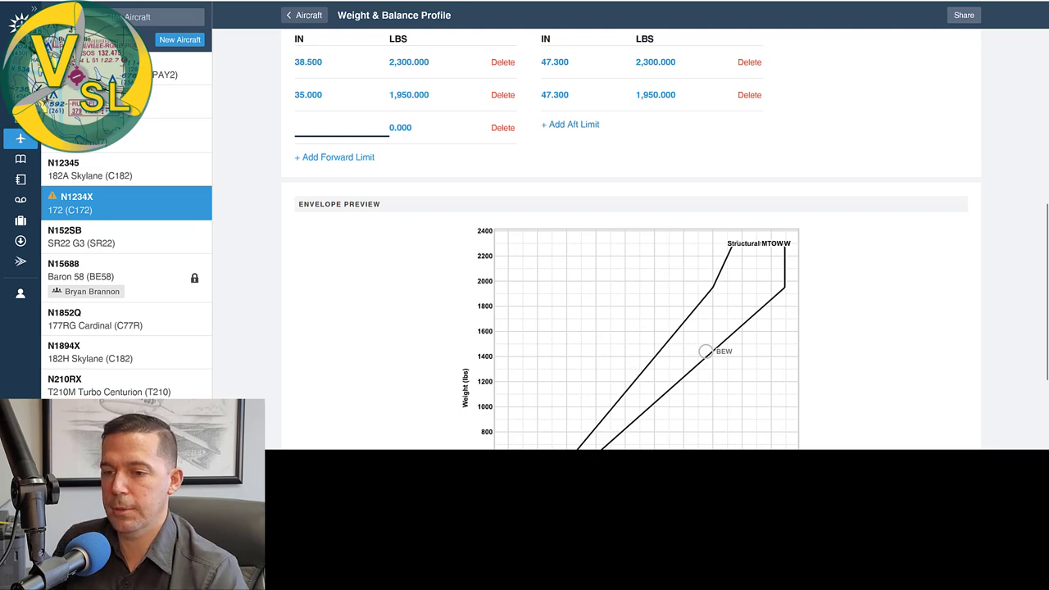
key(alt+Tab)
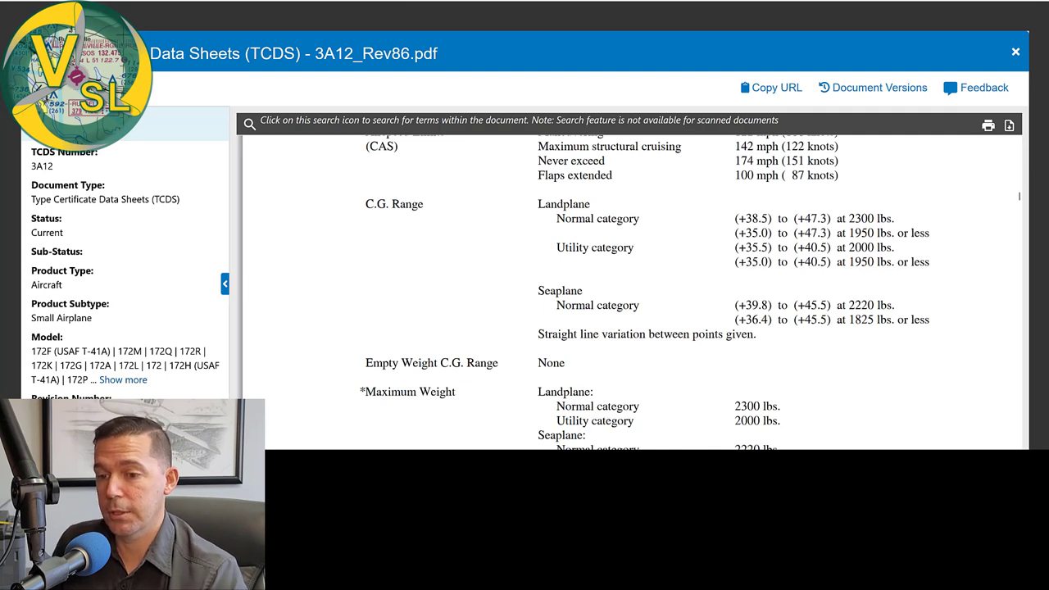
key(alt+Tab)
double_click(297, 130)
text(1440.2)
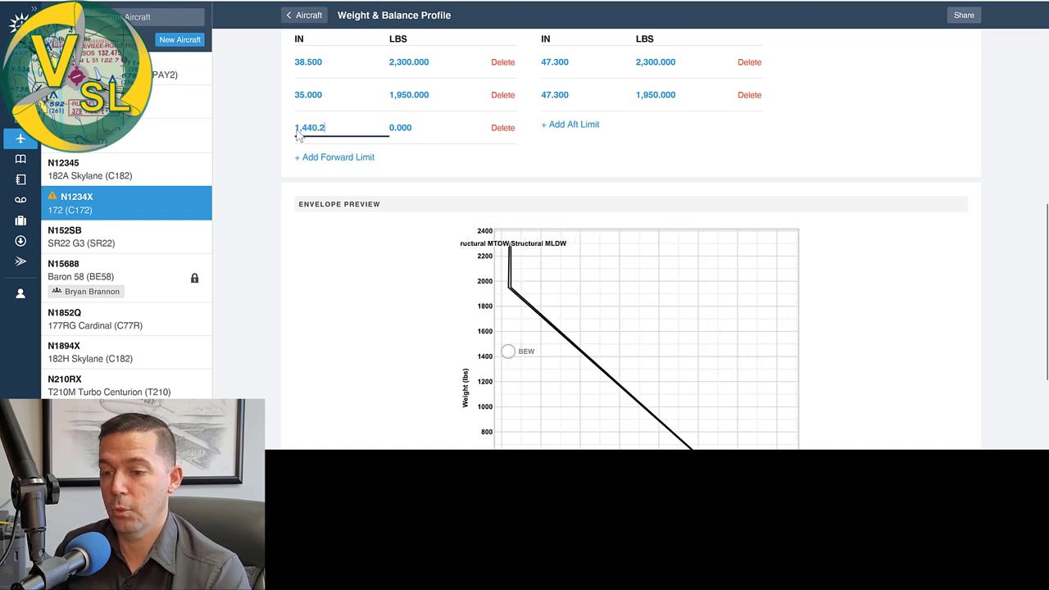
key(Tab)
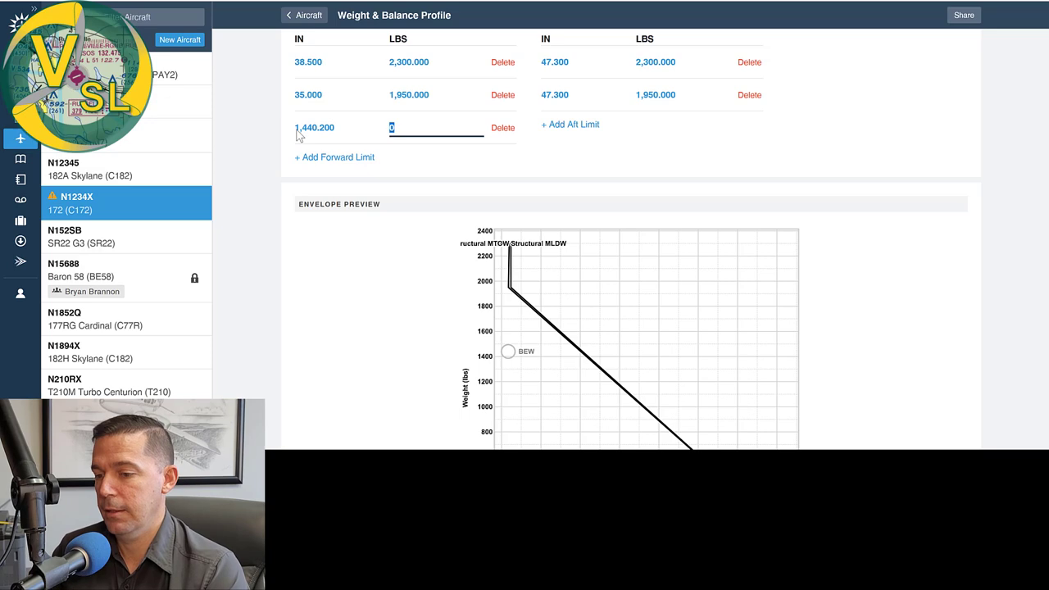
text(1)
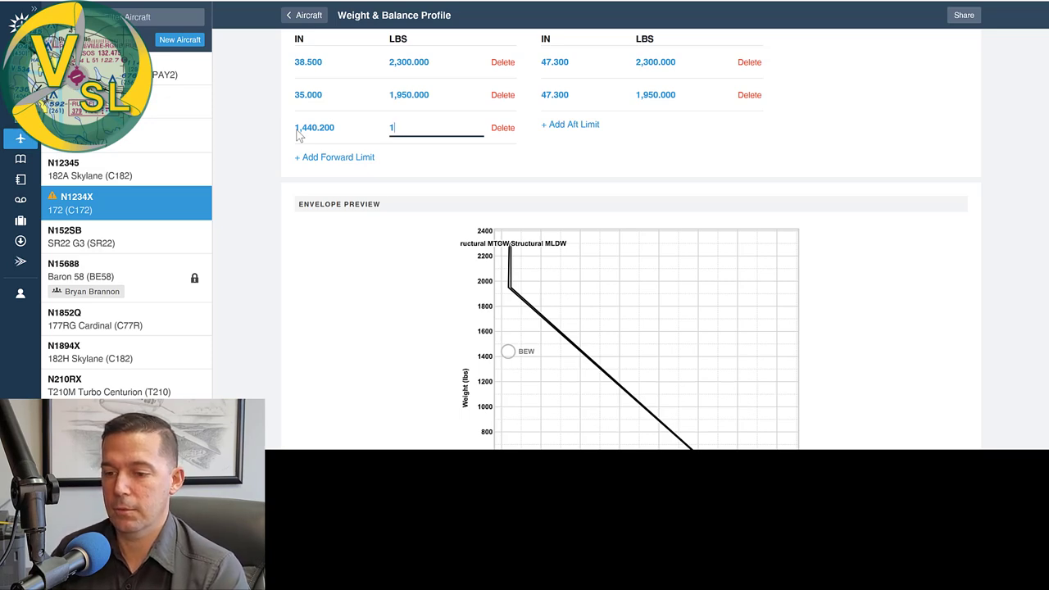
click(299, 131)
text(35)
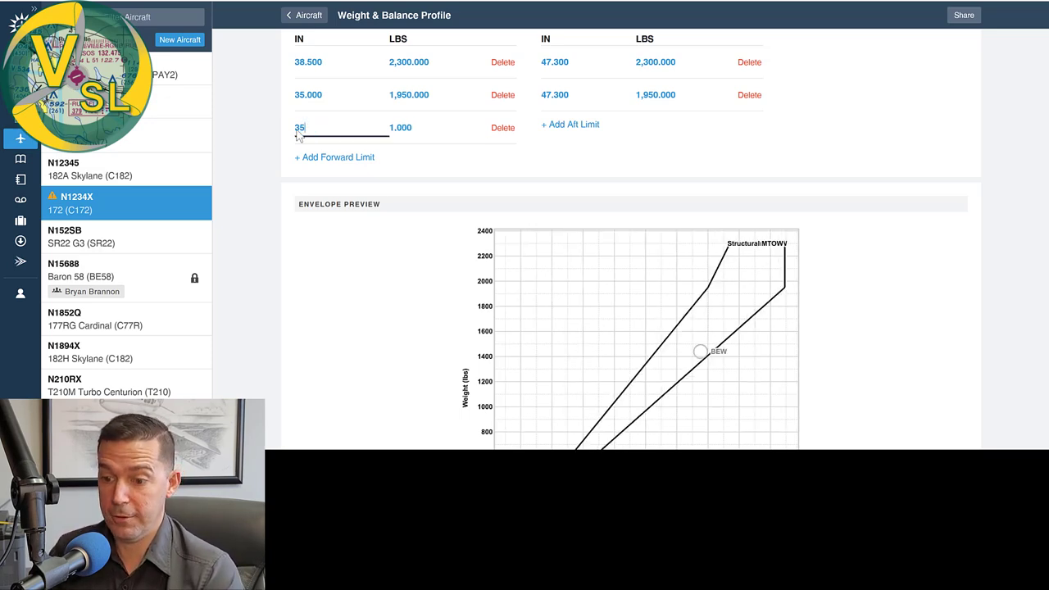
key(Tab)
text(1440.2)
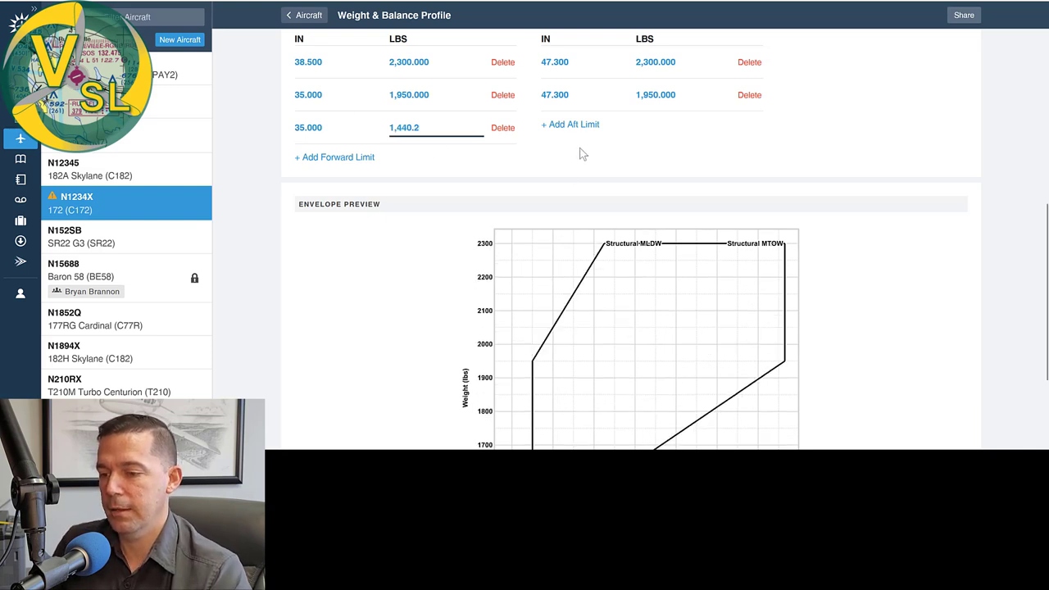
click(573, 128)
Add a third aft CG limit of 47.3 in at 1,440.2 lbs
click(566, 130)
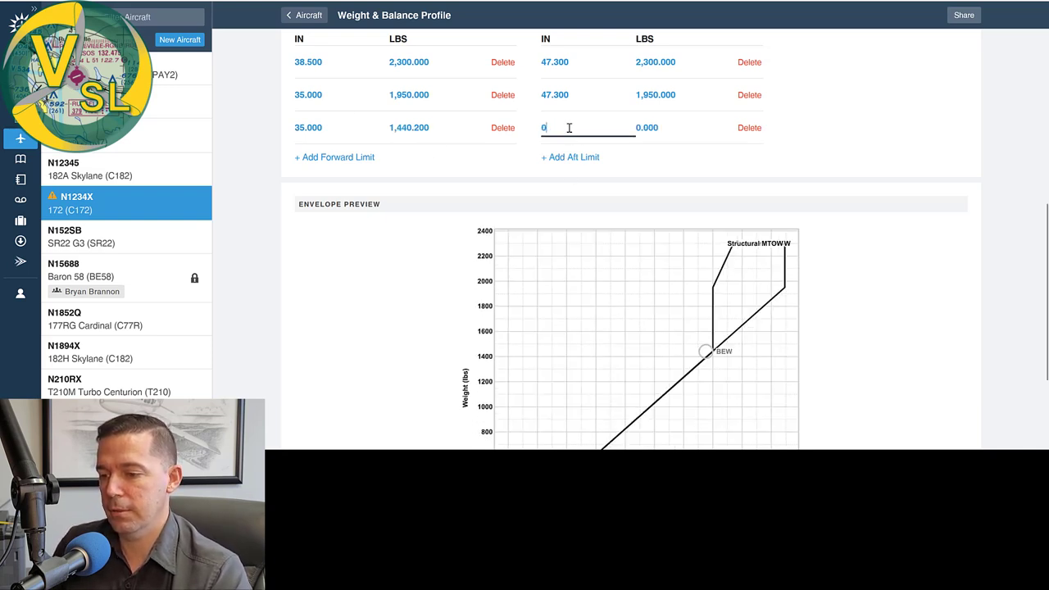
text(47.3)
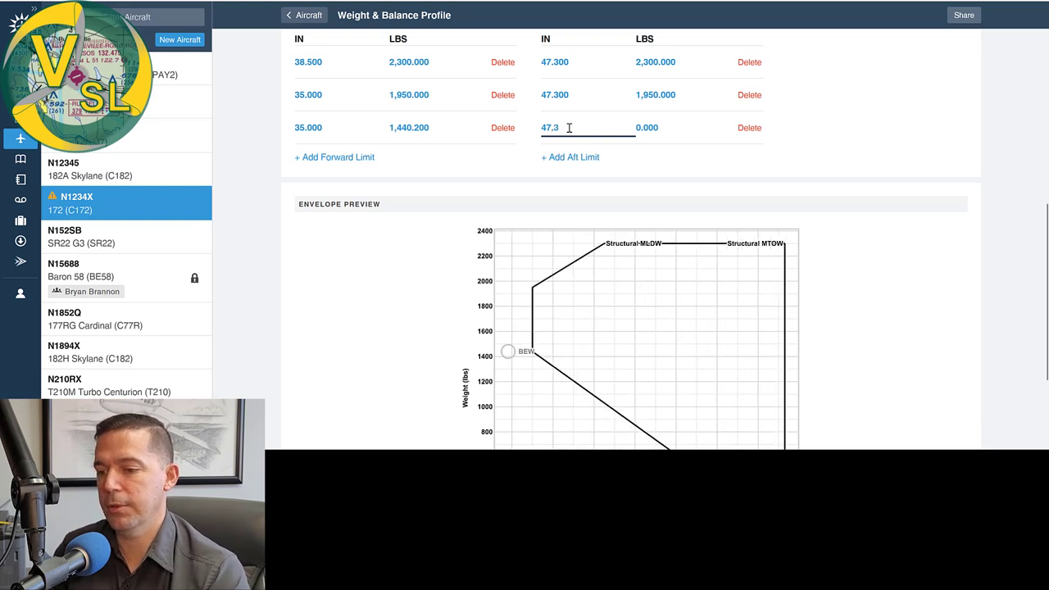
key(Tab)
text(1440.2)
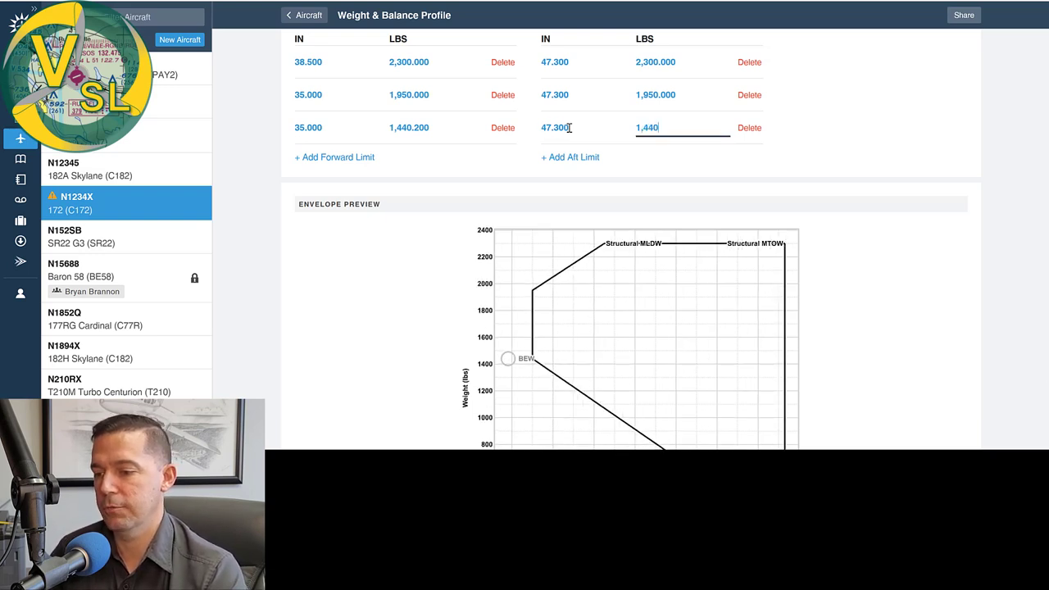
Commit the 1,440.2 lb aft limit weight and check the closed envelope preview
scroll(826, 196, down, 2)
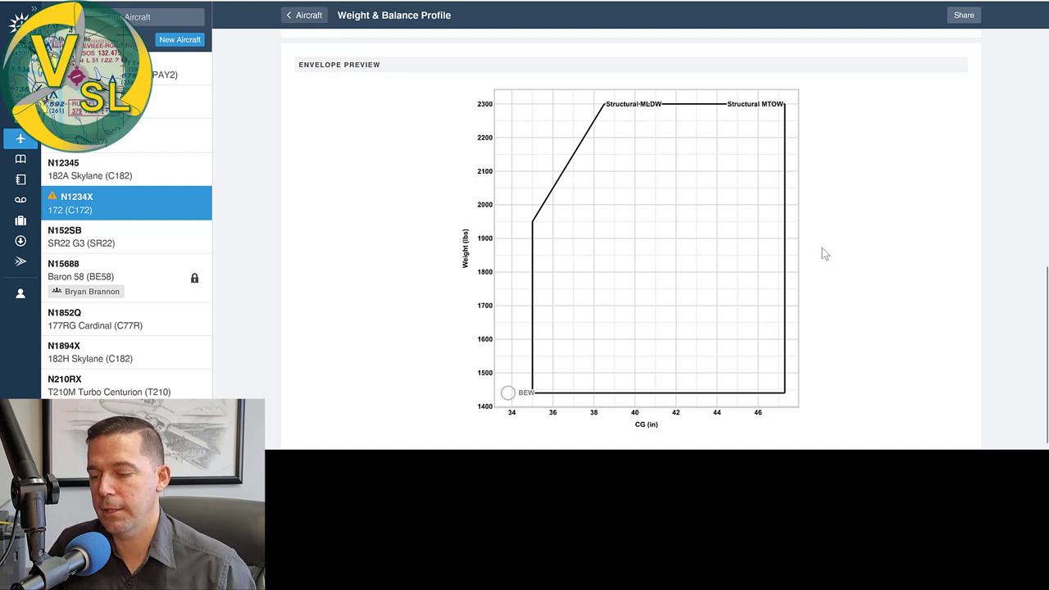
scroll(808, 207, up, 3)
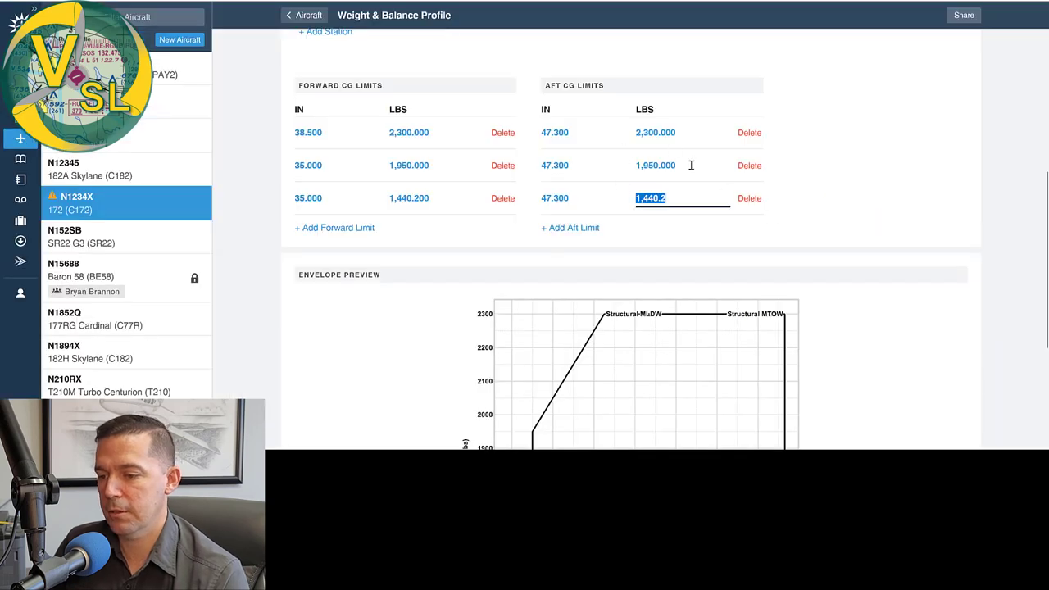
click(702, 193)
click(834, 197)
scroll(834, 197, down, 3)
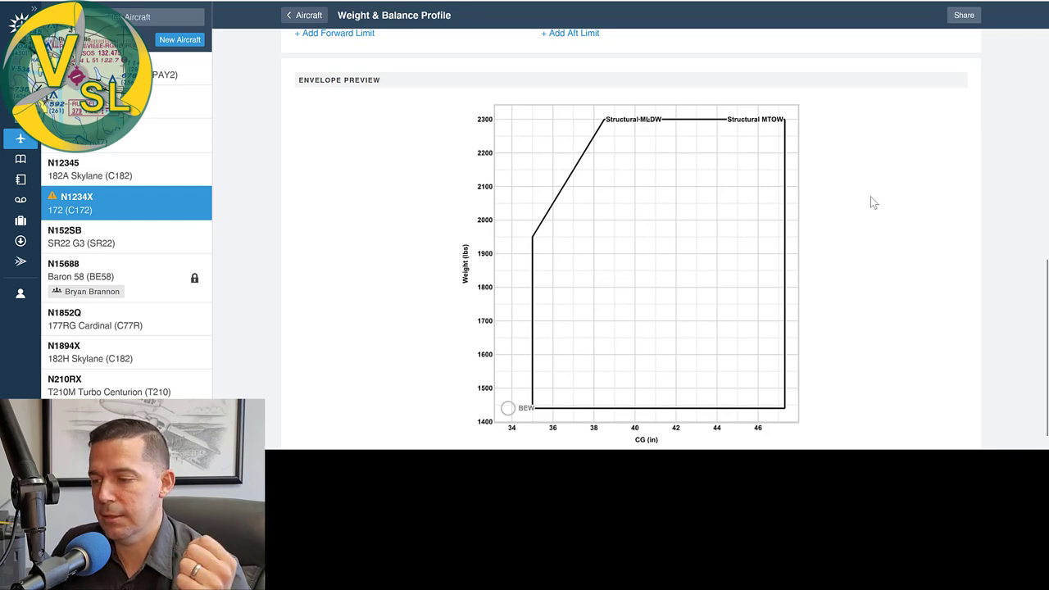
scroll(869, 199, up, 1)
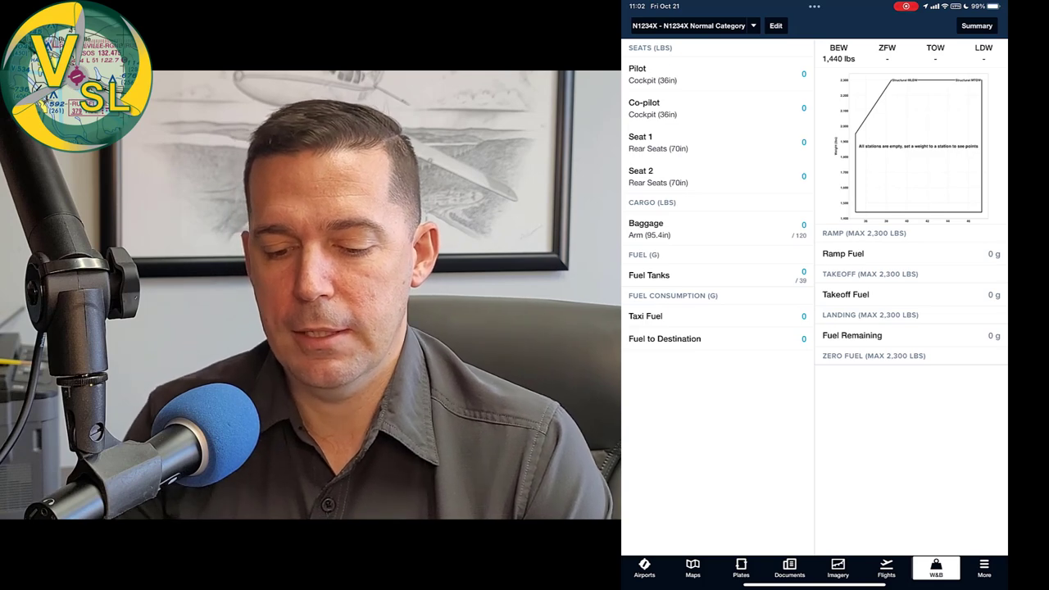
Load the saved 175 lb pilot and 80 lb co-pilot weights
click(713, 73)
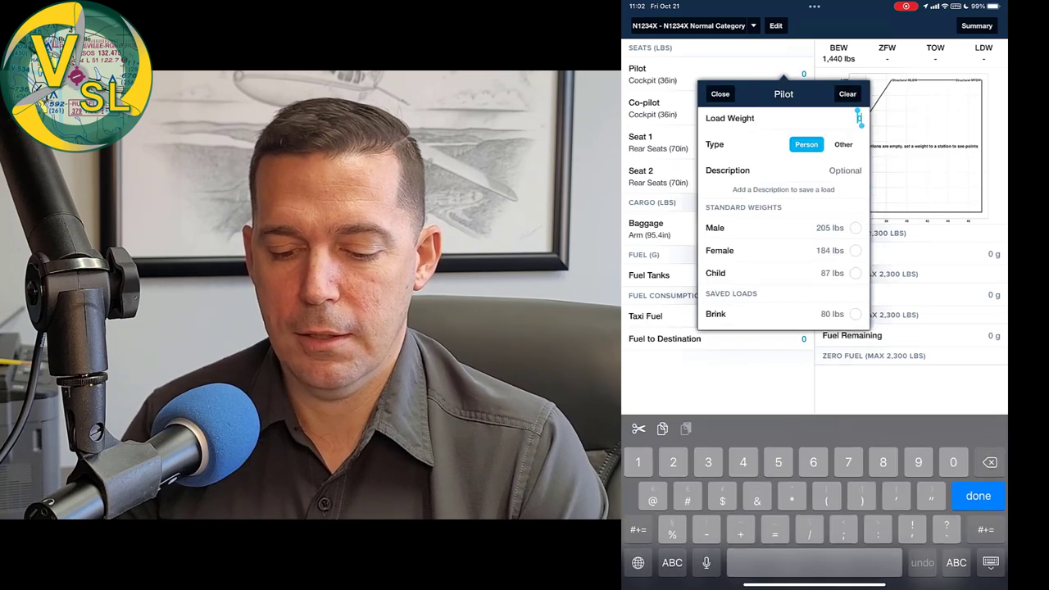
scroll(783, 213, down, 5)
click(715, 166)
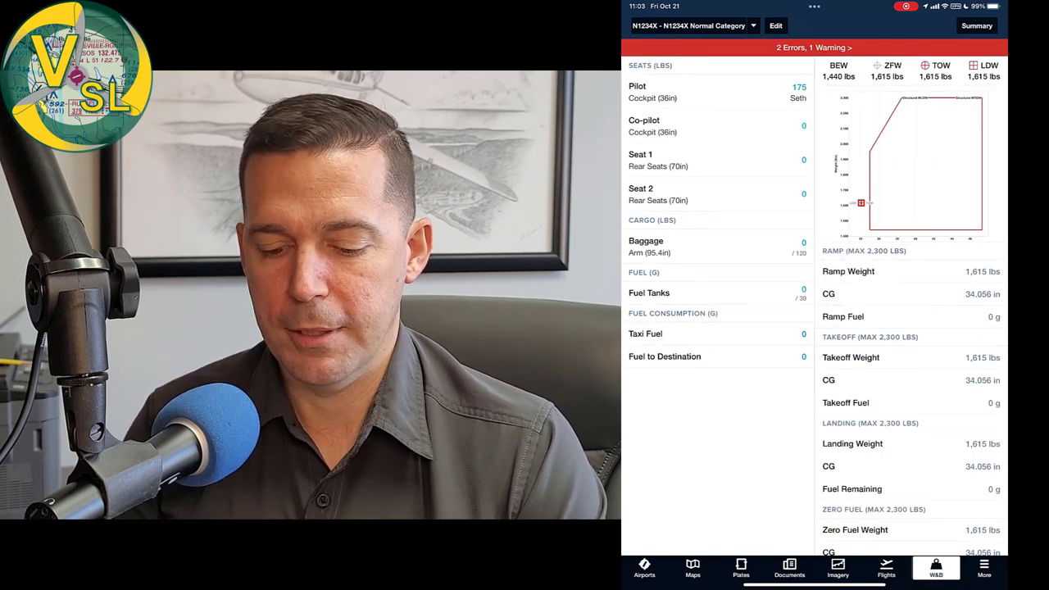
click(713, 126)
scroll(783, 271, down, 3)
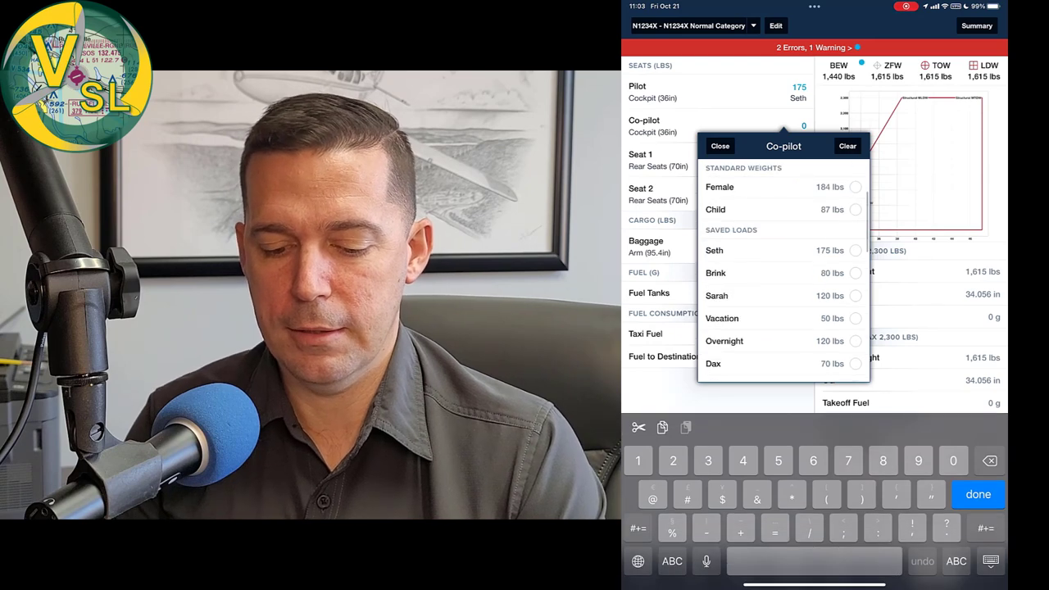
click(715, 273)
Enter 10 lbs of baggage and 39 gal in the fuel tanks
click(646, 246)
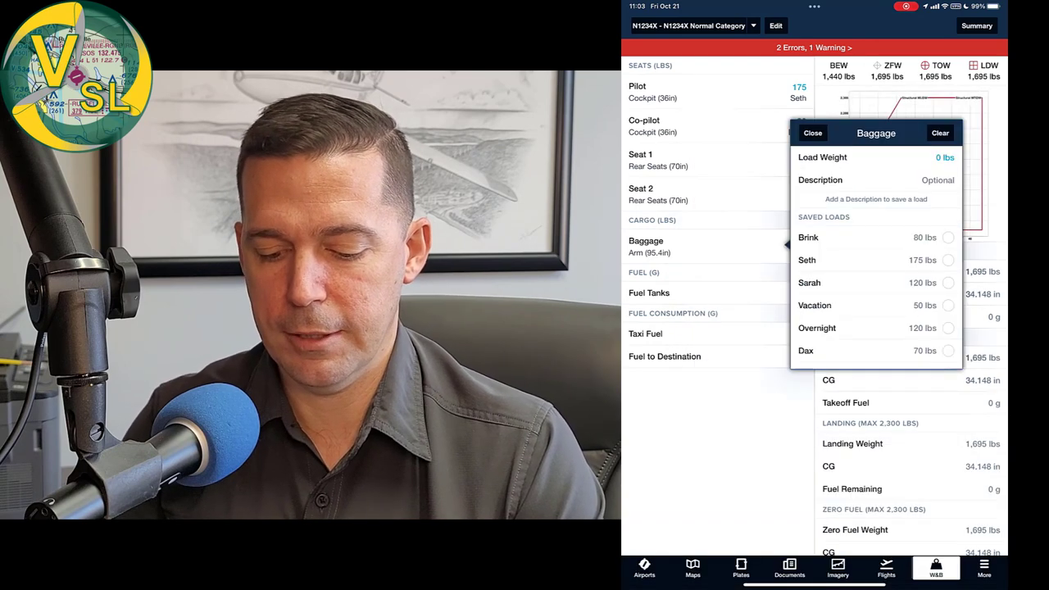
text(10)
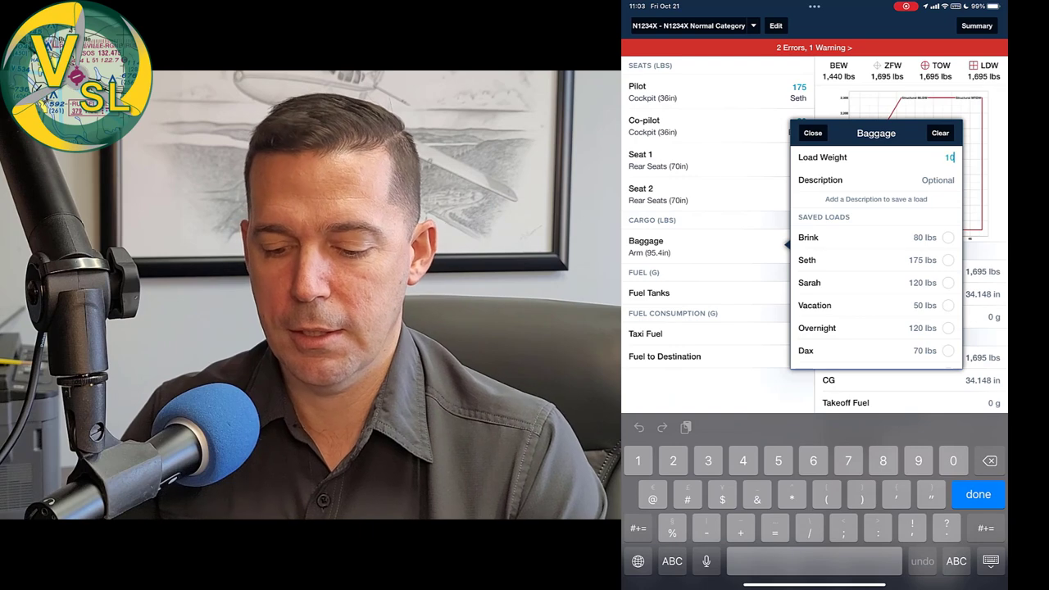
click(978, 495)
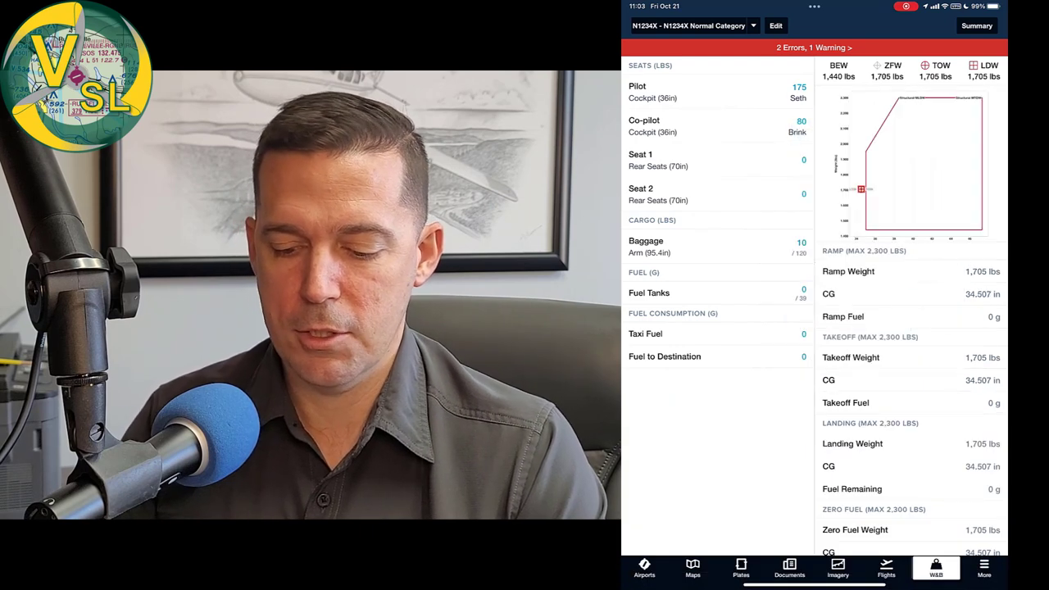
click(649, 293)
text(39)
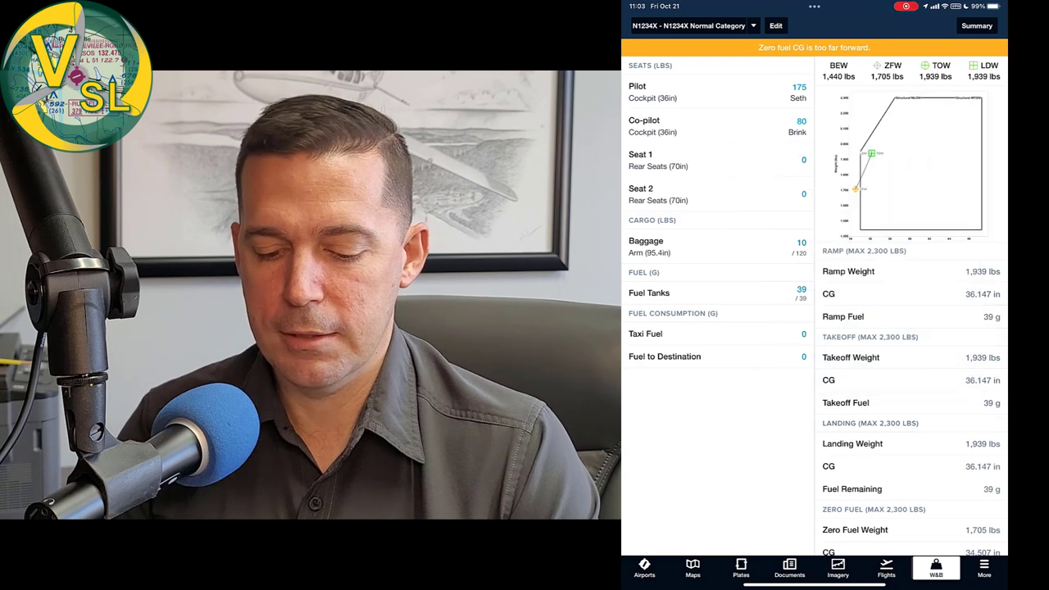
Set taxi fuel to 1 gal and fuel to destination to 15 gal
click(646, 334)
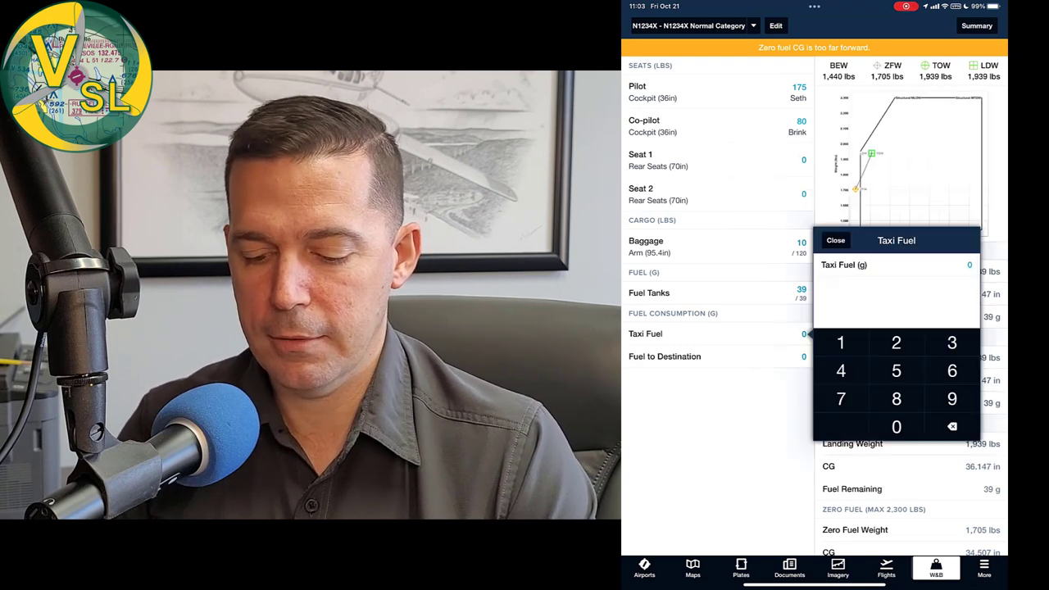
text(1)
click(835, 240)
click(665, 356)
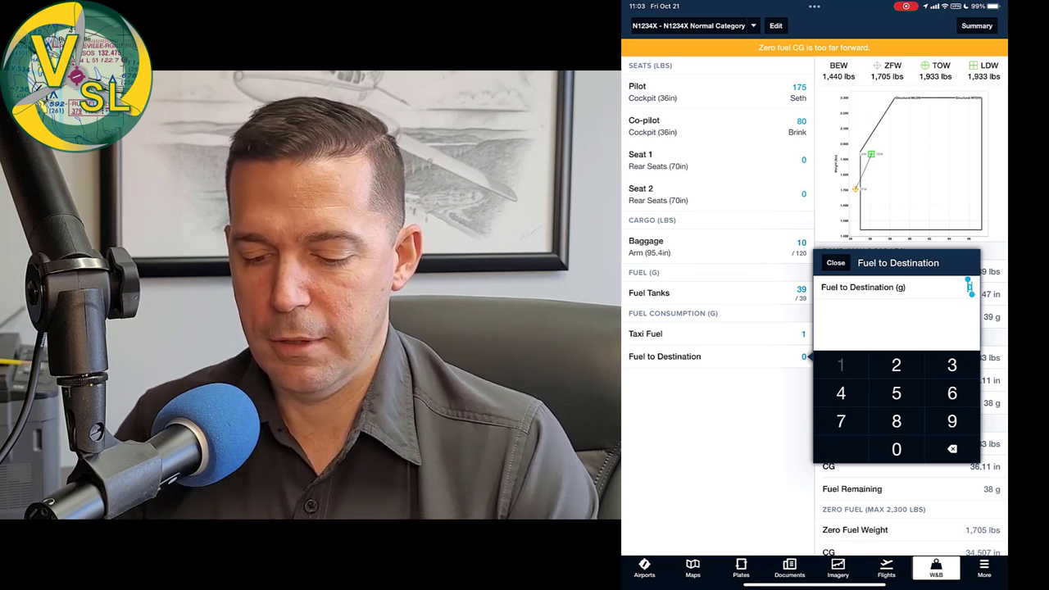
text(15)
click(835, 262)
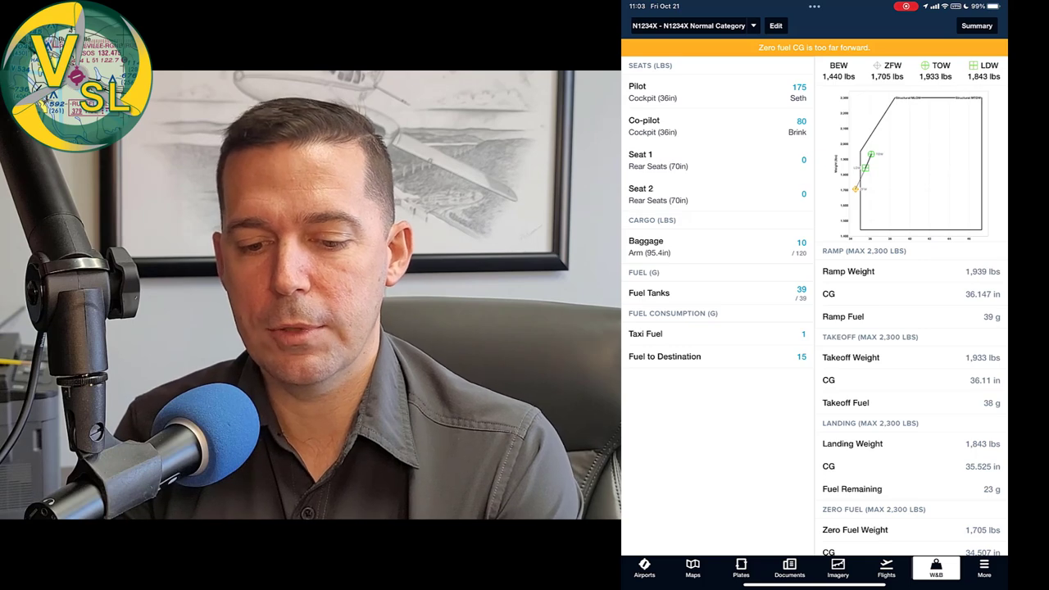
Enter a 50 lb baggage load, bringing takeoff weight to 1,973 lbs
click(799, 244)
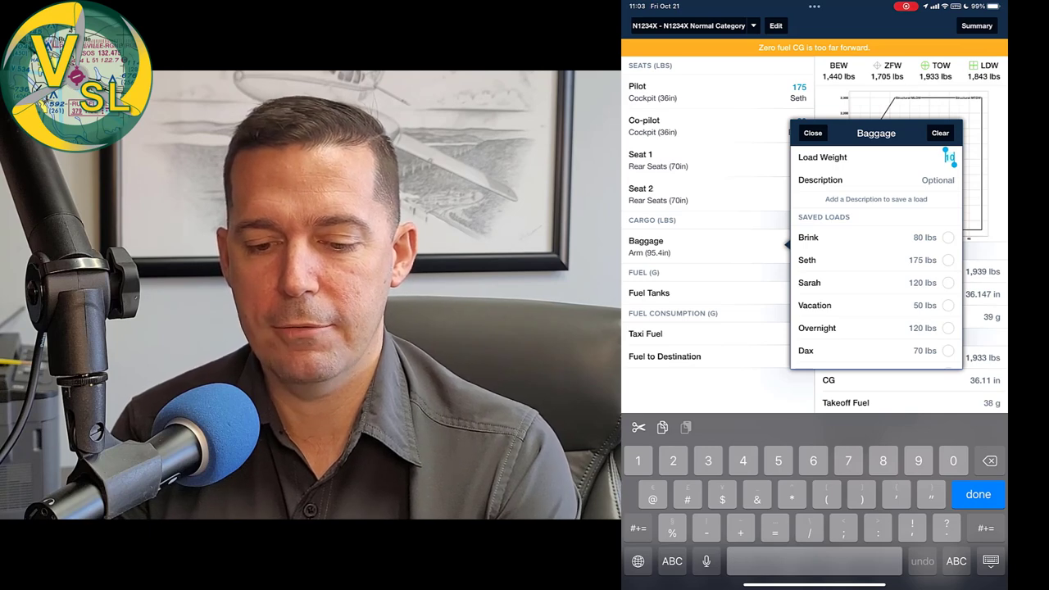
text(50)
key(Return)
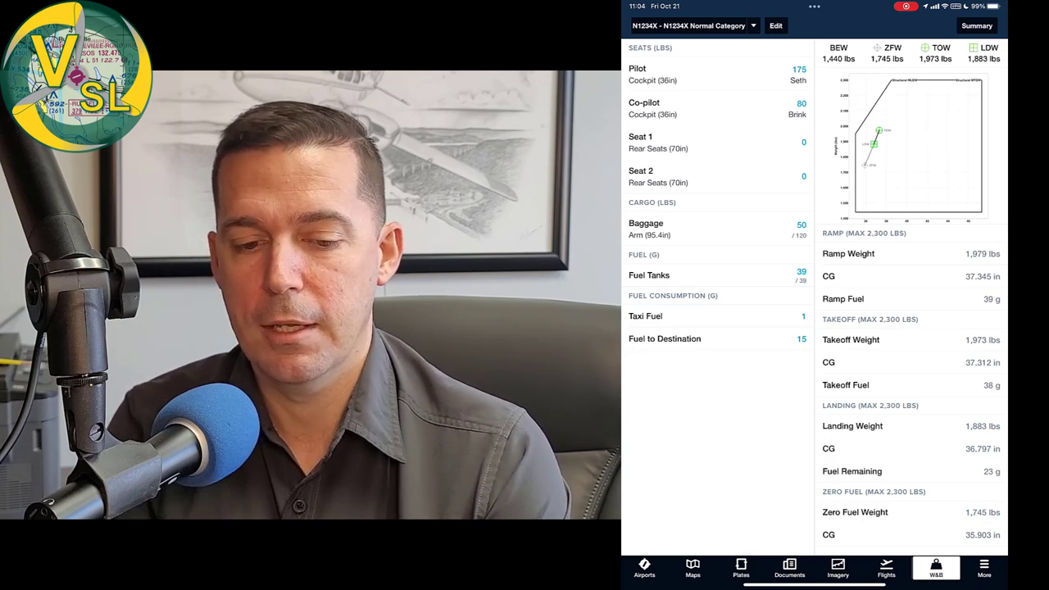
Review Seat 1's saved load options and leave the seat empty without changes
click(717, 141)
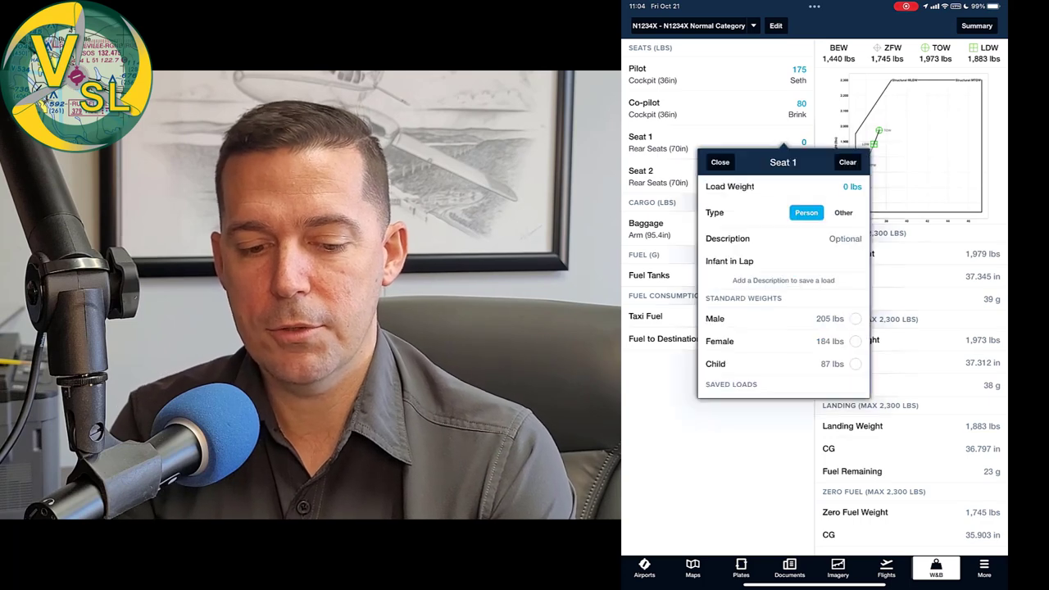
scroll(782, 287, down, 5)
scroll(782, 295, down, 5)
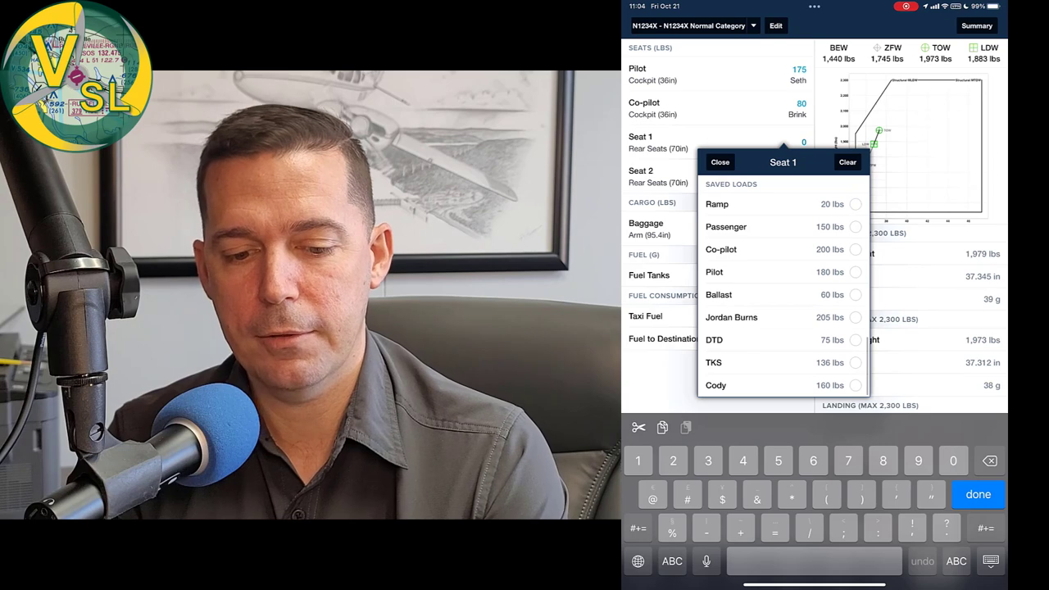
scroll(782, 295, up, 5)
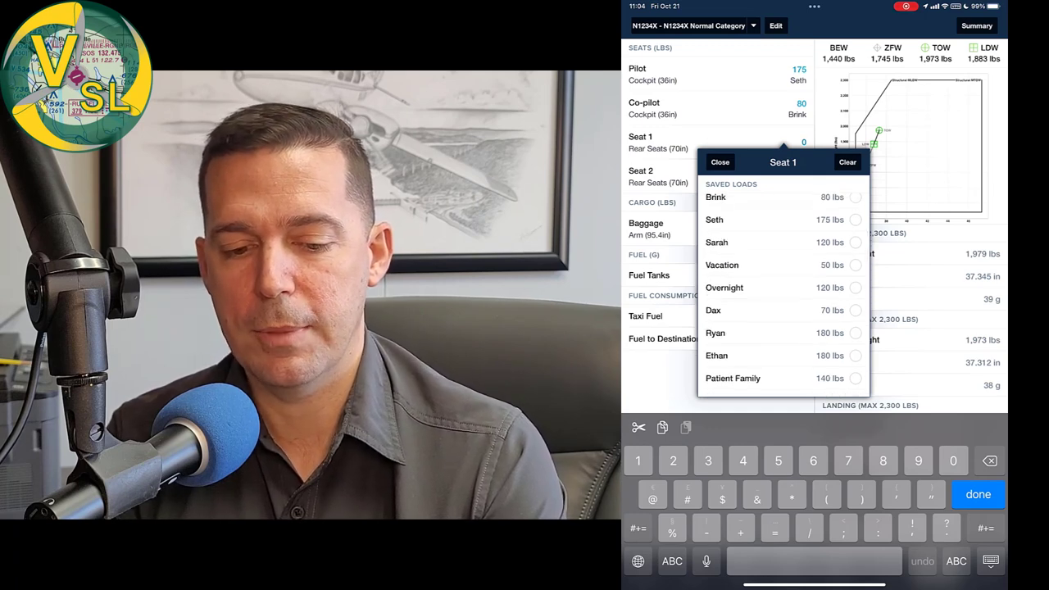
scroll(783, 287, up, 1)
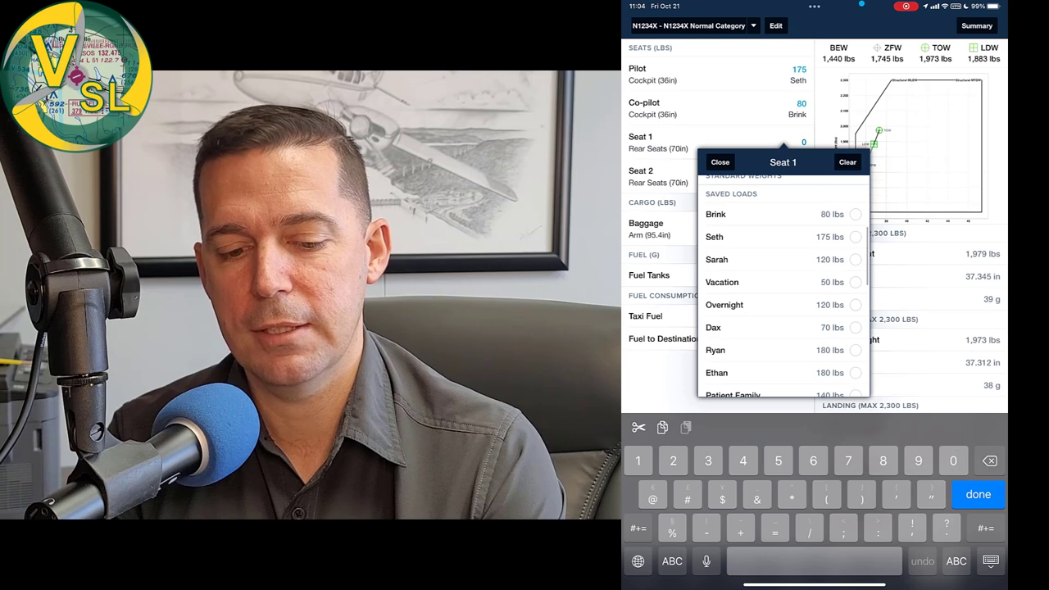
scroll(782, 287, up, 1)
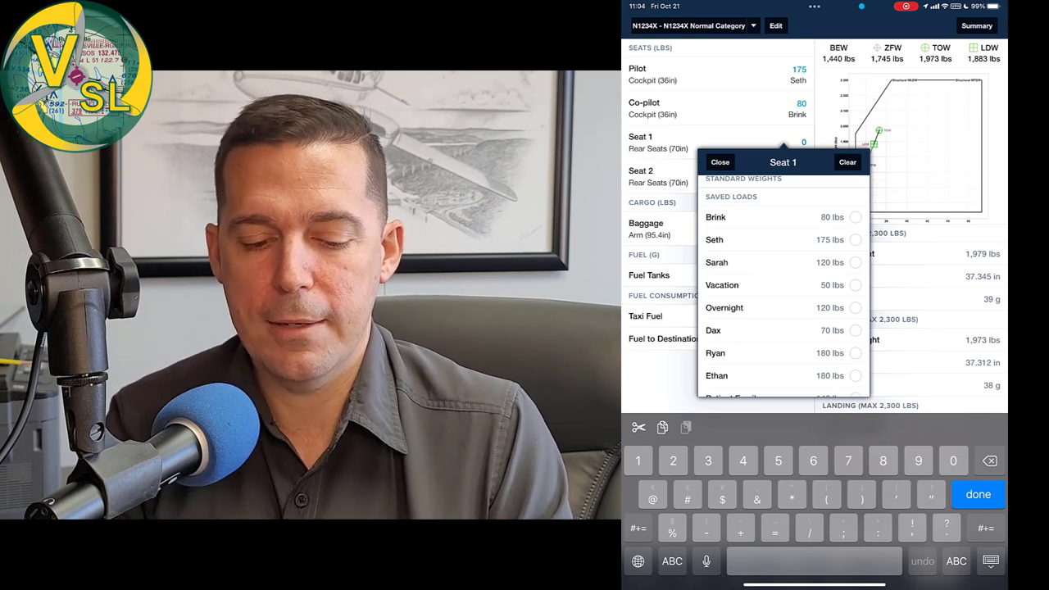
click(719, 161)
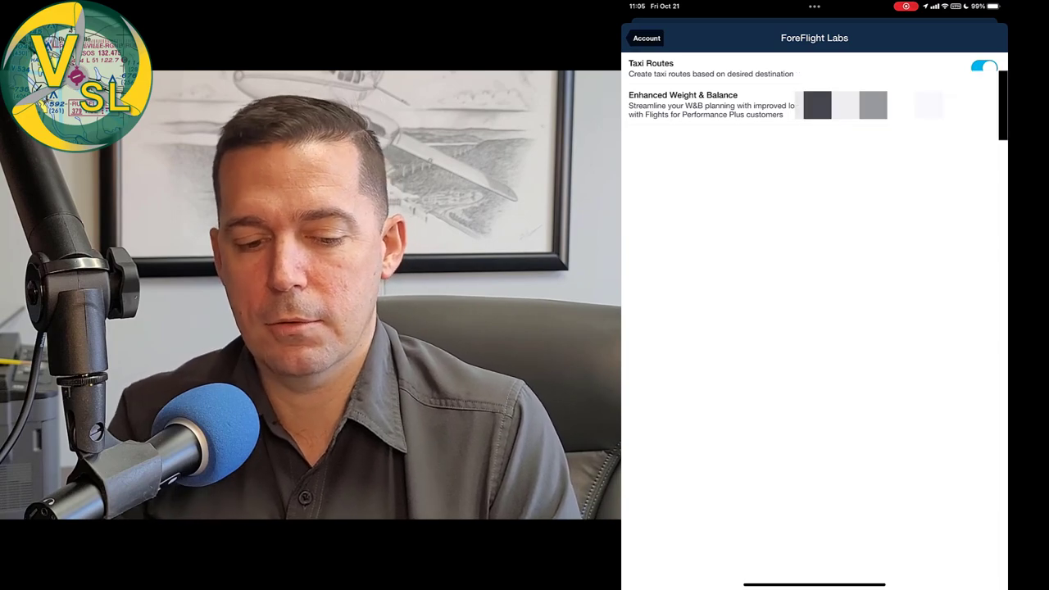
Go back from ForeFlight Labs to the Account settings page
click(646, 38)
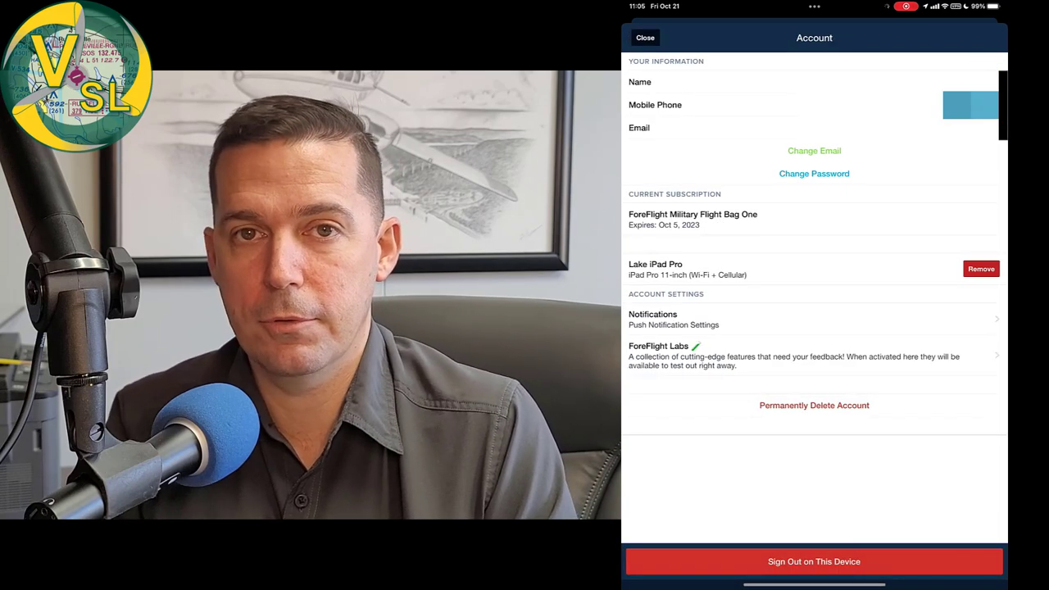